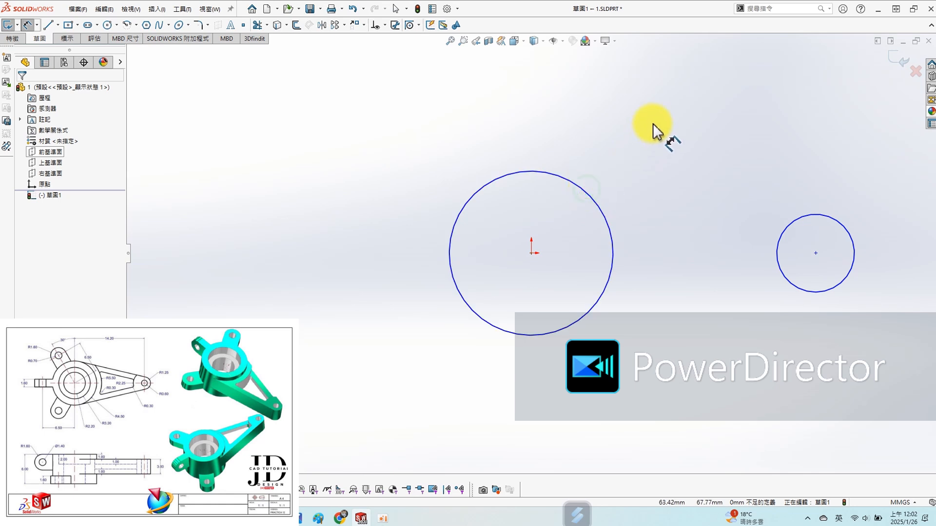
# - Dimension the large circle at the origin with a diameter of 9 mm
pyautogui.click(603, 209)
pyautogui.click(641, 129)
pyautogui.write('9')
pyautogui.press('Return')
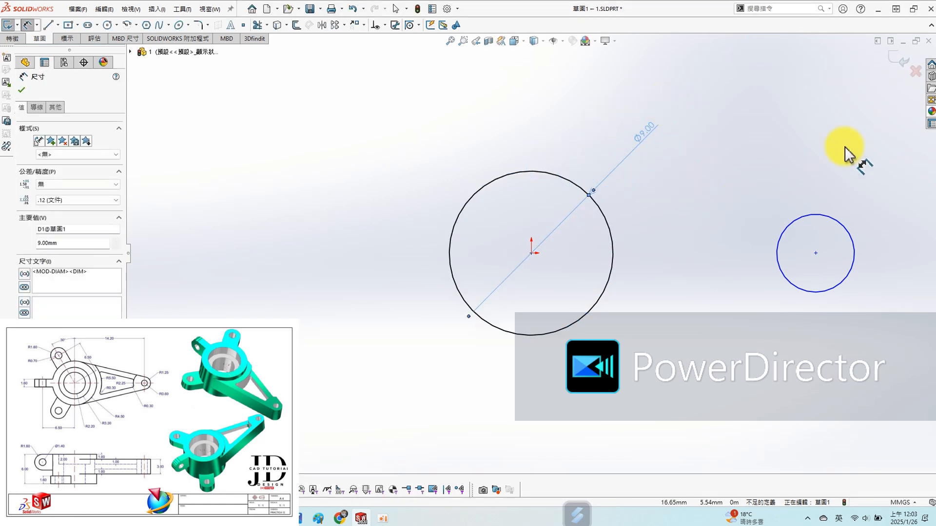
# - Dimension the small circle's diameter as 1.25*2 mm
pyautogui.click(854, 261)
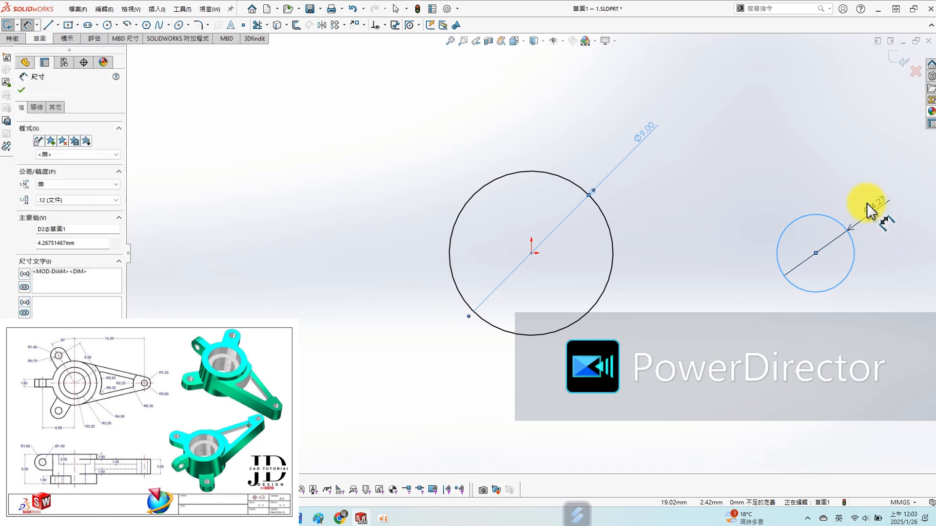
pyautogui.click(872, 209)
pyautogui.write('1.25*')
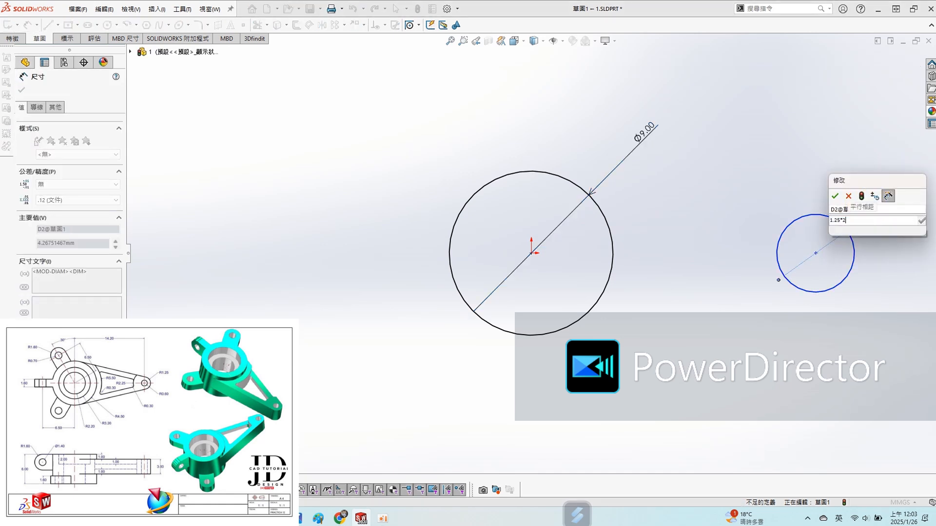
pyautogui.write('2')
pyautogui.press('Return')
pyautogui.click(805, 183)
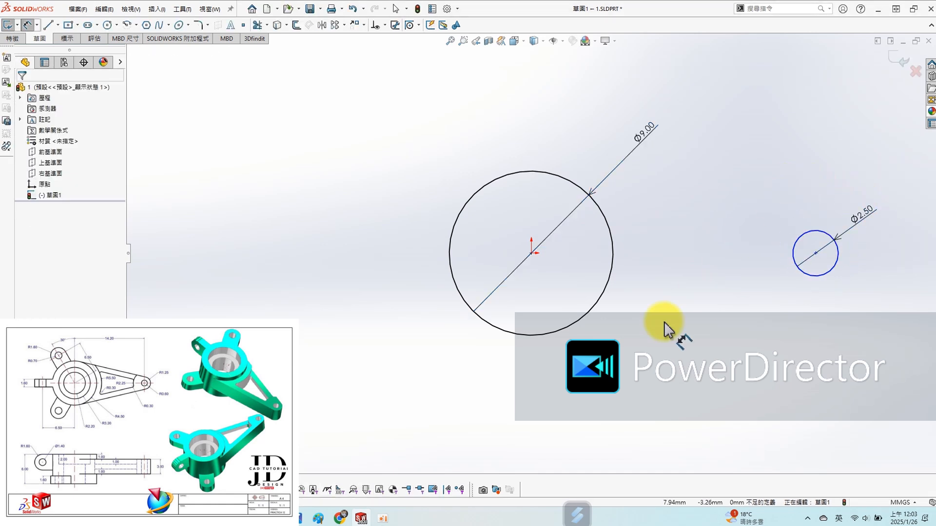
# - Set the centre-to-centre distance between the large and small circles to 14.2 mm
pyautogui.click(576, 323)
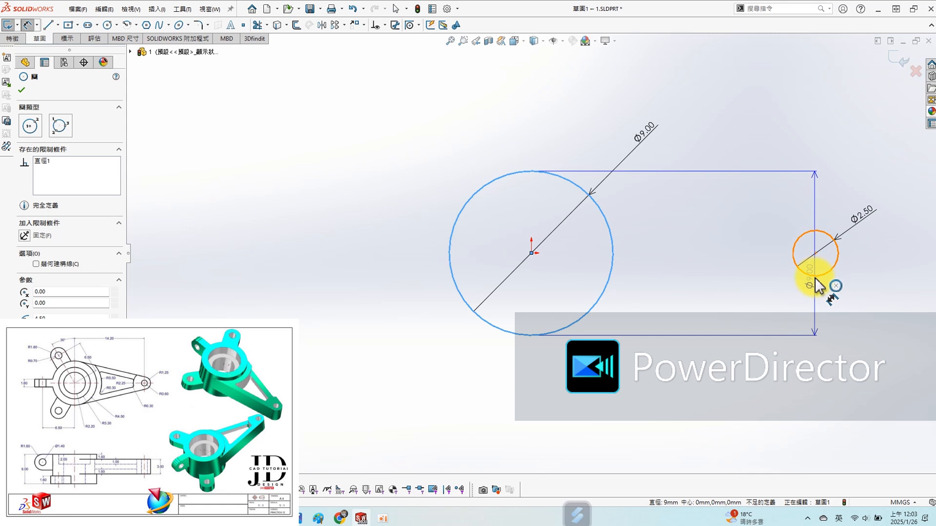
pyautogui.click(819, 285)
pyautogui.click(715, 351)
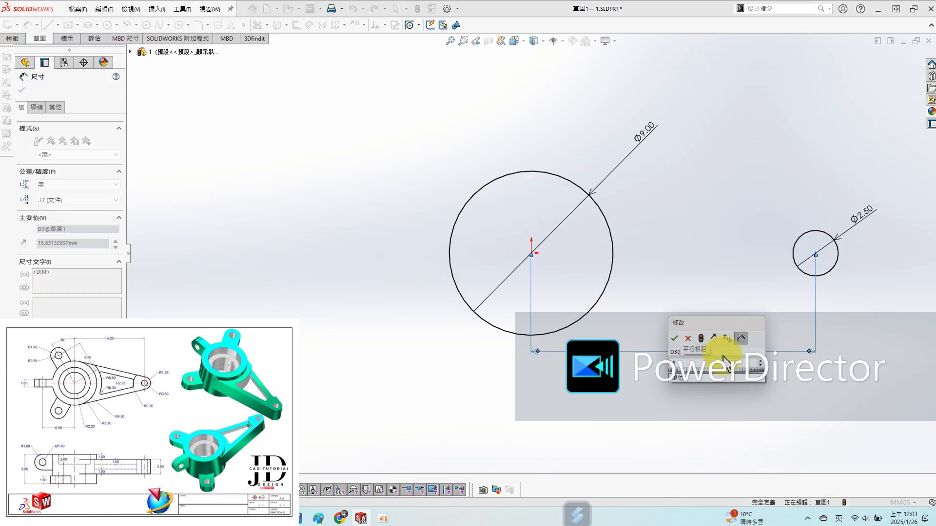
pyautogui.write('14.2')
pyautogui.press('Return')
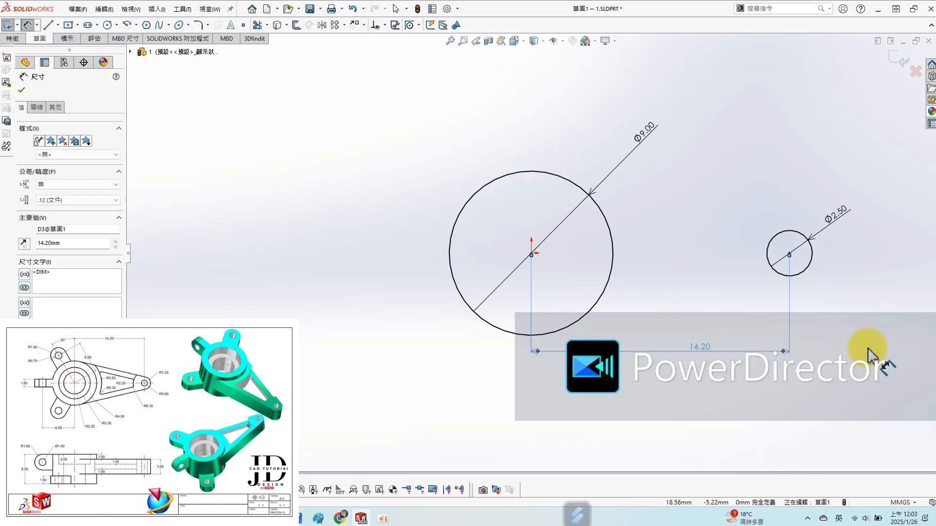
pyautogui.click(843, 301)
# - Sketch two sloping lines, one above and one below both circles, converging towards the small circle
pyautogui.click(47, 24)
pyautogui.moveTo(470, 129)
pyautogui.mouseDown()
pyautogui.moveTo(835, 220)
pyautogui.moveTo(888, 246)
pyautogui.moveTo(899, 229)
pyautogui.mouseUp()
pyautogui.moveTo(411, 381); pyautogui.dragTo(898, 303)
pyautogui.press('Escape')
# - Make the lower sloping line tangent to both the large and the small circle
pyautogui.click(582, 323)
pyautogui.keyDown('ctrl'); pyautogui.click(623, 347); pyautogui.keyUp('ctrl')
pyautogui.click(24, 248)
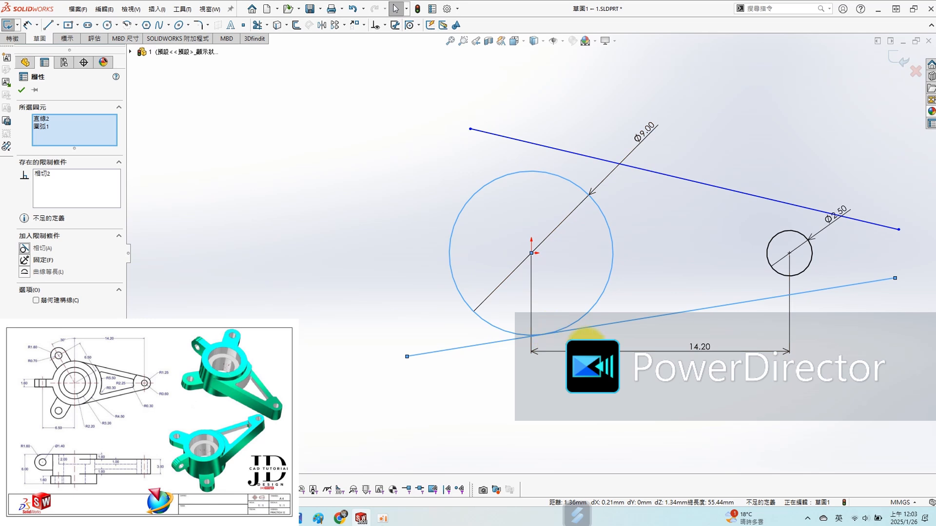
pyautogui.click(855, 391)
pyautogui.click(810, 270)
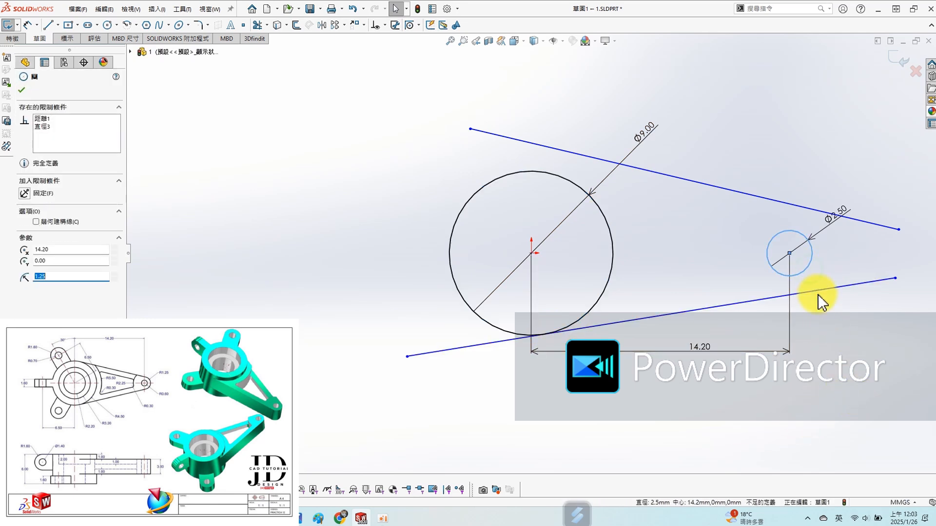
pyautogui.keyDown('ctrl'); pyautogui.click(825, 289); pyautogui.keyUp('ctrl')
pyautogui.click(22, 249)
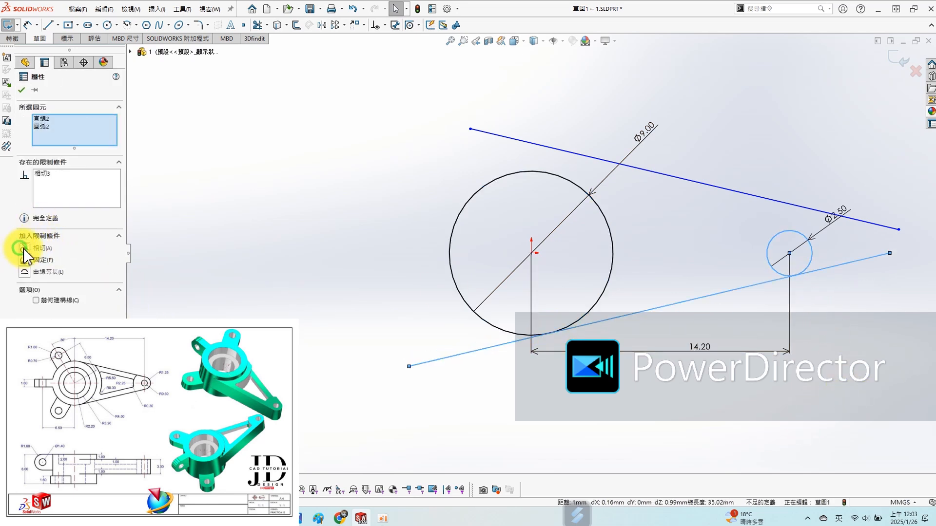
pyautogui.click(272, 228)
# - Make the upper sloping line tangent to both the large and the small circle
pyautogui.click(712, 185)
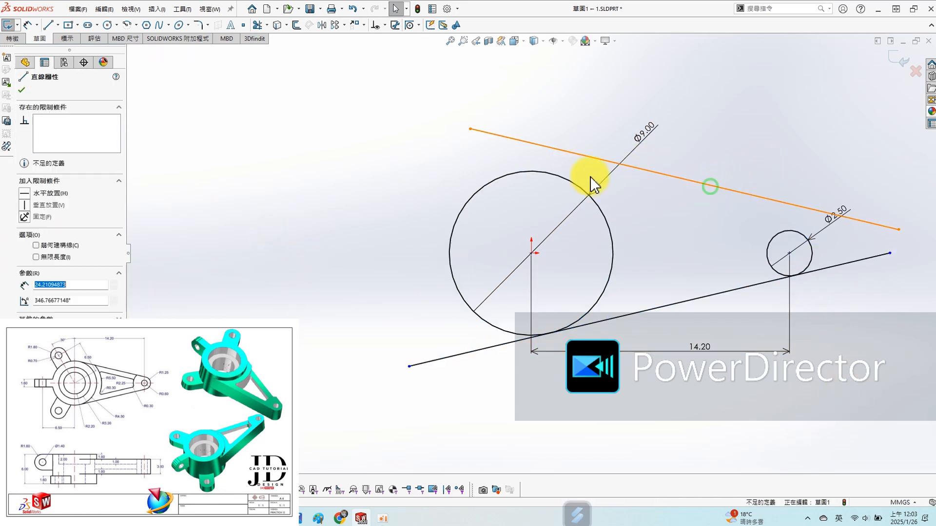
pyautogui.keyDown('ctrl'); pyautogui.click(545, 174); pyautogui.keyUp('ctrl')
pyautogui.click(23, 249)
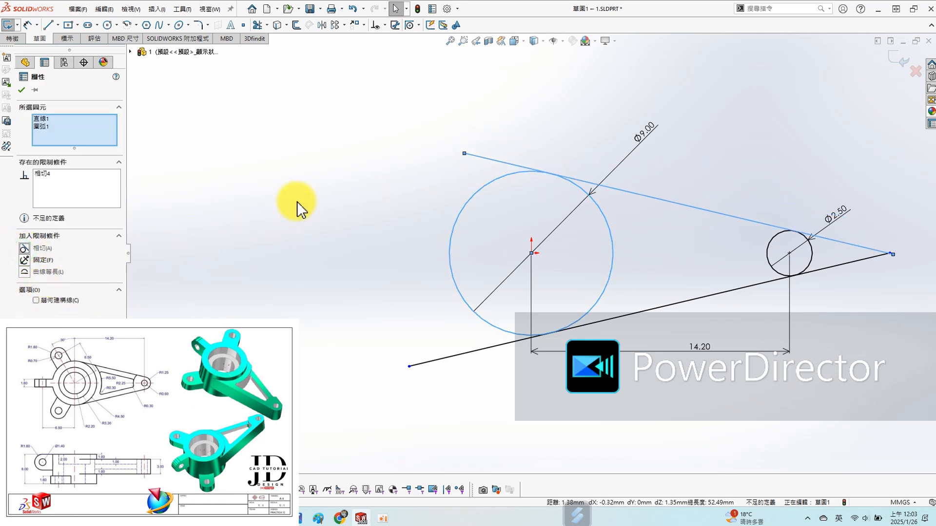
pyautogui.click(700, 258)
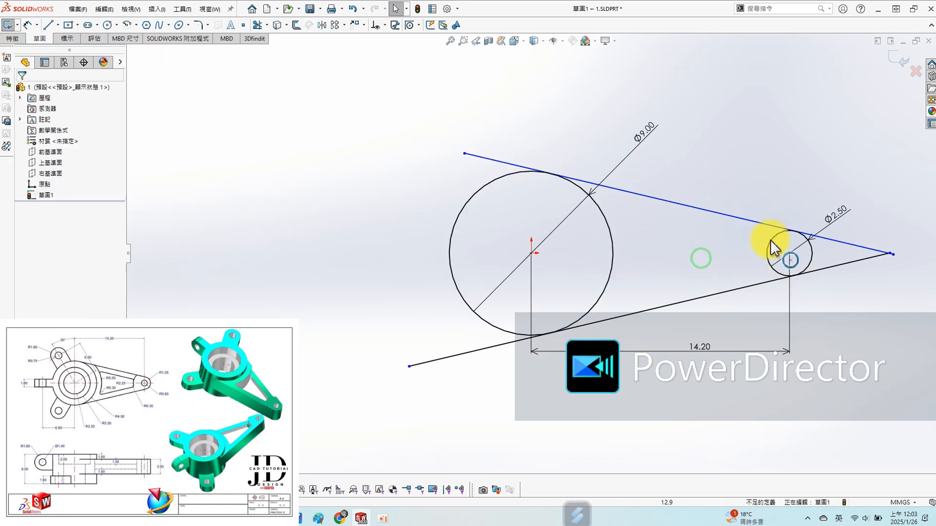
pyautogui.click(811, 253)
pyautogui.keyDown('ctrl'); pyautogui.click(759, 224); pyautogui.keyUp('ctrl')
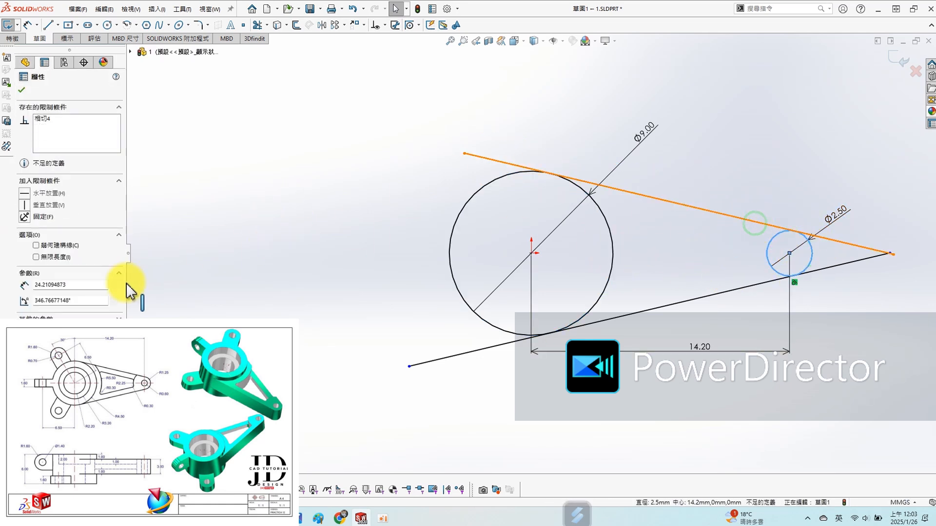
pyautogui.click(25, 249)
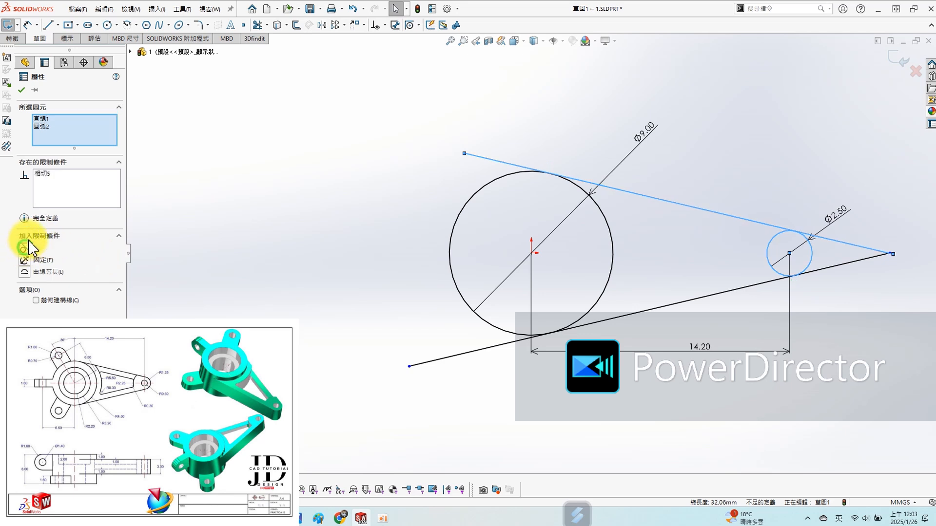
pyautogui.click(20, 89)
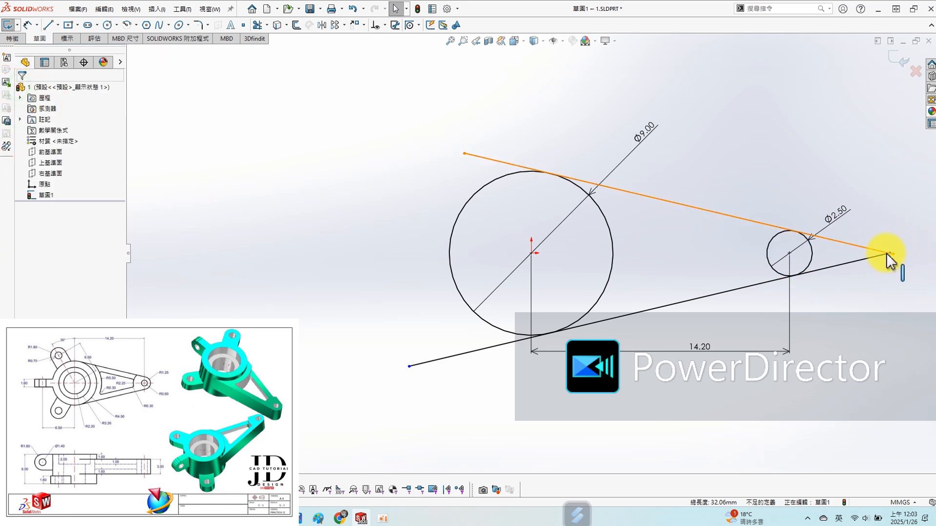
# - Pull back the upper line's end near the small circle and trim both tangent lines to their tangency points on the circles
pyautogui.moveTo(892, 253); pyautogui.dragTo(841, 243)
pyautogui.click(783, 124)
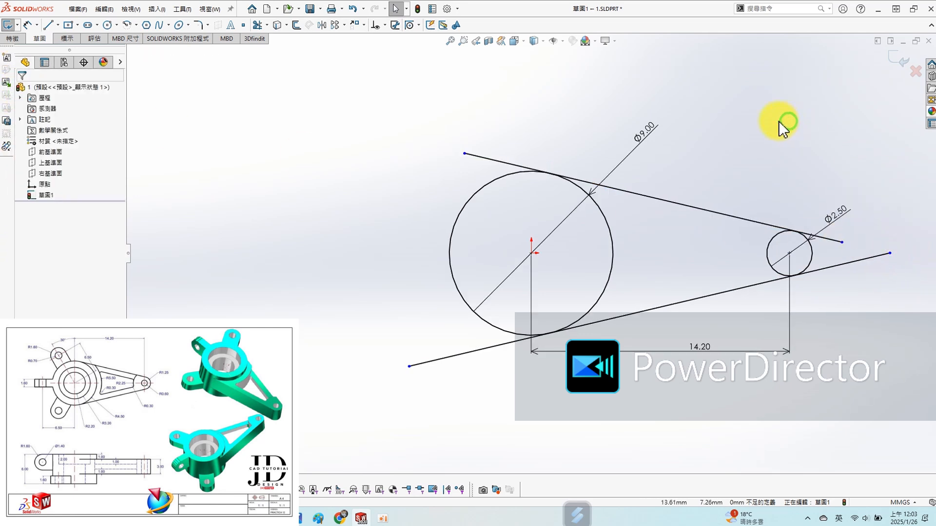
pyautogui.press('s')
pyautogui.click(790, 176)
pyautogui.moveTo(507, 122); pyautogui.dragTo(443, 171)
pyautogui.moveTo(403, 335); pyautogui.dragTo(587, 414)
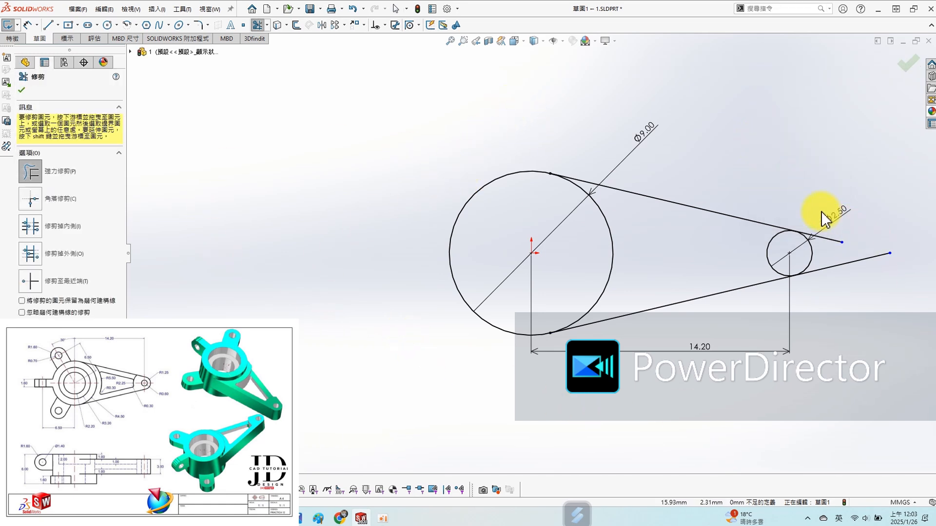
pyautogui.moveTo(832, 295); pyautogui.dragTo(832, 301)
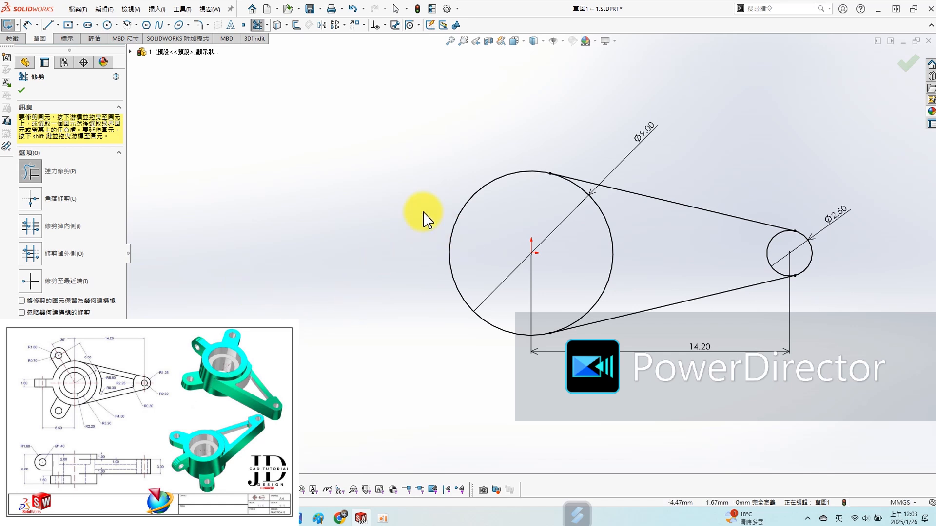
pyautogui.click(22, 90)
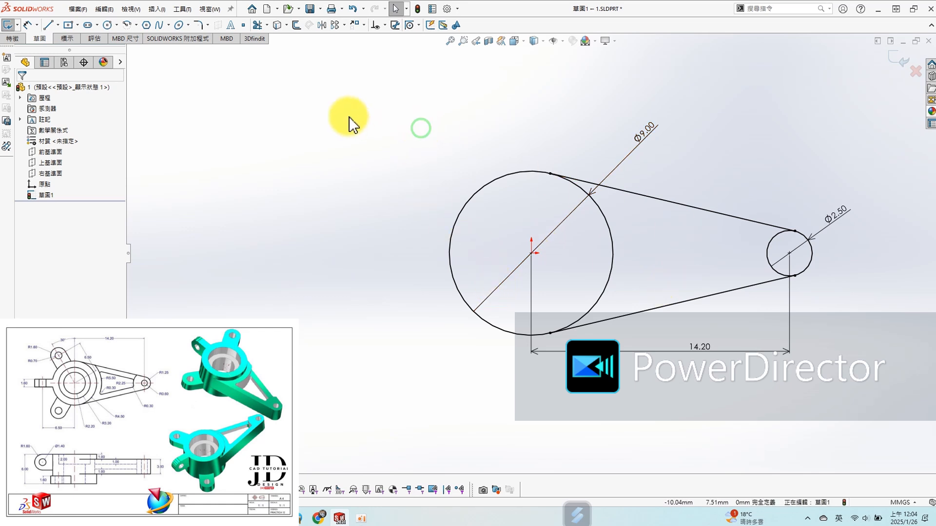
# - Sketch a centerline about 8.4 mm long from the origin, running diagonally up and away from the small circle
pyautogui.press('s')
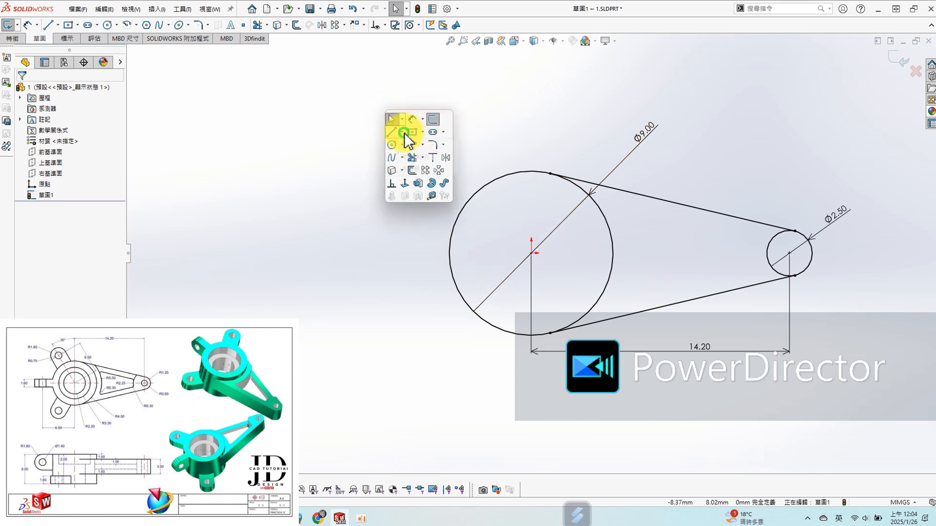
pyautogui.click(395, 157)
pyautogui.click(531, 253)
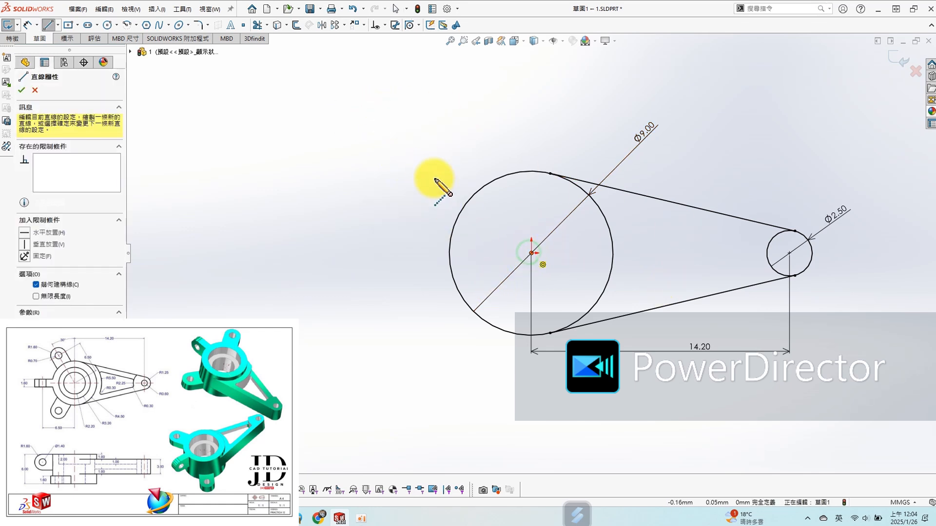
pyautogui.click(424, 145)
pyautogui.press('Escape')
# - Set the angle between the centerline and the Right Plane to 30 degrees
pyautogui.click(57, 154)
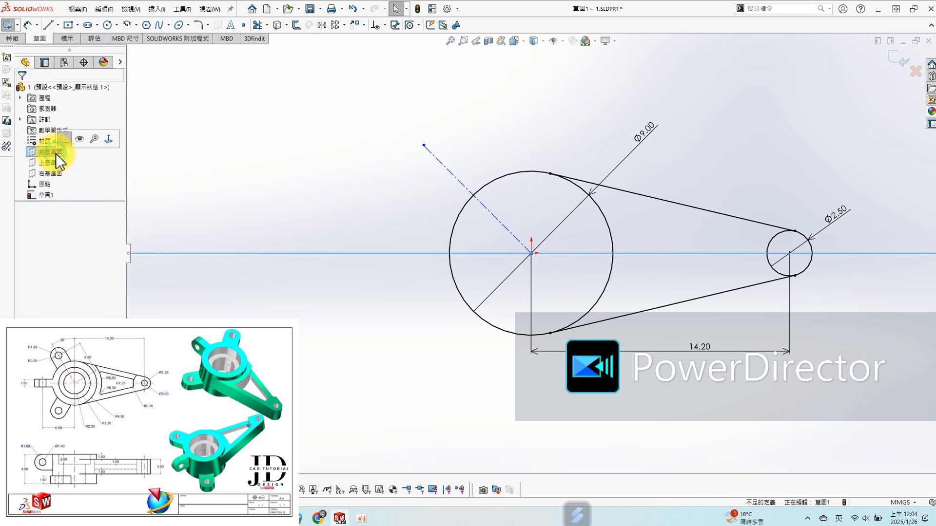
pyautogui.click(43, 163)
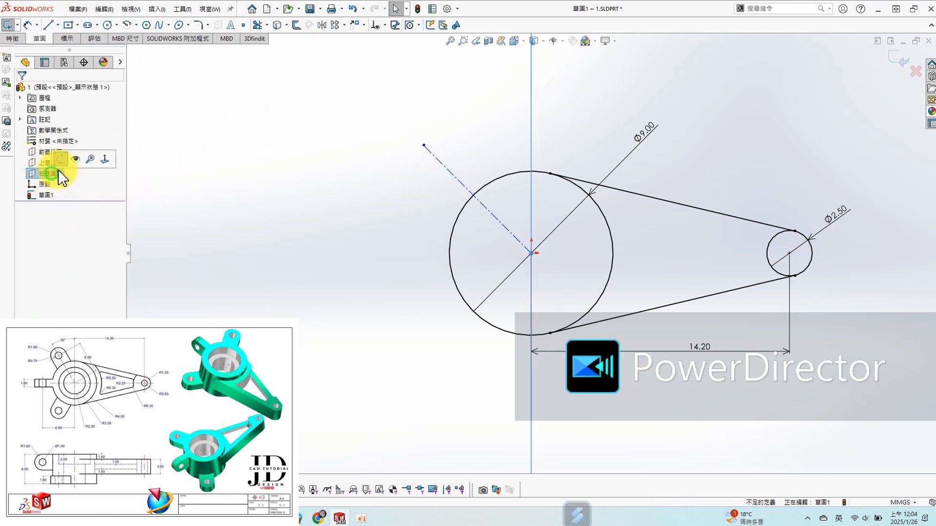
pyautogui.press('s')
pyautogui.click(240, 129)
pyautogui.click(60, 177)
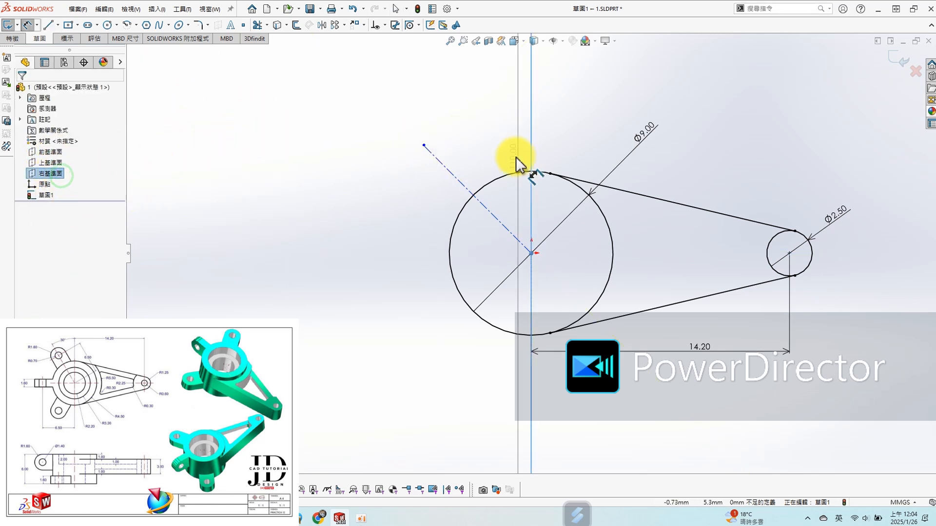
pyautogui.click(455, 177)
pyautogui.click(493, 132)
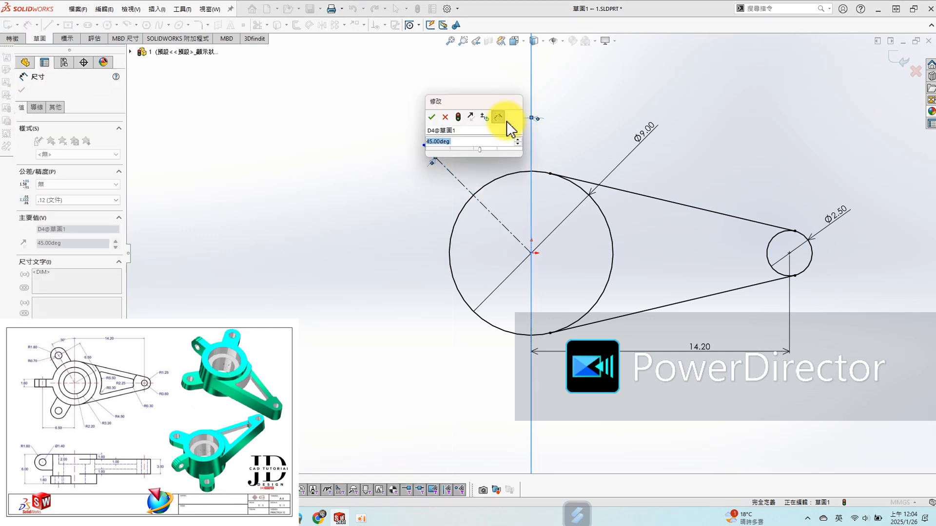
pyautogui.write('30')
pyautogui.press('Return')
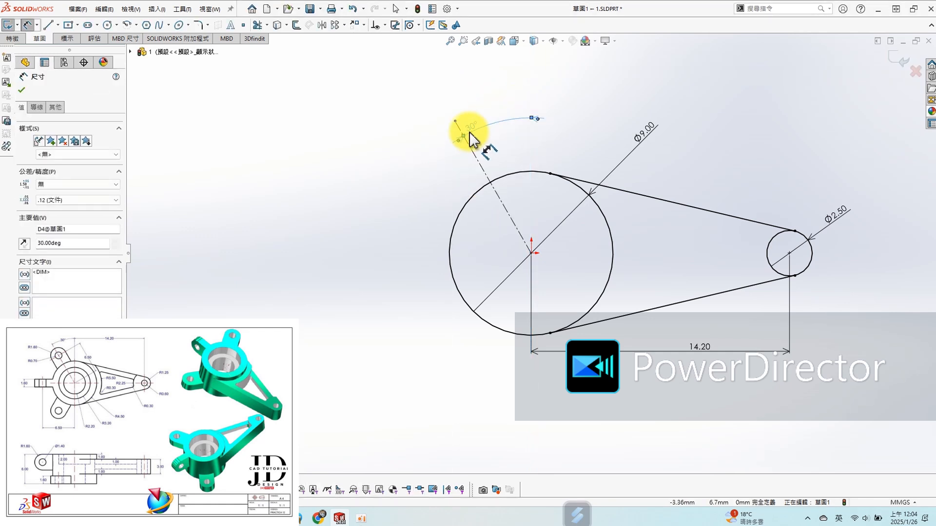
# - Set the centerline's length to 6.5 mm with an aligned dimension
pyautogui.click(482, 168)
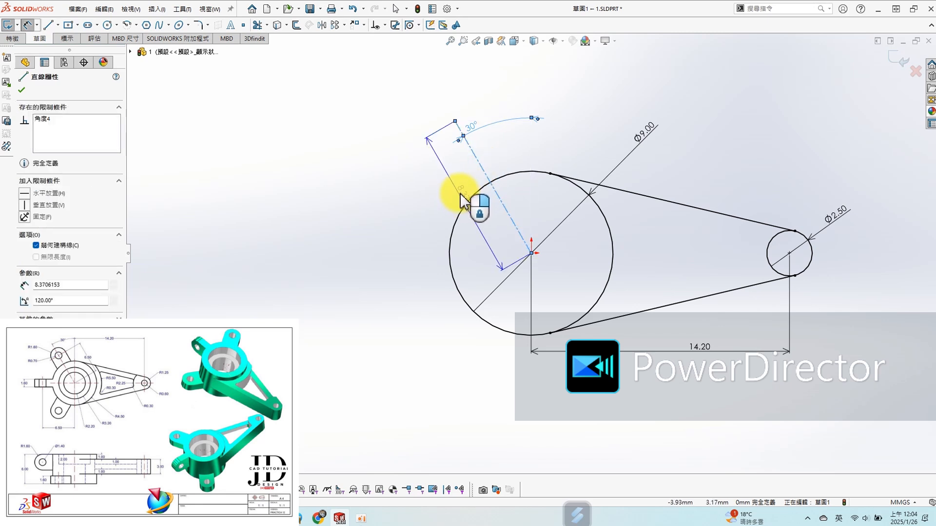
pyautogui.click(455, 185)
pyautogui.write('6.5')
pyautogui.press('Return')
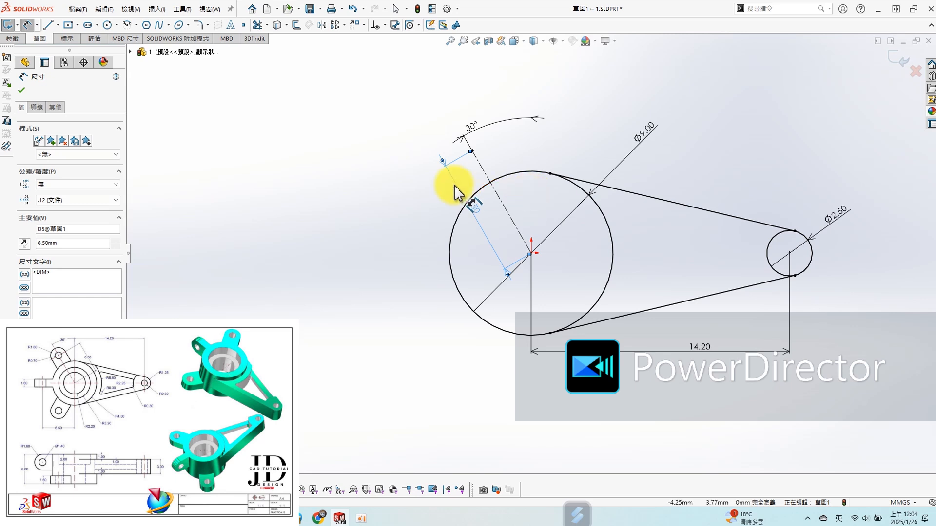
pyautogui.click(308, 276)
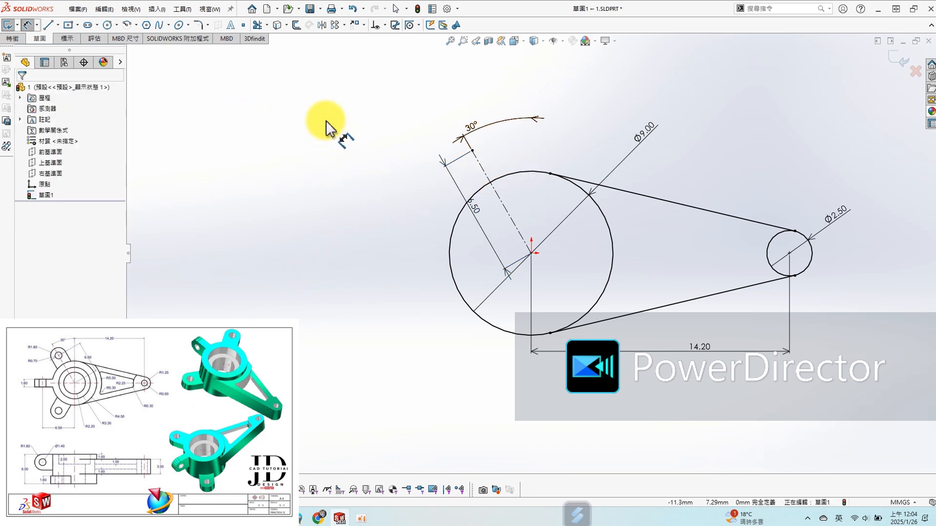
# - Sketch a circle about 2.5 mm in diameter centred on the centerline's outer endpoint
pyautogui.press('s')
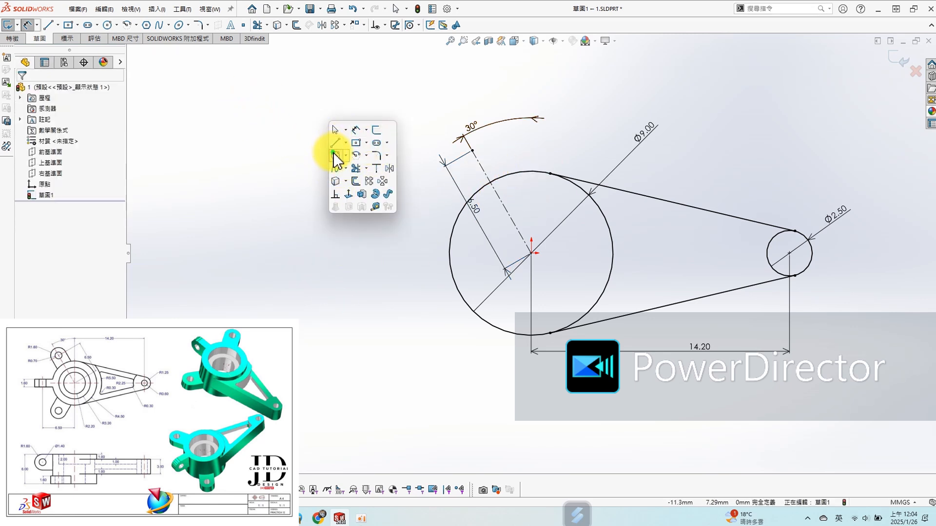
pyautogui.click(336, 160)
pyautogui.click(472, 150)
pyautogui.click(494, 151)
# - Dimension the diameter of the circle at the centerline's end as 1.6*2 mm
pyautogui.press('s')
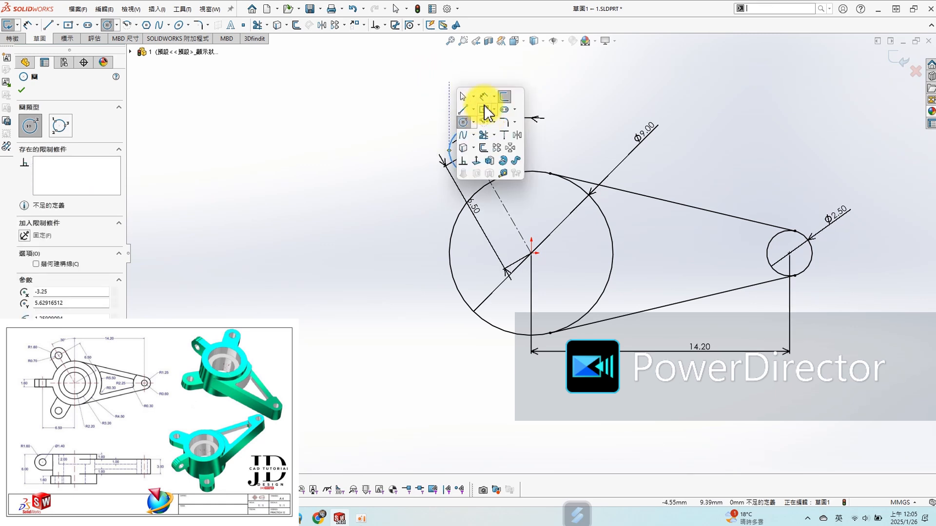
pyautogui.click(483, 97)
pyautogui.click(493, 142)
pyautogui.click(471, 89)
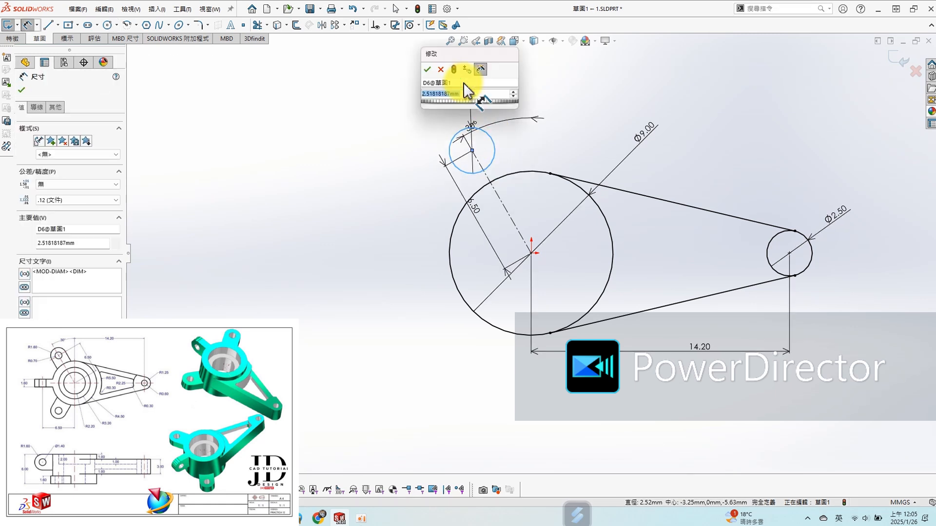
pyautogui.write('1.6*2')
pyautogui.press('Return')
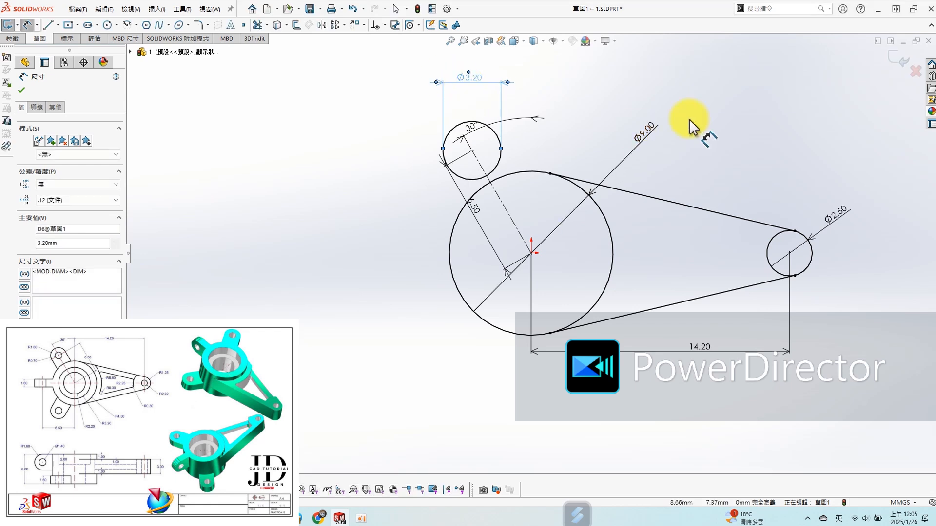
pyautogui.click(751, 142)
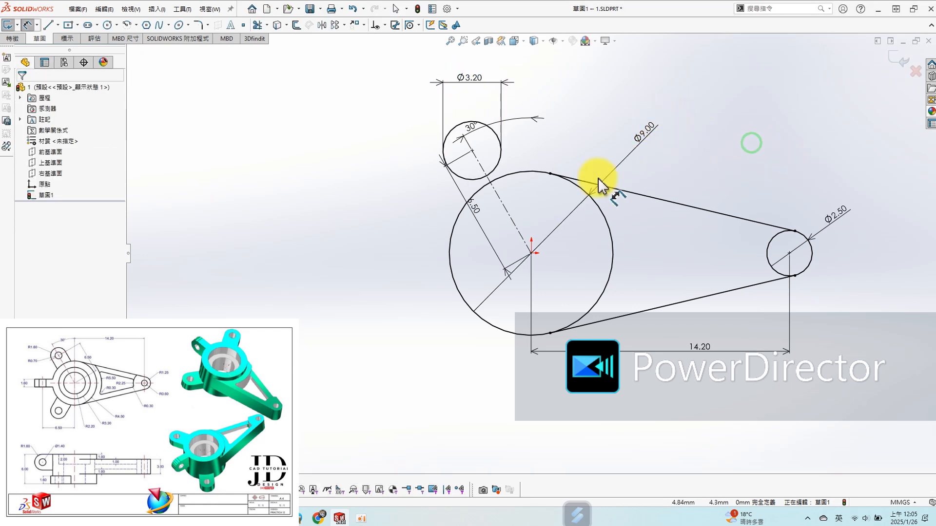
# - Offset the slanted centerline 1.6 mm in both directions, with dimensions added and without capped ends
pyautogui.click(509, 222)
pyautogui.press('s')
pyautogui.click(525, 250)
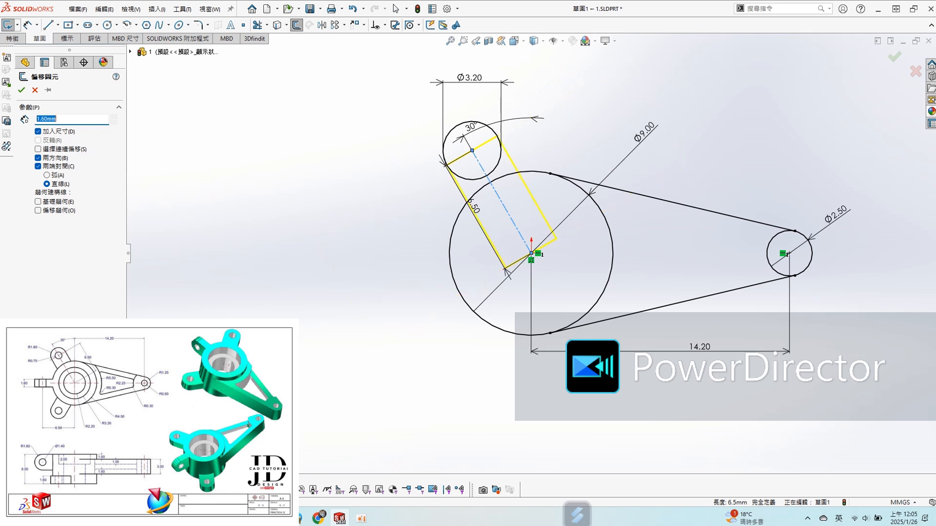
pyautogui.click(38, 166)
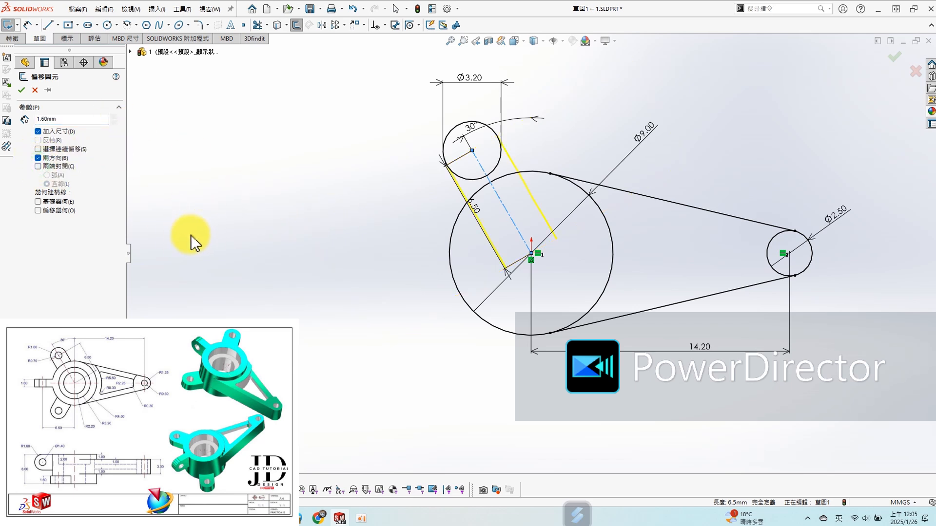
pyautogui.click(22, 89)
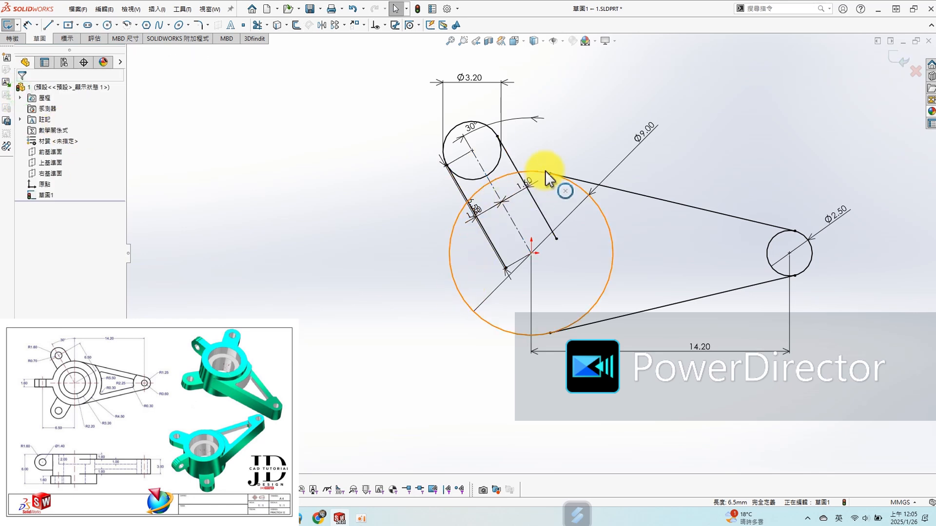
# - Trim away the portions of the two offset lines that lie inside the 9 mm hub circle
pyautogui.scroll(-4, 536, 170)
pyautogui.press('s')
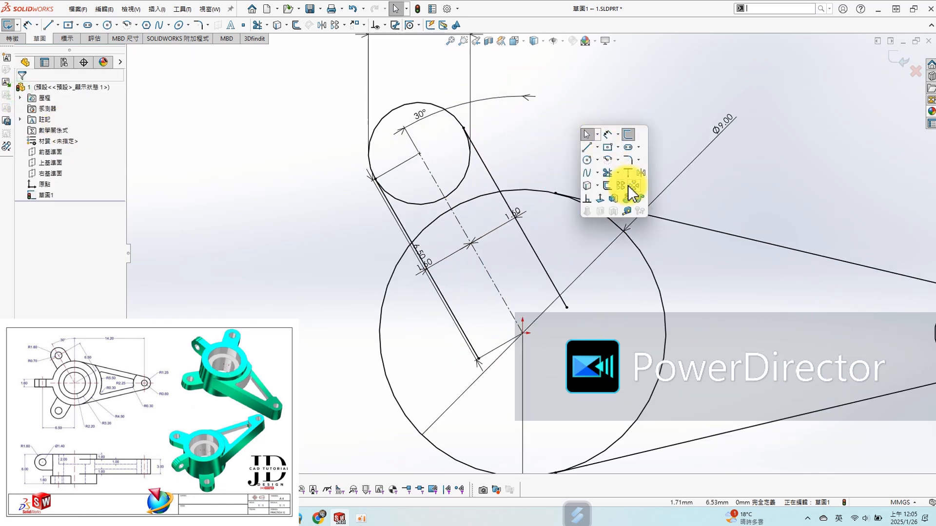
pyautogui.click(607, 174)
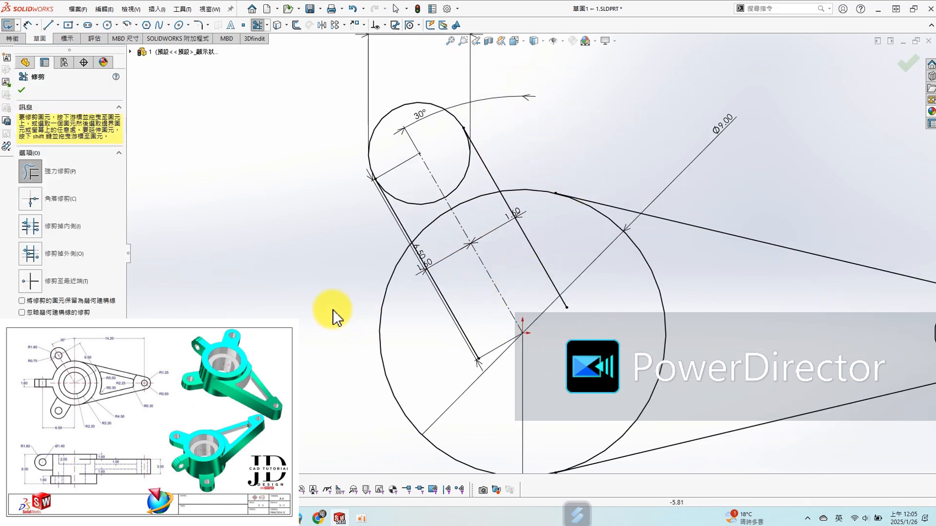
pyautogui.moveTo(429, 324); pyautogui.dragTo(449, 306)
pyautogui.moveTo(572, 258); pyautogui.dragTo(540, 268)
pyautogui.scroll(3, 545, 270)
pyautogui.press('s')
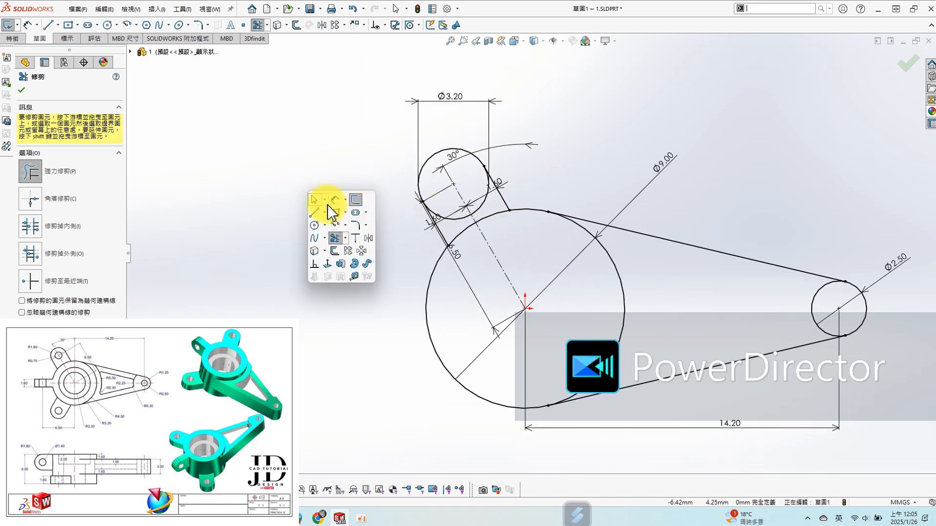
pyautogui.click(164, 161)
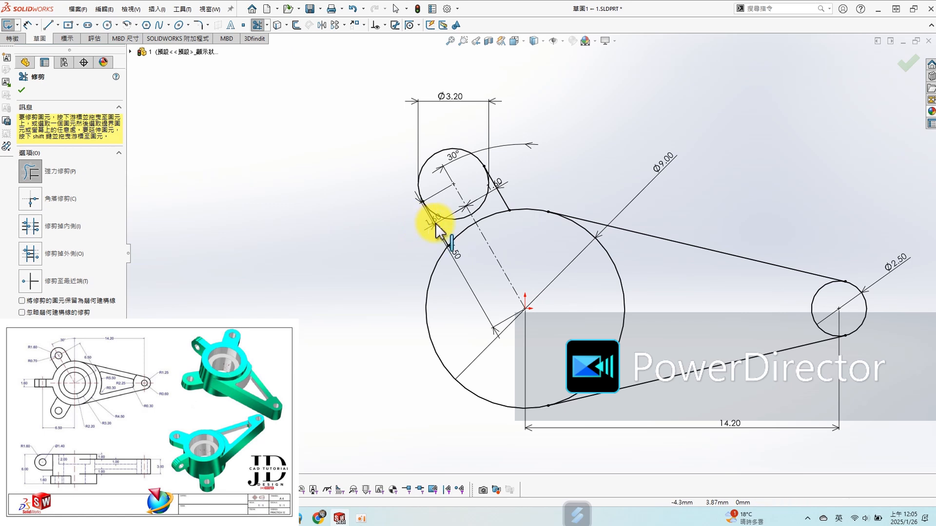
pyautogui.moveTo(443, 229); pyautogui.dragTo(510, 193)
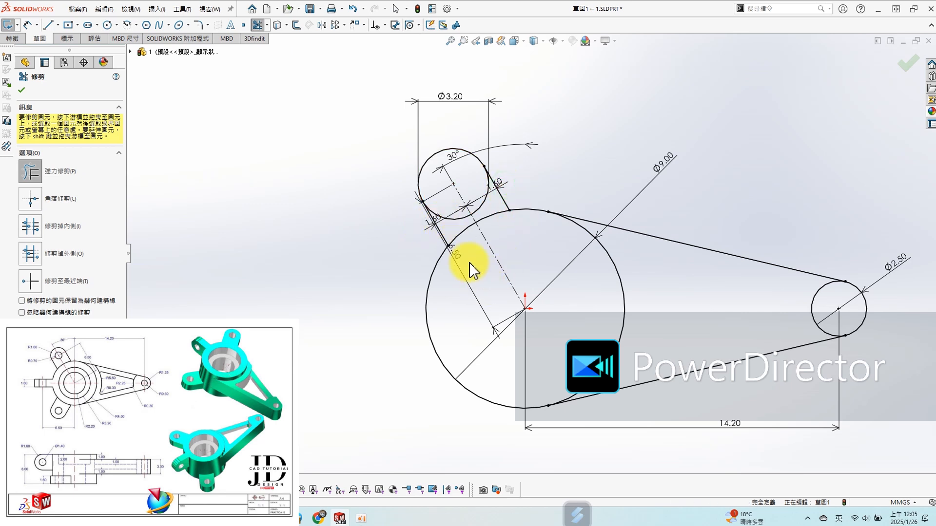
pyautogui.click(22, 90)
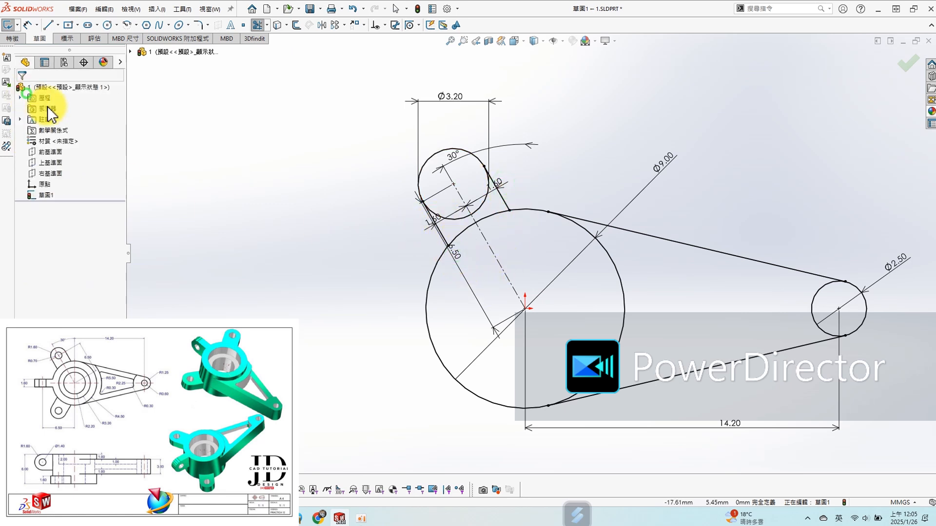
# - Move the 6.5 mm length dimension and both 1.6 mm offset dimensions outside the upper lug's outline
pyautogui.moveTo(453, 258); pyautogui.dragTo(344, 268)
pyautogui.moveTo(427, 228); pyautogui.dragTo(359, 160)
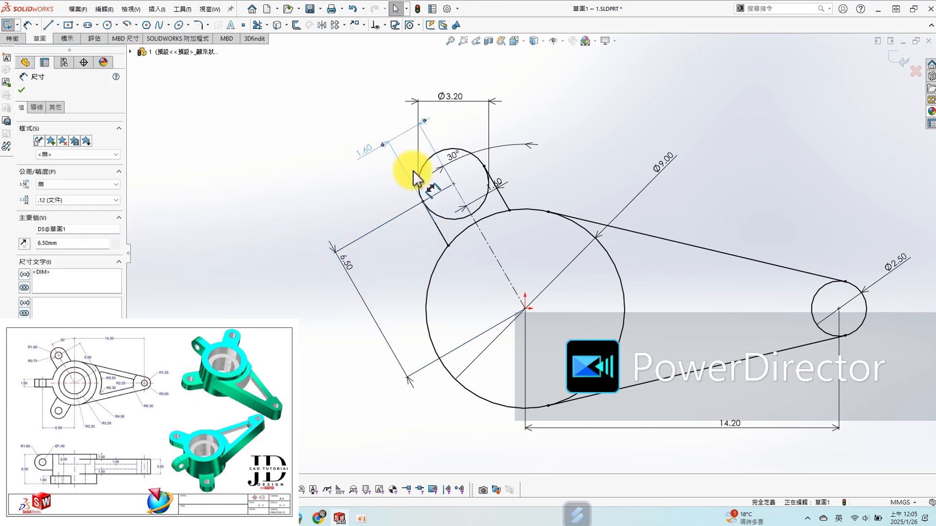
pyautogui.moveTo(502, 189); pyautogui.dragTo(460, 119)
pyautogui.click(557, 100)
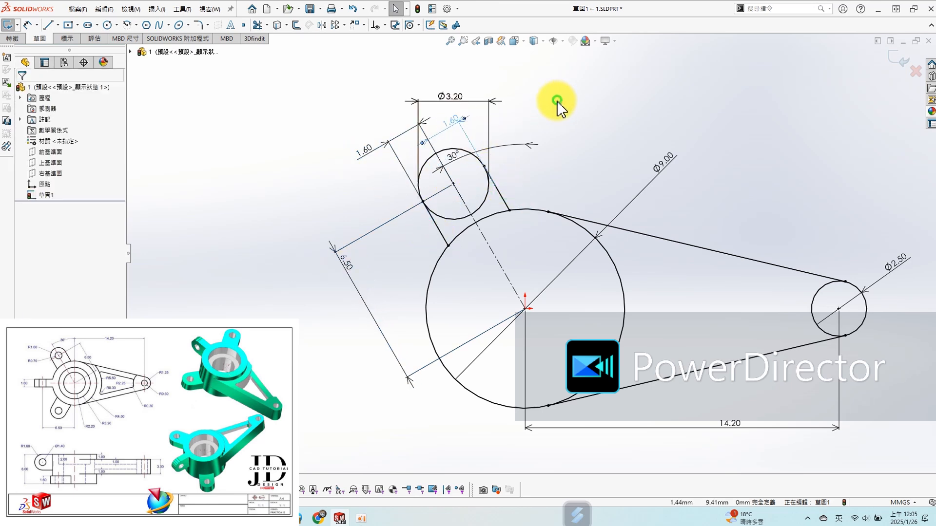
# - Sketch a horizontal centerline from the origin to the centre of the small circle at the arm's end
pyautogui.press('s')
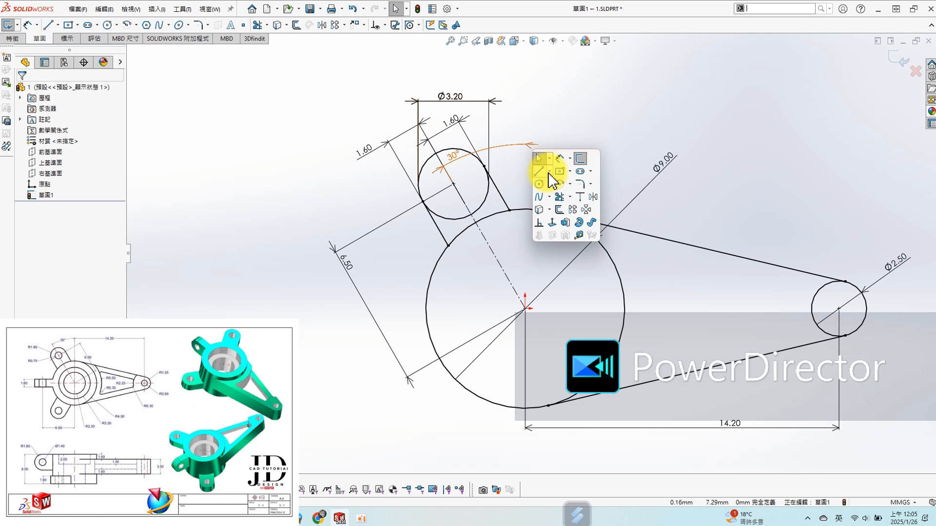
pyautogui.click(550, 173)
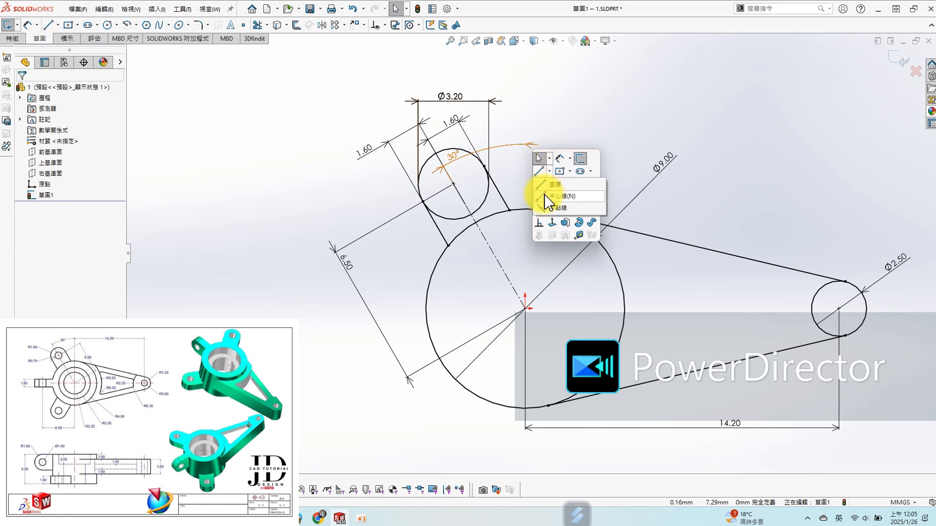
pyautogui.click(549, 197)
pyautogui.click(525, 308)
pyautogui.click(838, 309)
pyautogui.press('Escape')
# - Mirror the upper lug's circle and its two side lines about the horizontal centerline, keeping the originals
pyautogui.press('s')
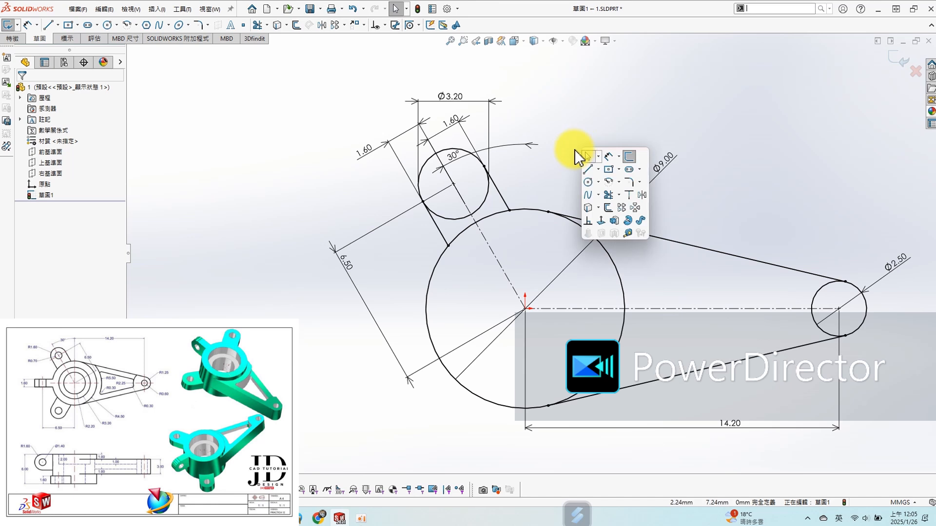
pyautogui.click(641, 197)
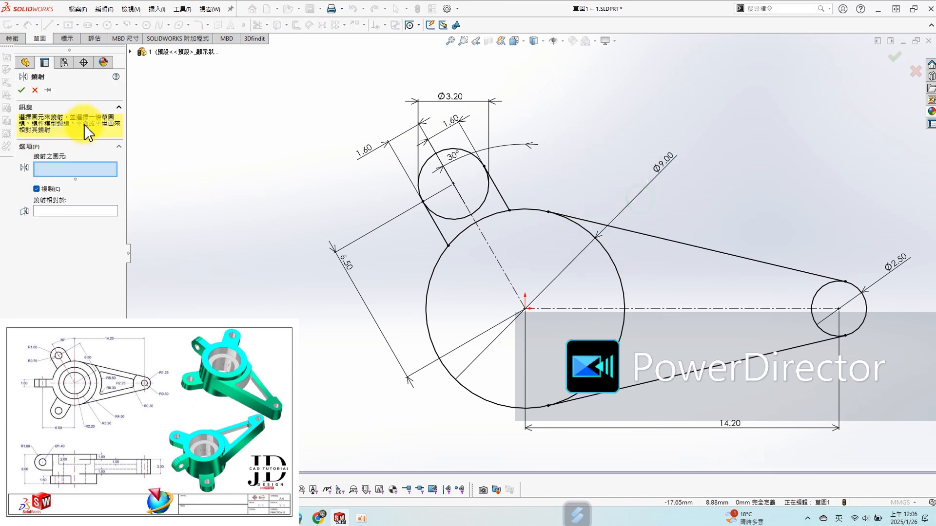
pyautogui.click(501, 195)
pyautogui.click(483, 203)
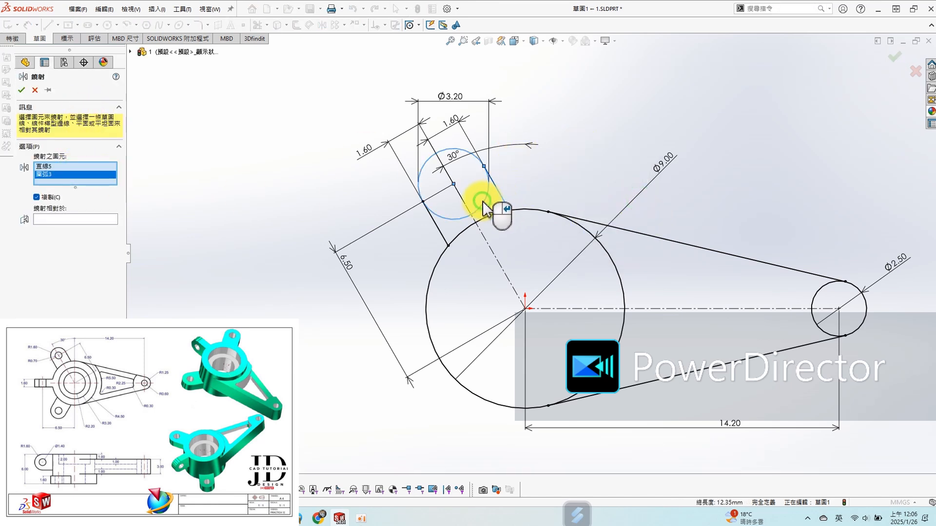
pyautogui.click(439, 229)
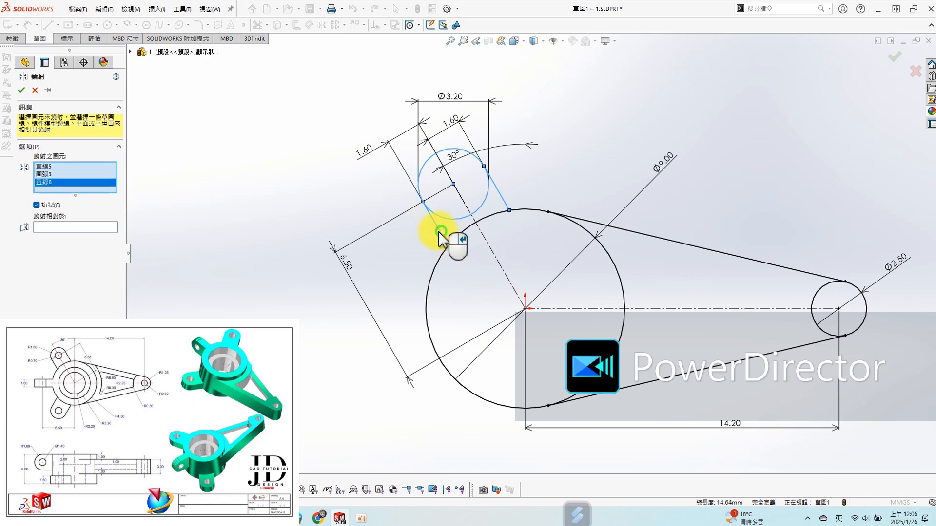
pyautogui.click(57, 227)
pyautogui.click(683, 309)
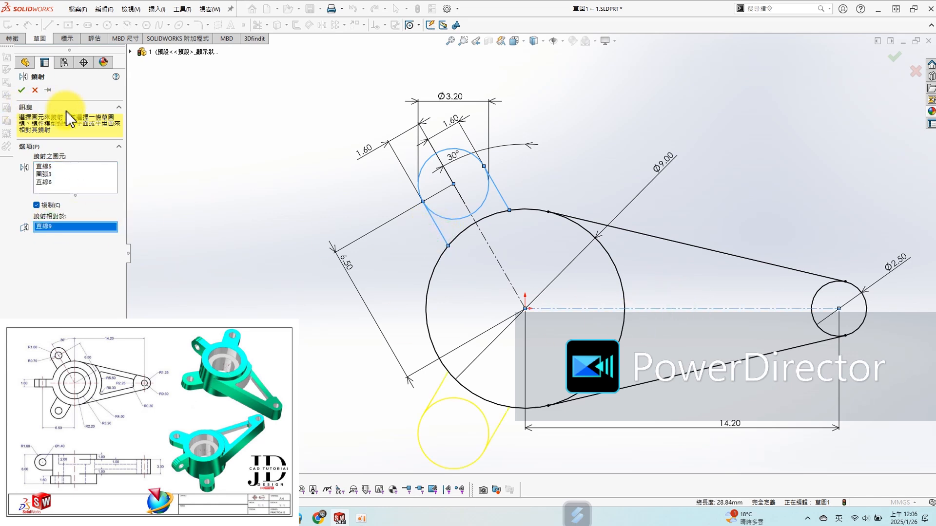
pyautogui.click(21, 89)
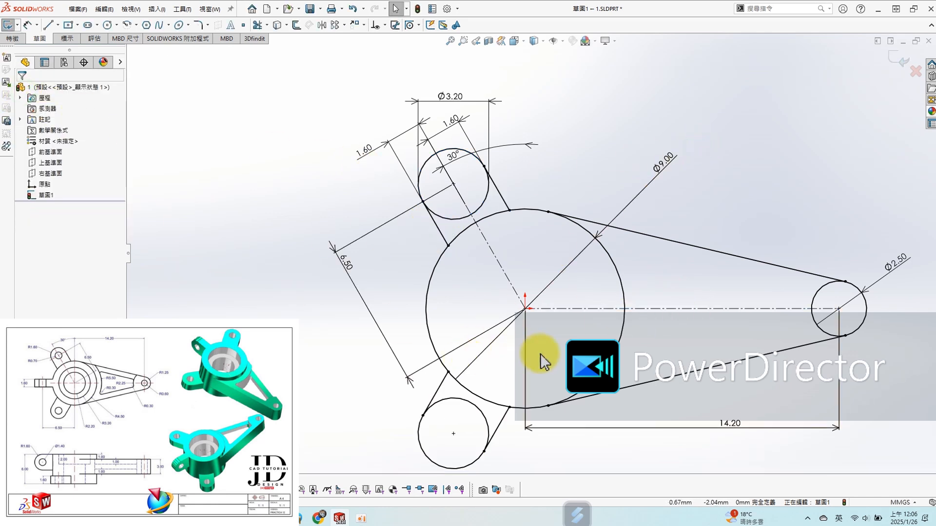
# - Examine the tangency point where the arm's lower line meets the hub circle
pyautogui.scroll(-2, 539, 360)
pyautogui.scroll(-8, 555, 419)
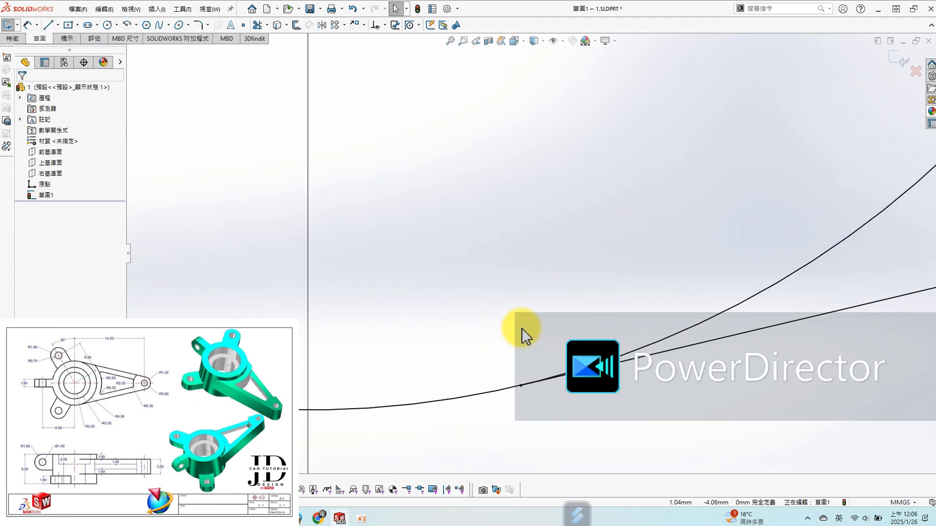
pyautogui.scroll(-1, 513, 383)
pyautogui.click(520, 376)
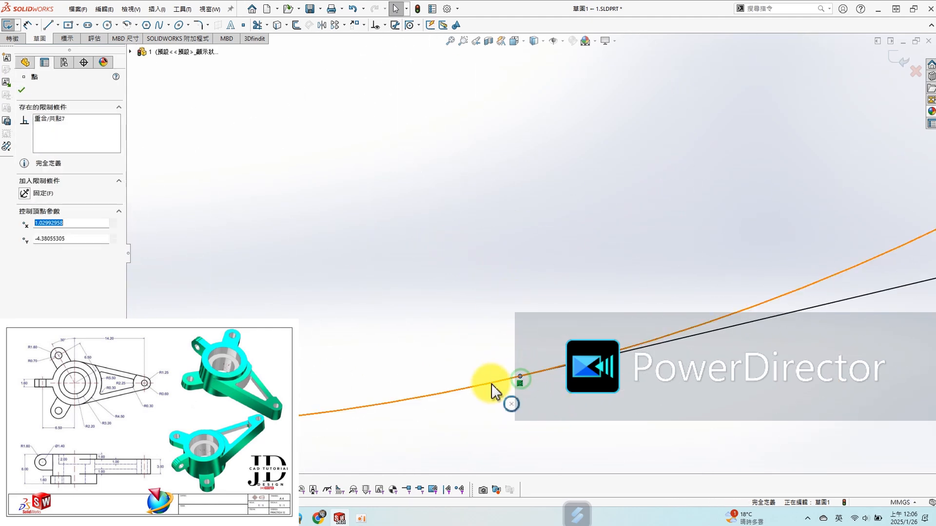
pyautogui.keyDown('ctrl'); pyautogui.click(490, 384); pyautogui.keyUp('ctrl')
pyautogui.click(366, 235)
pyautogui.scroll(10, 458, 262)
pyautogui.scroll(5, 466, 262)
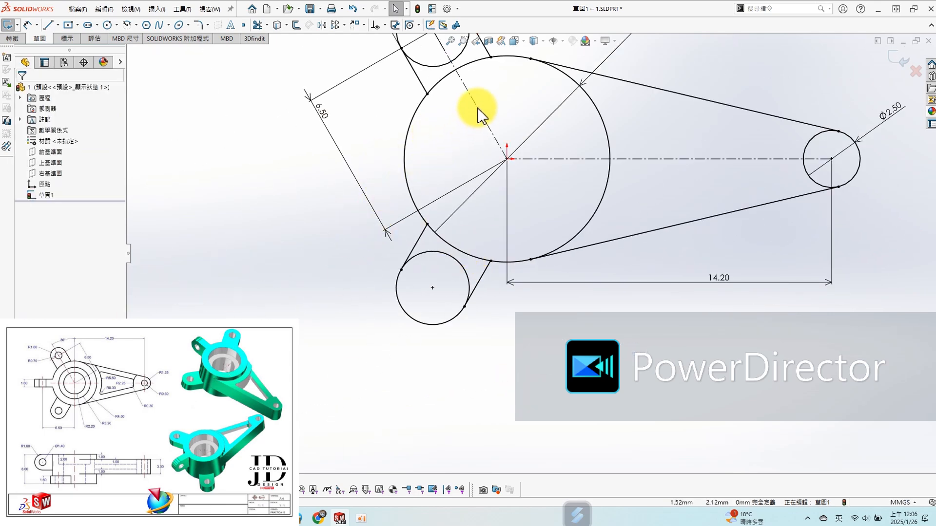
pyautogui.scroll(3, 478, 108)
# - Sketch two concentric circles centred on the origin, one about 5.8 mm in diameter and one roughly half that size
pyautogui.scroll(-3, 529, 87)
pyautogui.press('s')
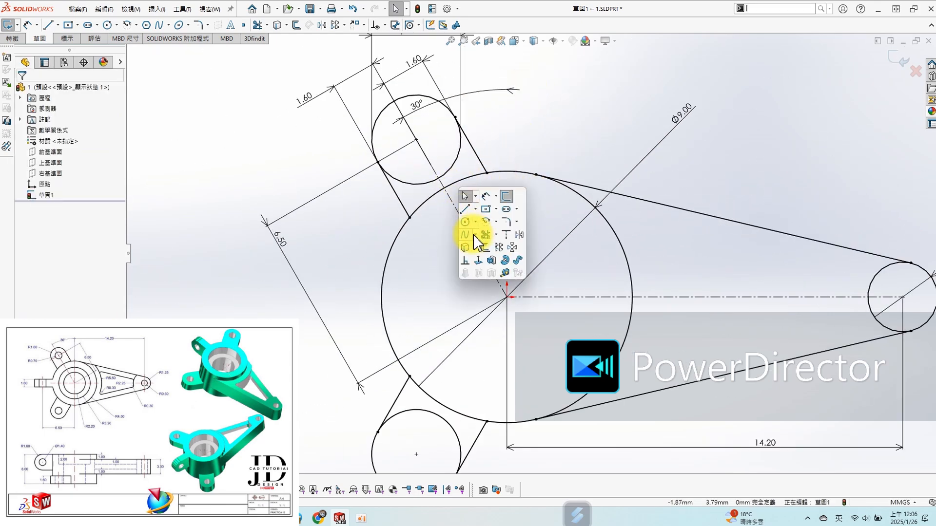
pyautogui.click(466, 223)
pyautogui.click(507, 297)
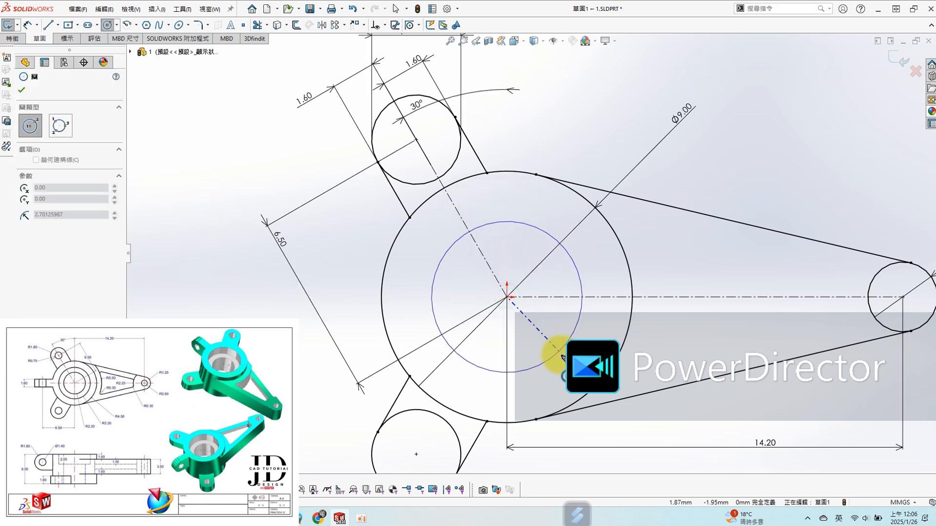
pyautogui.click(563, 354)
pyautogui.click(497, 306)
pyautogui.click(533, 324)
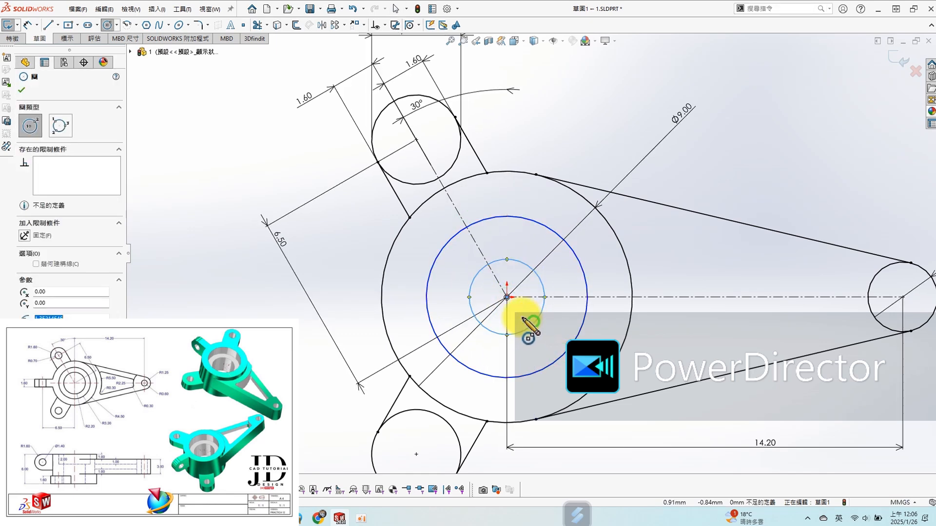
# - Dimension the diameter of the larger new circle inside the hub as 3.2*2 mm
pyautogui.click(541, 303)
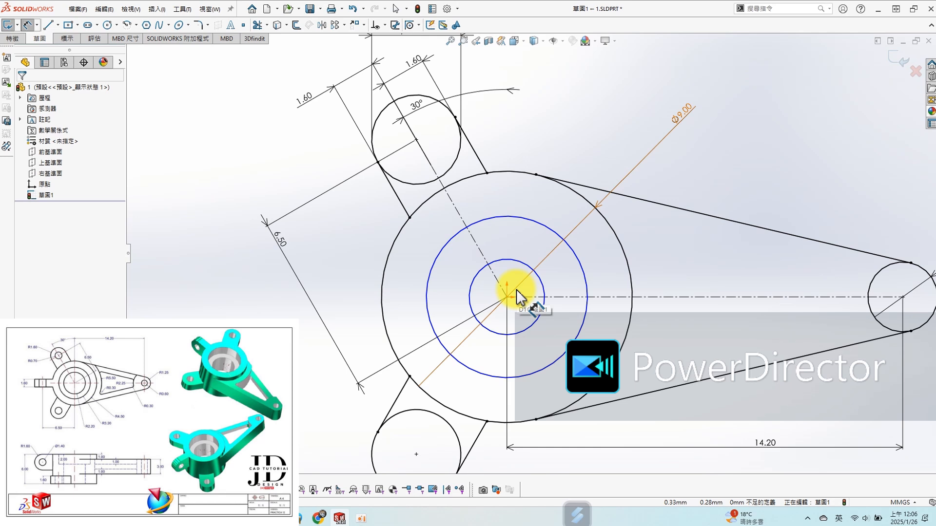
pyautogui.click(523, 228)
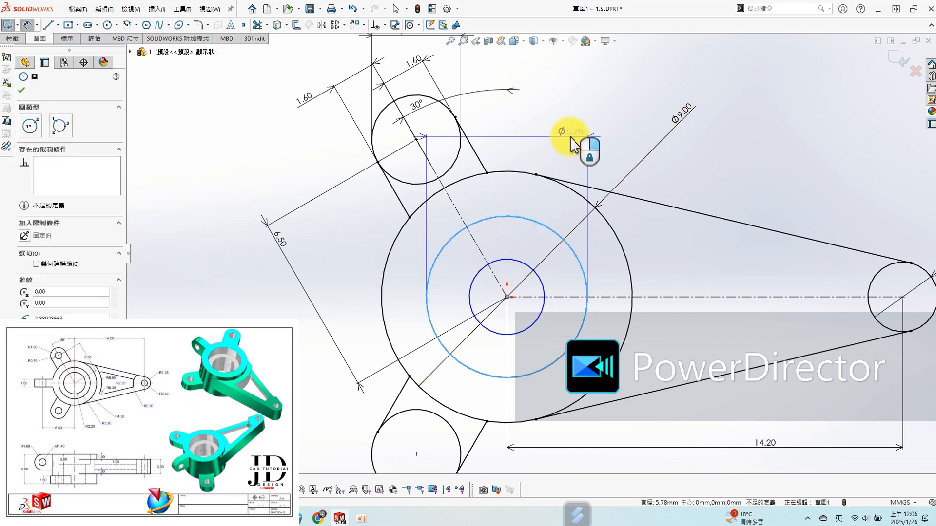
pyautogui.click(559, 130)
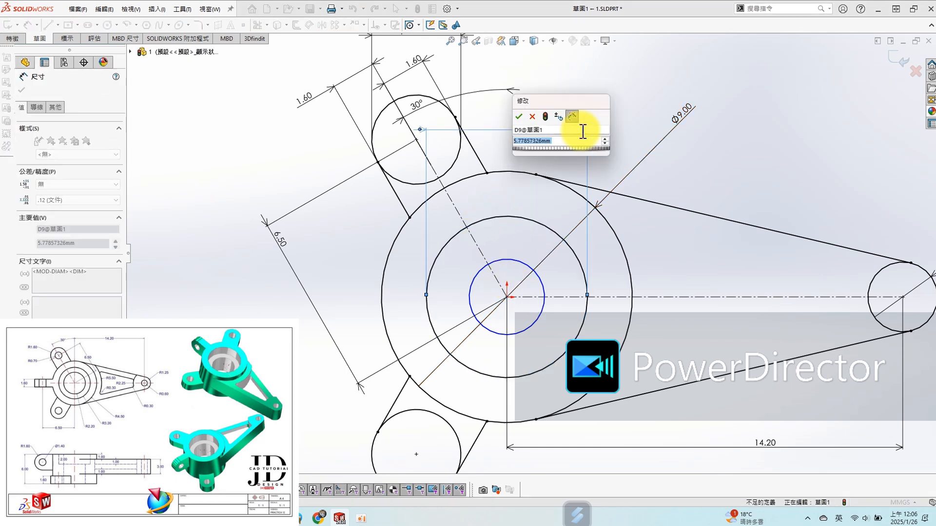
pyautogui.write('3.2*2')
pyautogui.press('Return')
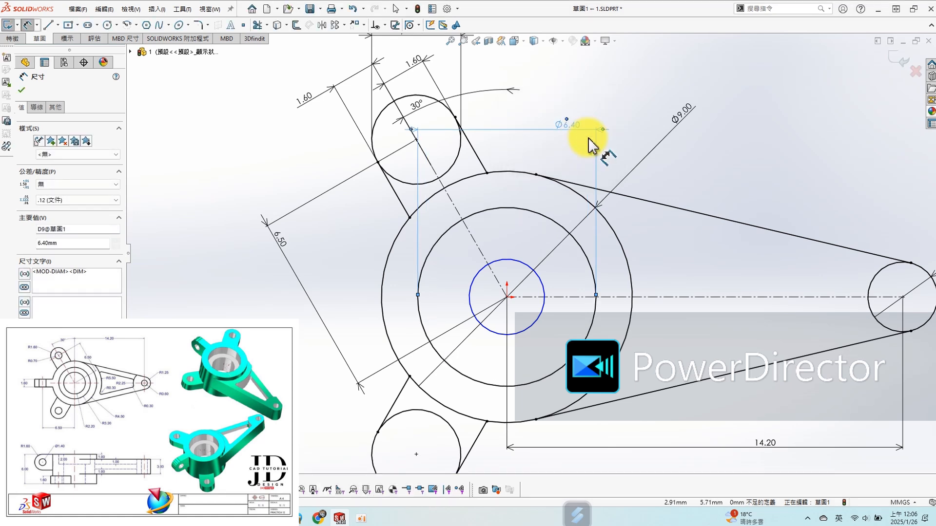
# - Dimension the diameter of the innermost hub circle as 2.2*2 mm
pyautogui.click(535, 330)
pyautogui.click(620, 430)
pyautogui.write('2.2*2')
pyautogui.press('Return')
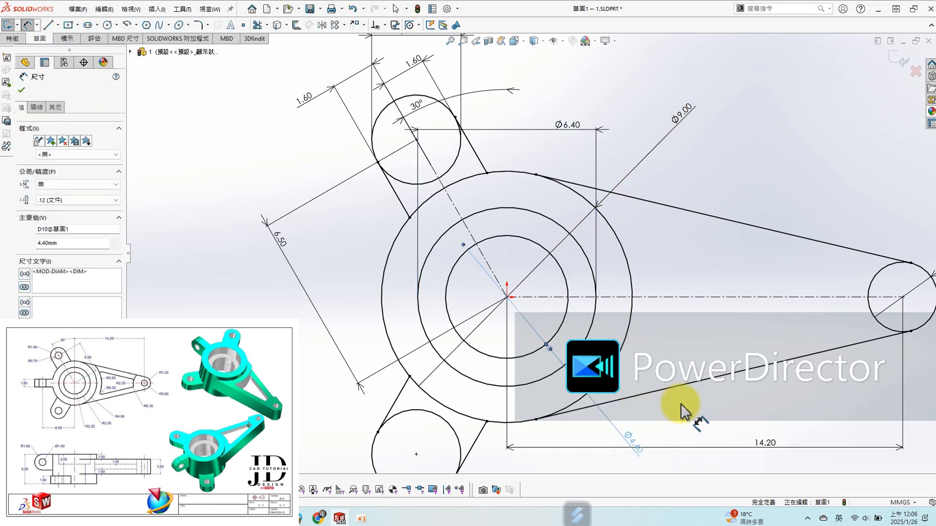
pyautogui.click(842, 147)
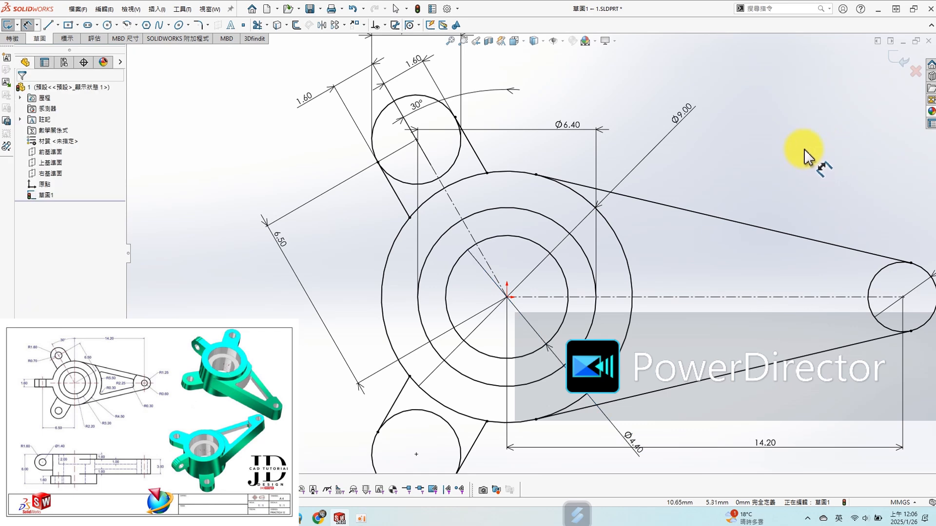
# - Sketch a circle about 1.2 mm in diameter, concentric with the 2.5 mm circle at the arm's end
pyautogui.scroll(2, 803, 161)
pyautogui.scroll(-4, 721, 225)
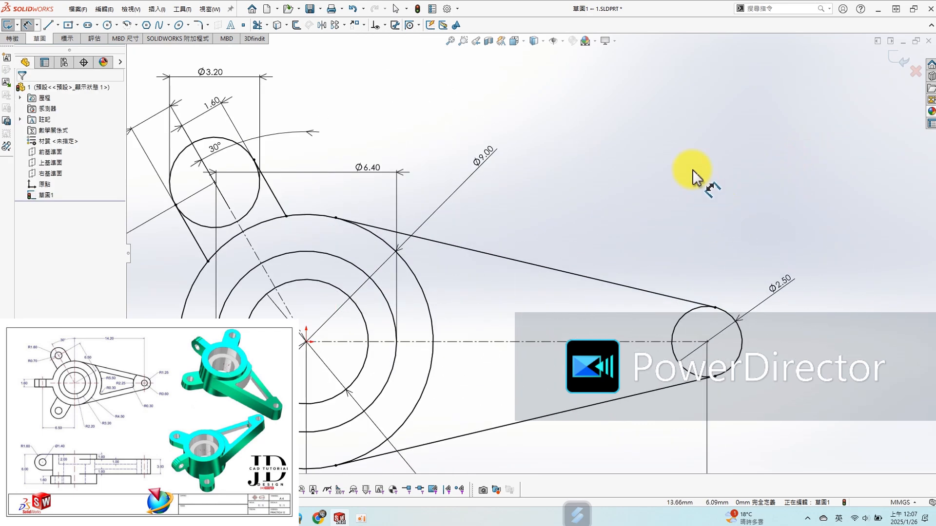
pyautogui.press('s')
pyautogui.click(701, 207)
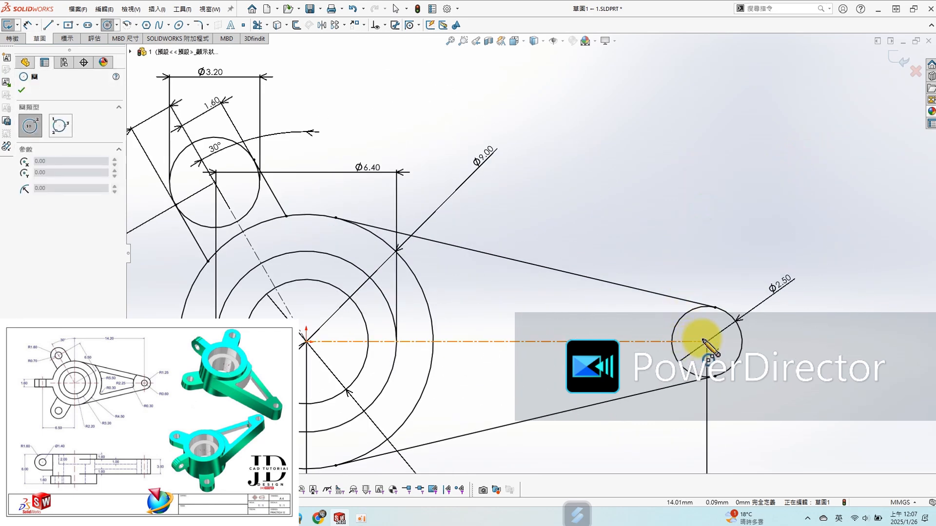
pyautogui.click(707, 343)
pyautogui.click(719, 355)
# - Dimension the diameter of the small inner circle at the arm's end as 1.2 mm
pyautogui.press('s')
pyautogui.click(733, 249)
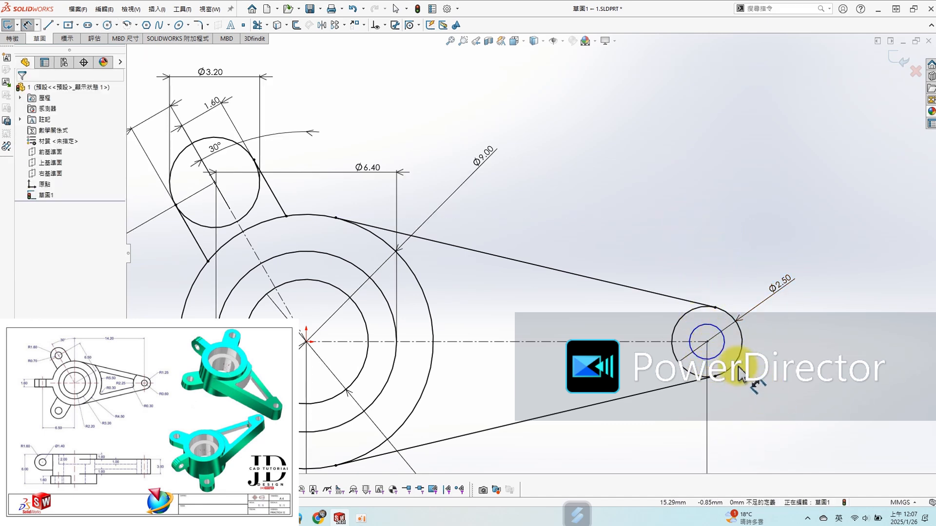
pyautogui.click(718, 361)
pyautogui.click(886, 375)
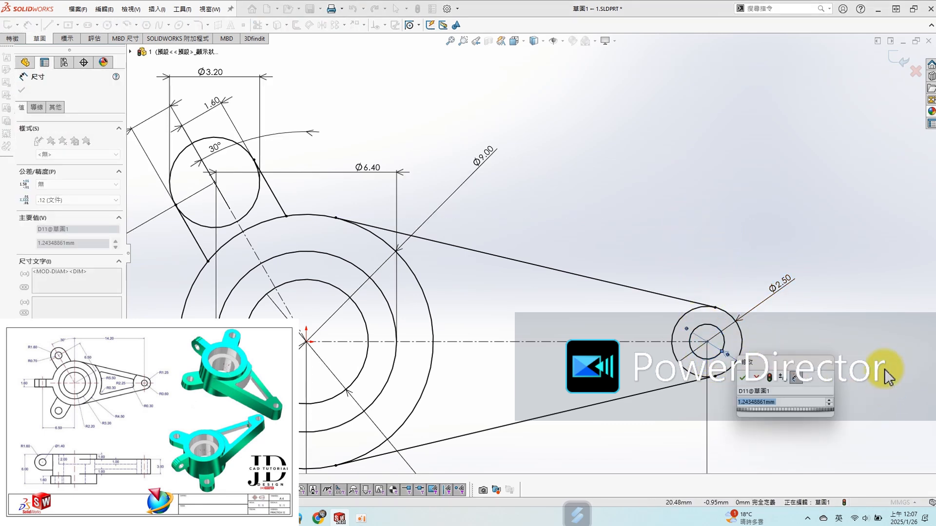
pyautogui.write('1.2')
pyautogui.press('Return')
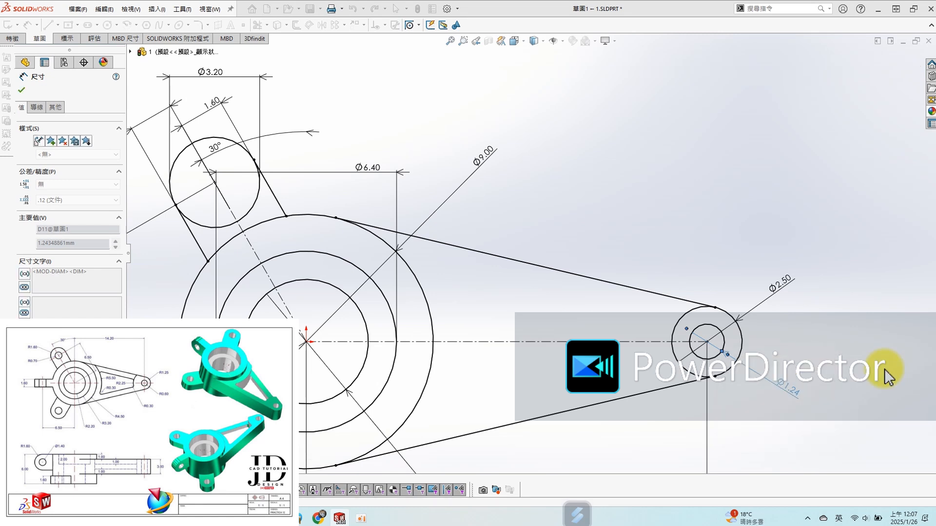
pyautogui.click(736, 251)
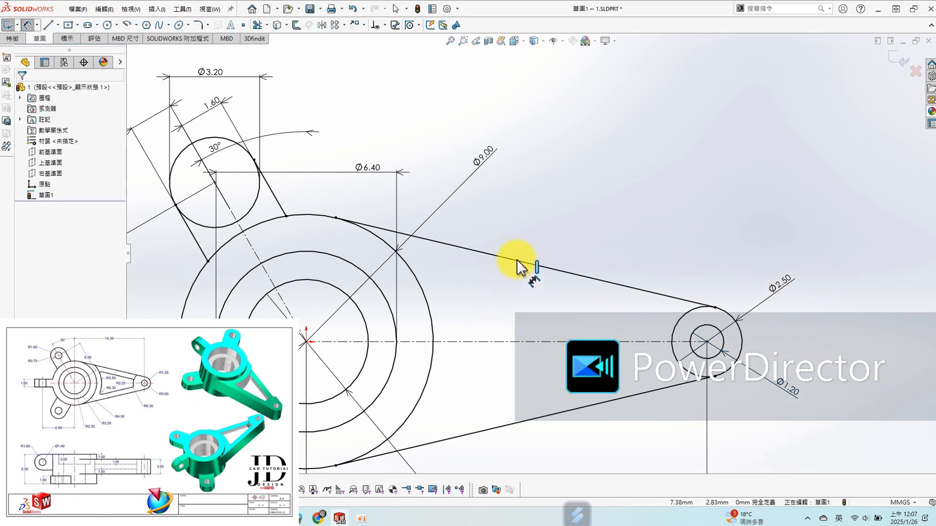
# - Sketch a centre-point arc about the origin, about 5.76 mm in radius, crossing the arm's centreline just outside the hub circle
pyautogui.scroll(-1, 533, 249)
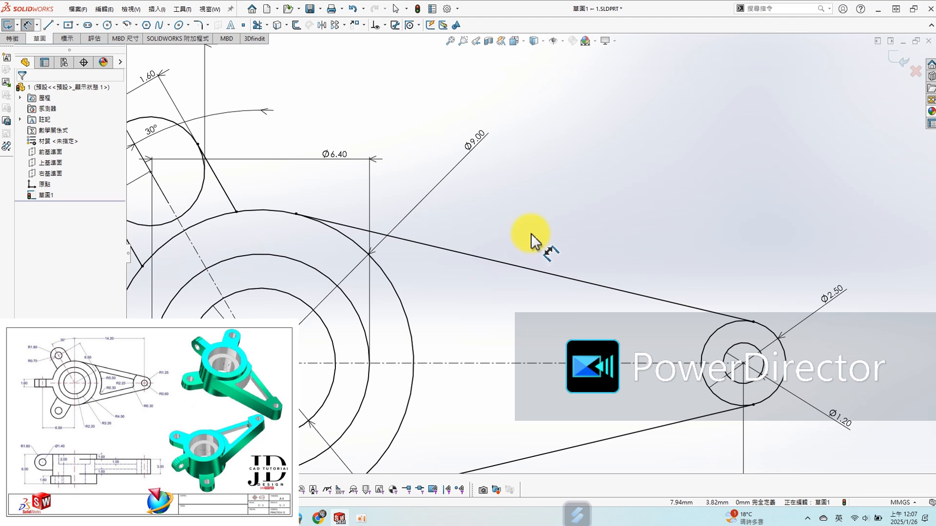
pyautogui.scroll(1, 546, 244)
pyautogui.press('s')
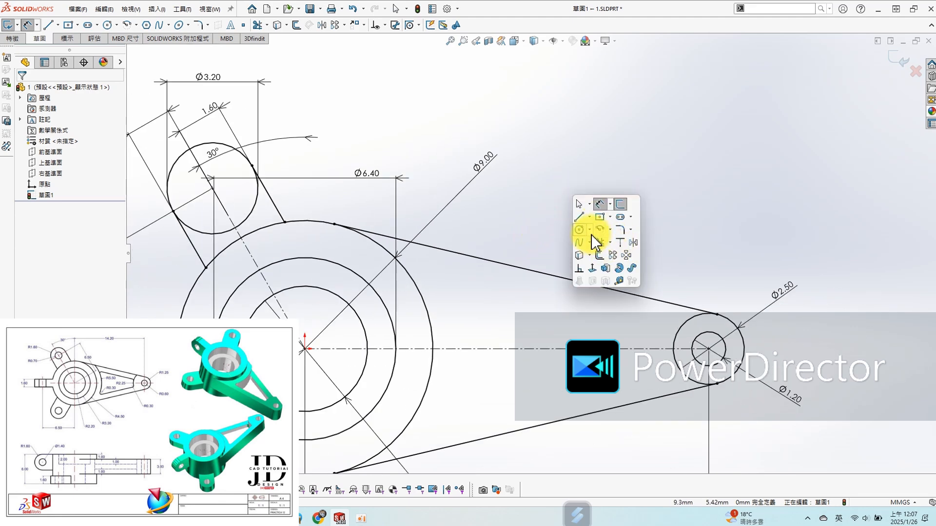
pyautogui.click(603, 233)
pyautogui.click(305, 349)
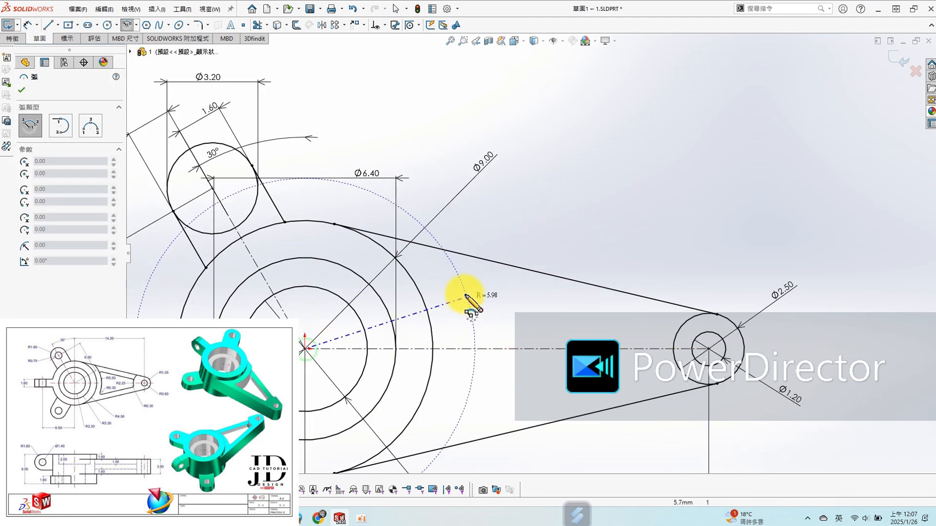
pyautogui.click(457, 287)
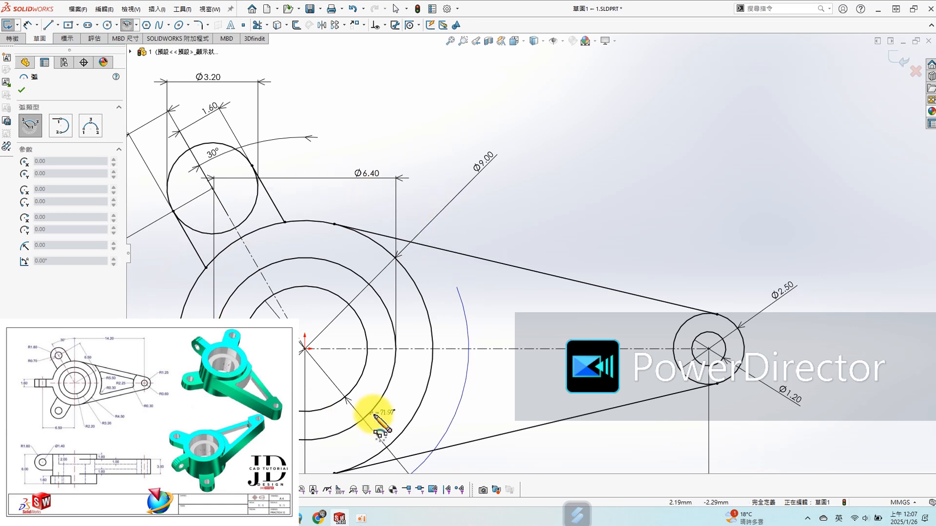
pyautogui.click(433, 393)
pyautogui.press('Escape')
# - Dimension the radius of the new arc inside the arm as 5.5 mm
pyautogui.press('s')
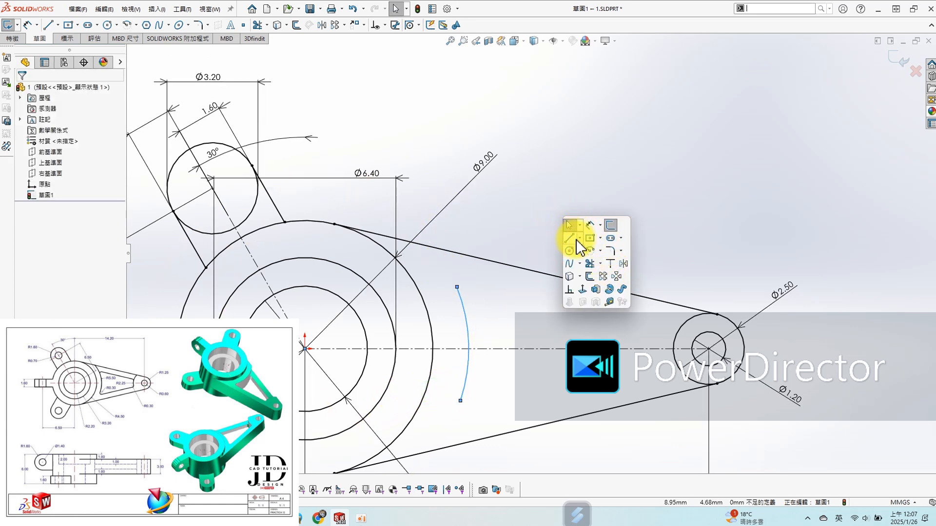
pyautogui.click(591, 226)
pyautogui.click(467, 319)
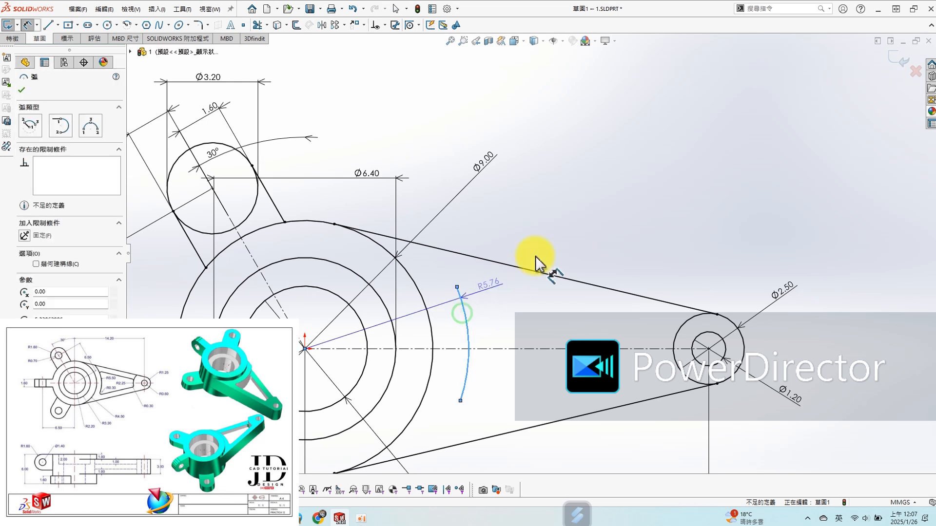
pyautogui.click(590, 226)
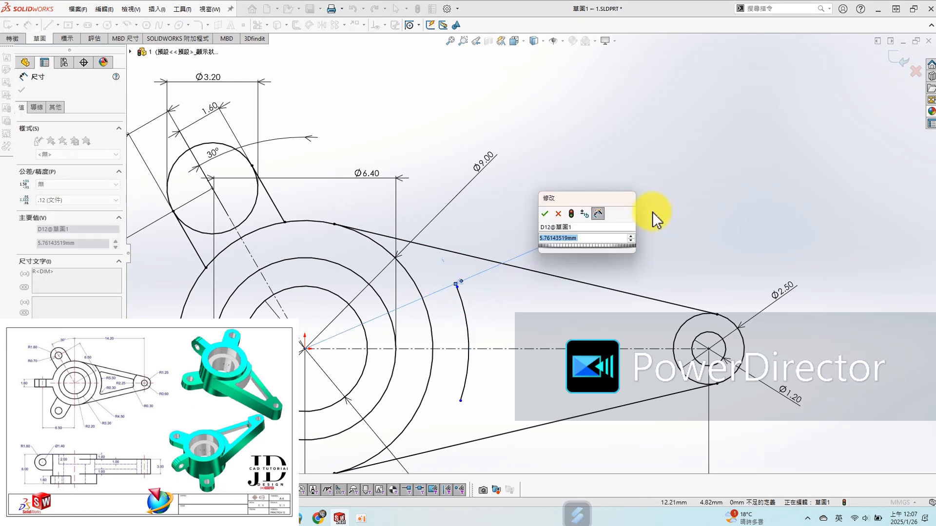
pyautogui.write('2.5')
pyautogui.press('Return')
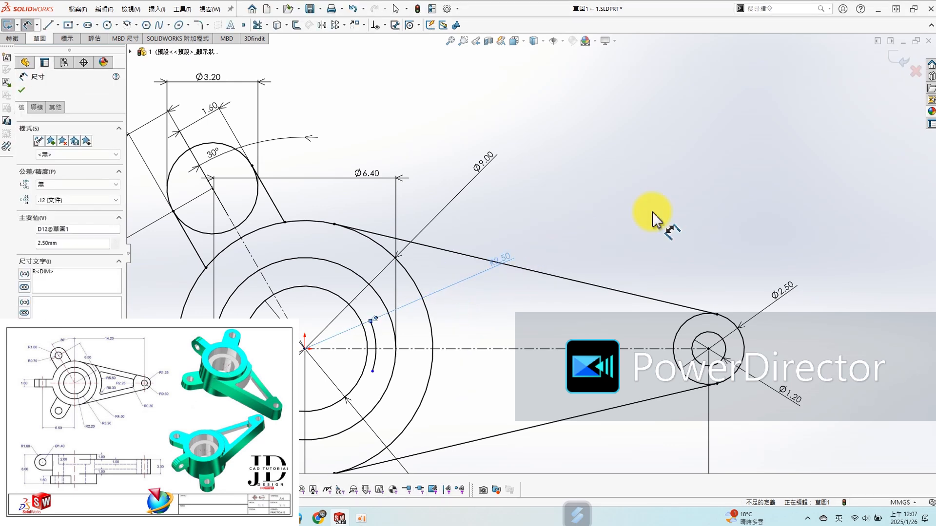
pyautogui.doubleClick(511, 265)
pyautogui.write('5.5')
pyautogui.press('Return')
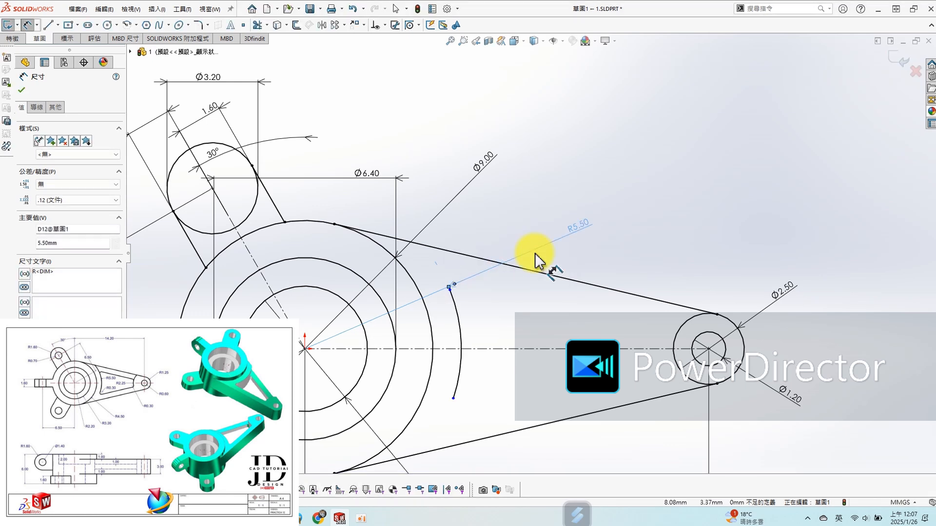
pyautogui.click(655, 243)
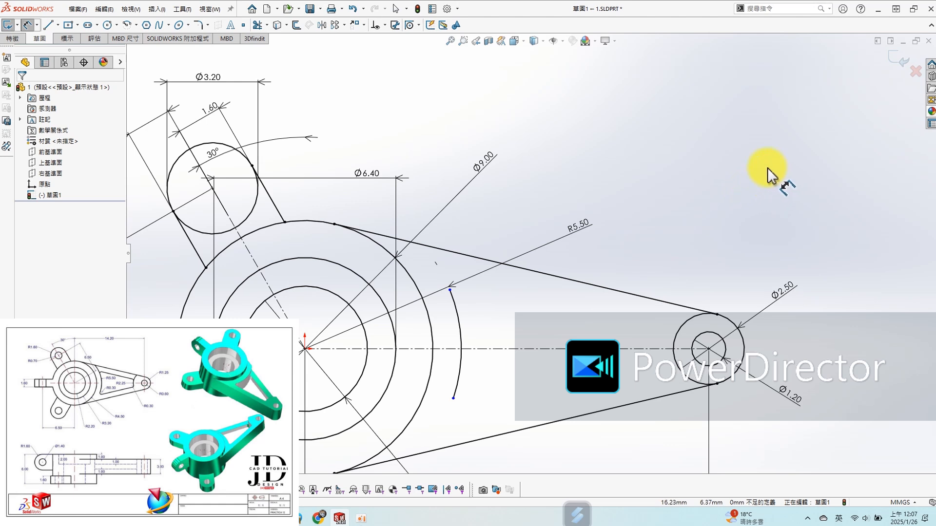
# - Offset the arm's upper tangent line 1 mm inward, in one direction only
pyautogui.press('s')
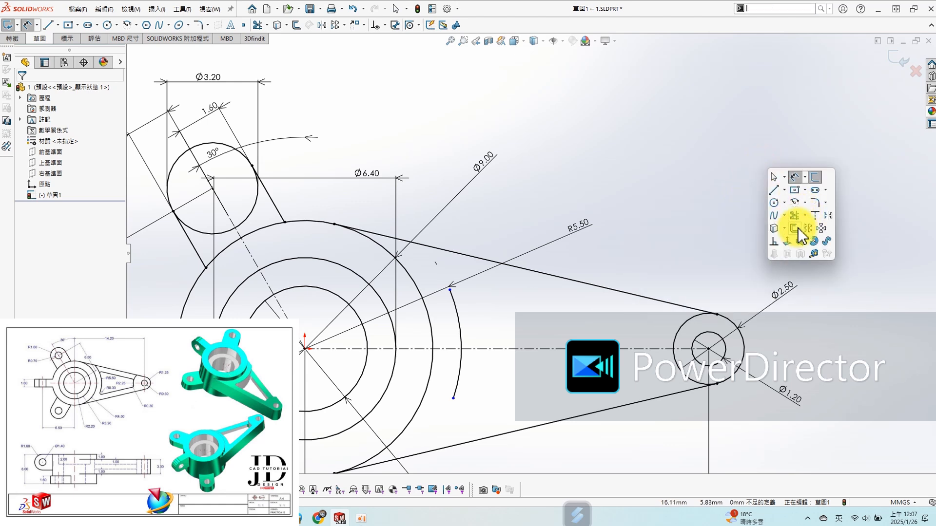
pyautogui.click(815, 177)
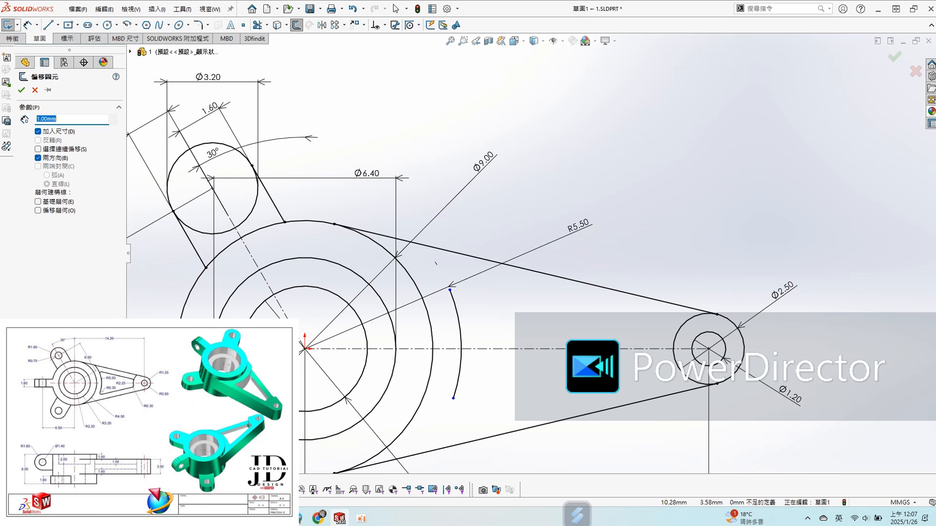
pyautogui.click(603, 287)
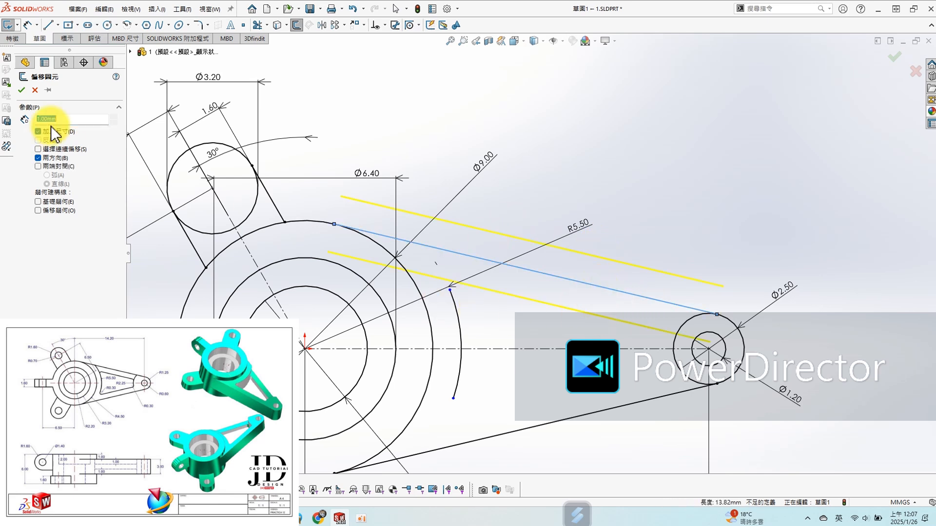
pyautogui.click(38, 158)
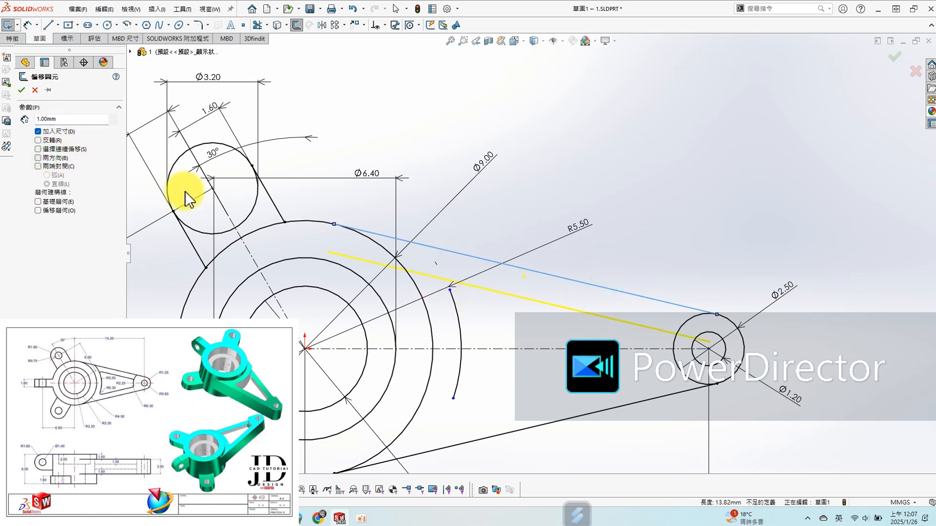
pyautogui.click(20, 89)
# - Offset the arm's lower tangent line 1 mm inward toward the centreline
pyautogui.click(527, 430)
pyautogui.click(519, 408)
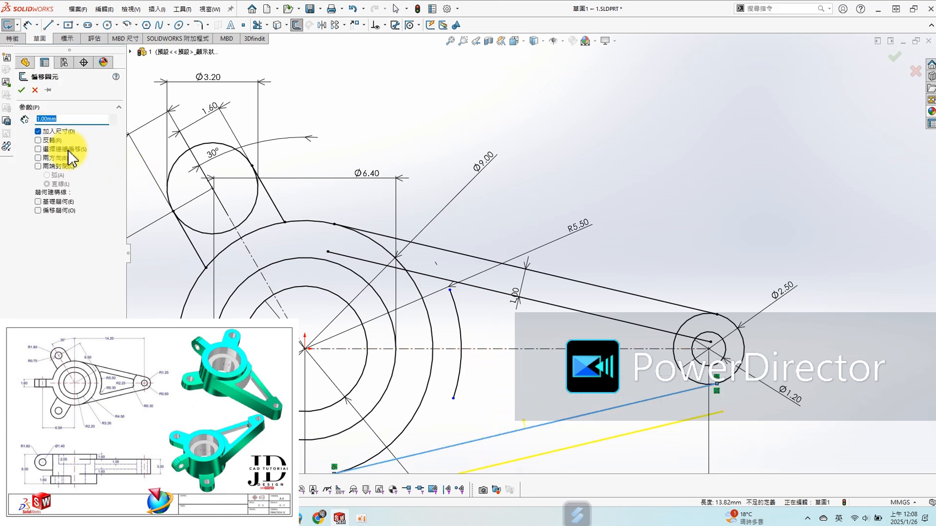
pyautogui.click(21, 90)
pyautogui.click(610, 167)
pyautogui.press('s')
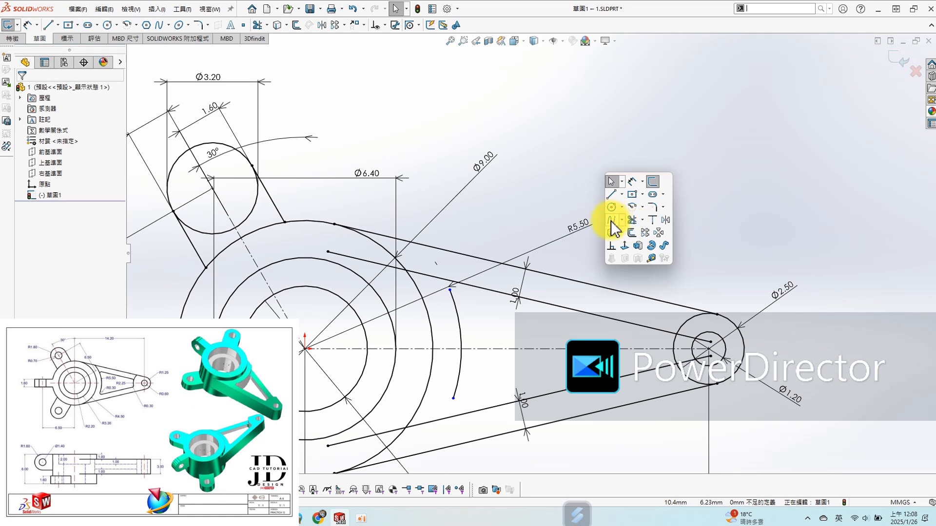
pyautogui.click(628, 235)
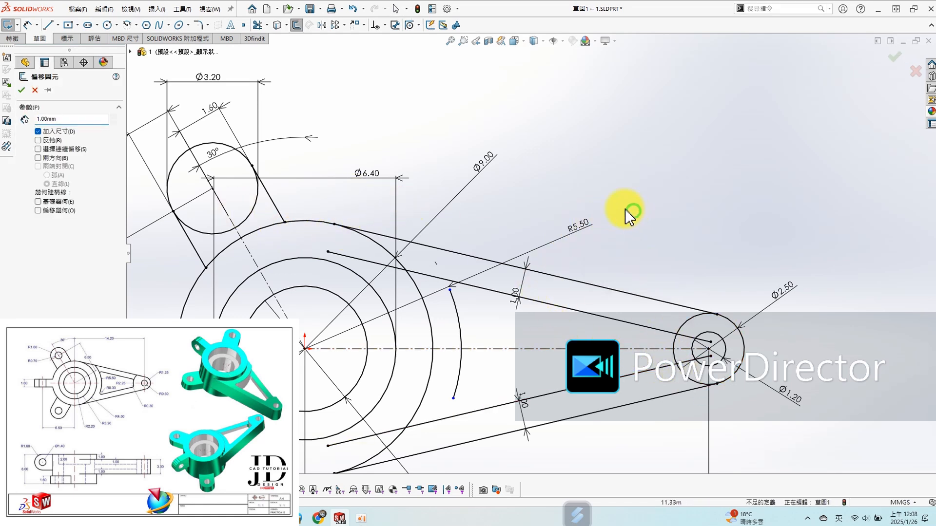
pyautogui.press('Escape')
# - Add 0.3 mm sketch fillets where the 5.5 mm radius arc meets the upper and lower offset lines
pyautogui.press('s')
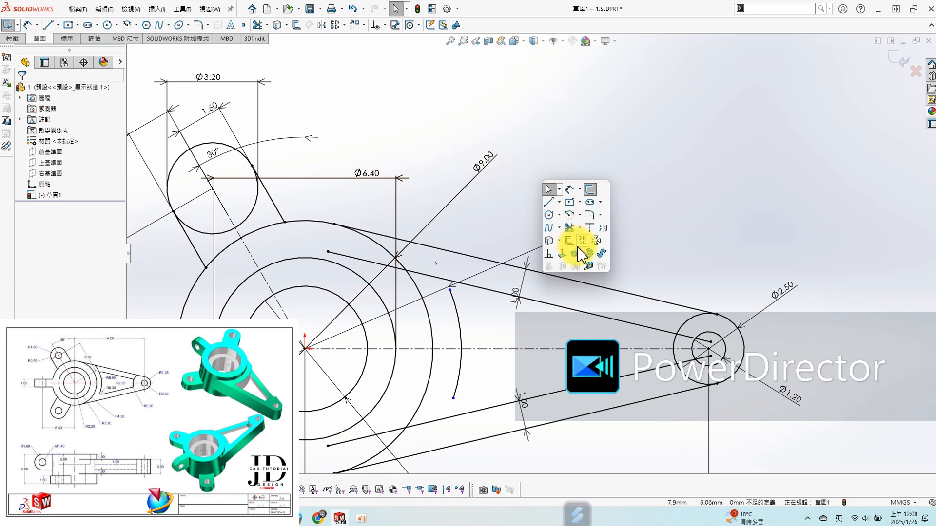
pyautogui.click(591, 218)
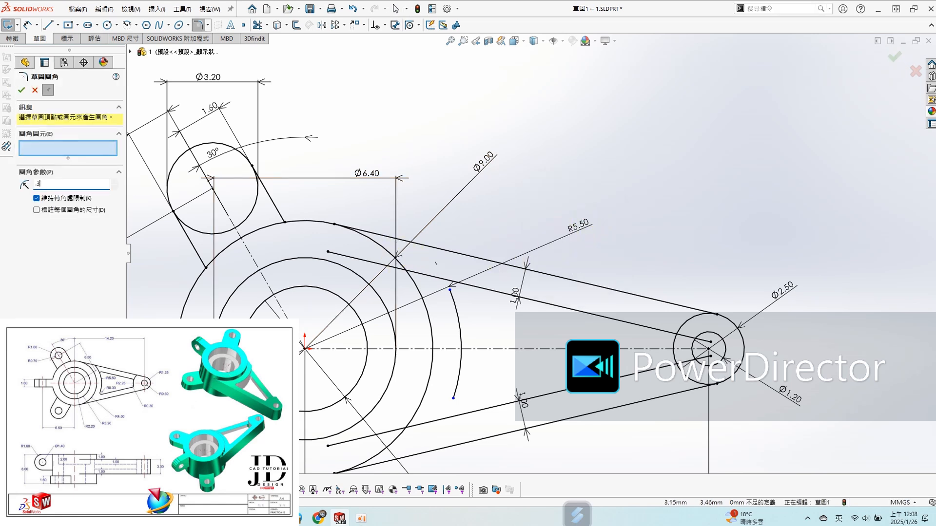
pyautogui.click(573, 310)
pyautogui.click(464, 339)
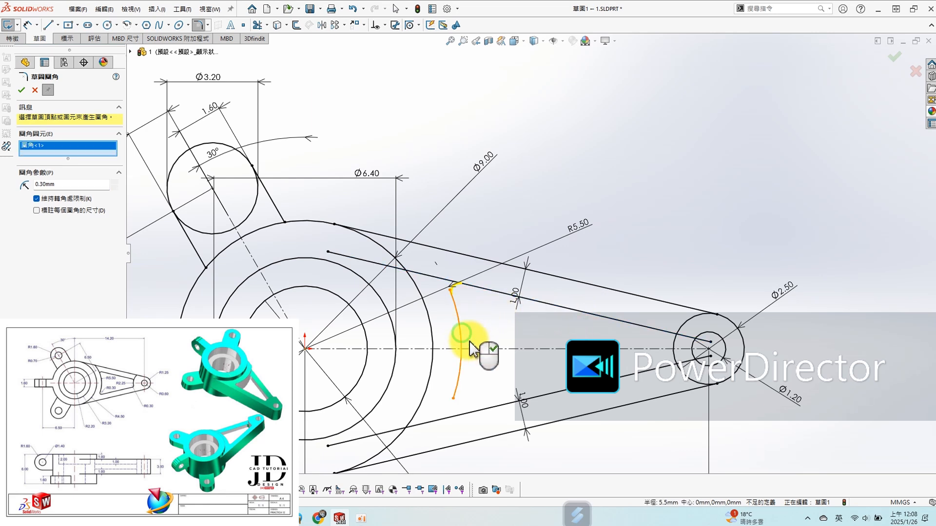
pyautogui.click(21, 89)
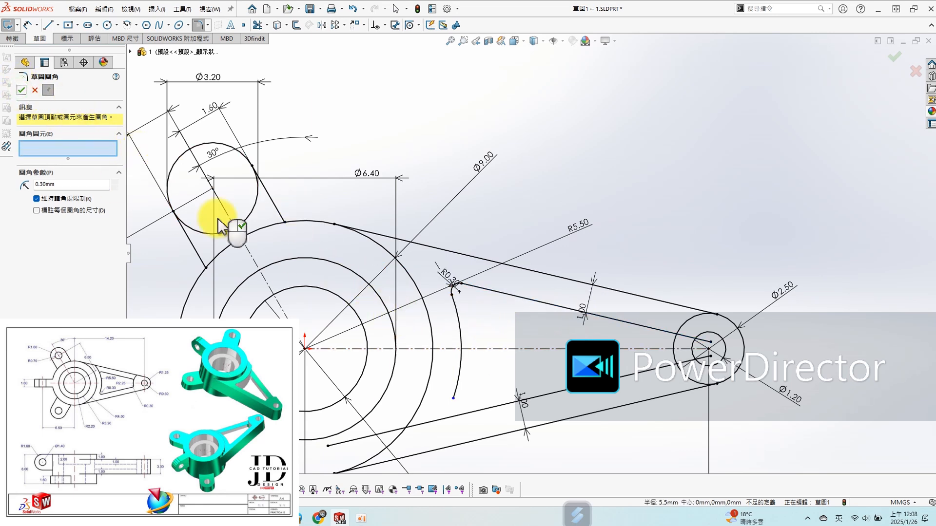
pyautogui.click(560, 397)
pyautogui.click(460, 361)
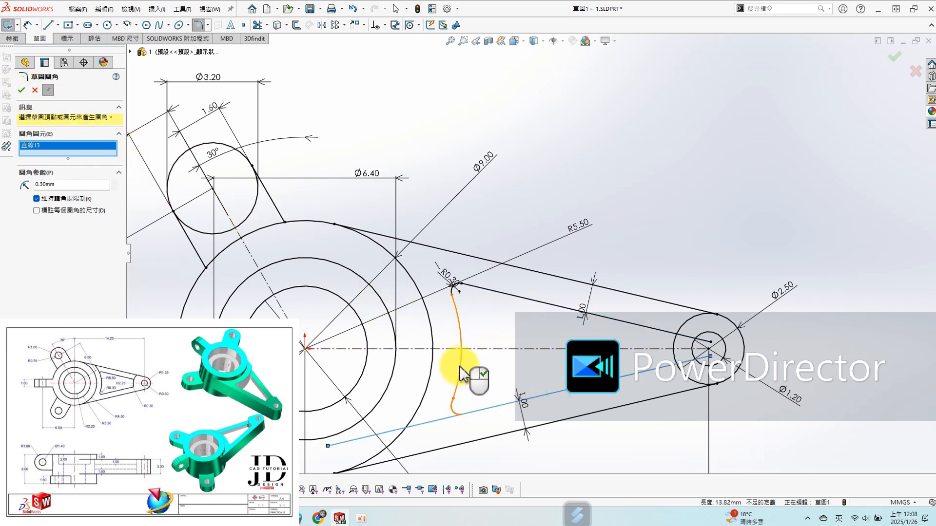
pyautogui.click(21, 90)
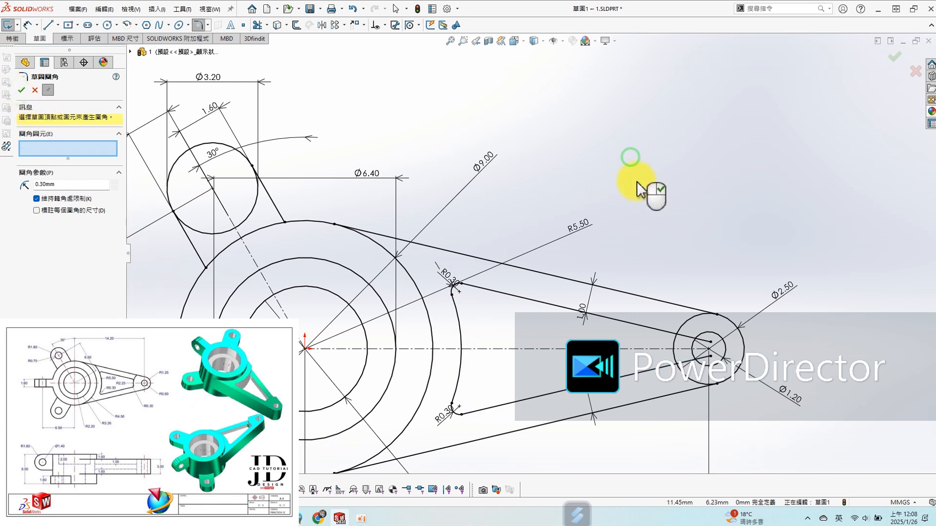
# - Offset the 2.5 mm circle at the arm's end outward by 1 mm
pyautogui.scroll(-2, 685, 299)
pyautogui.press('s')
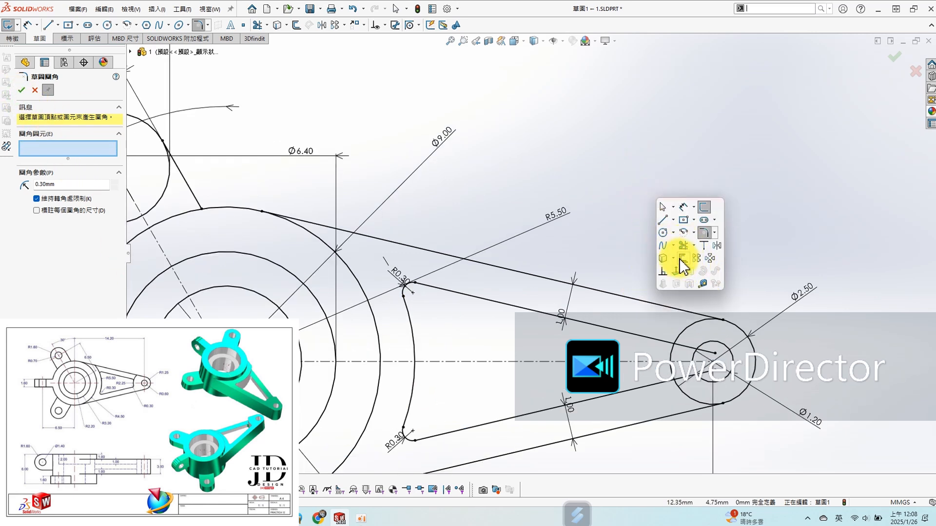
pyautogui.click(682, 258)
pyautogui.click(686, 393)
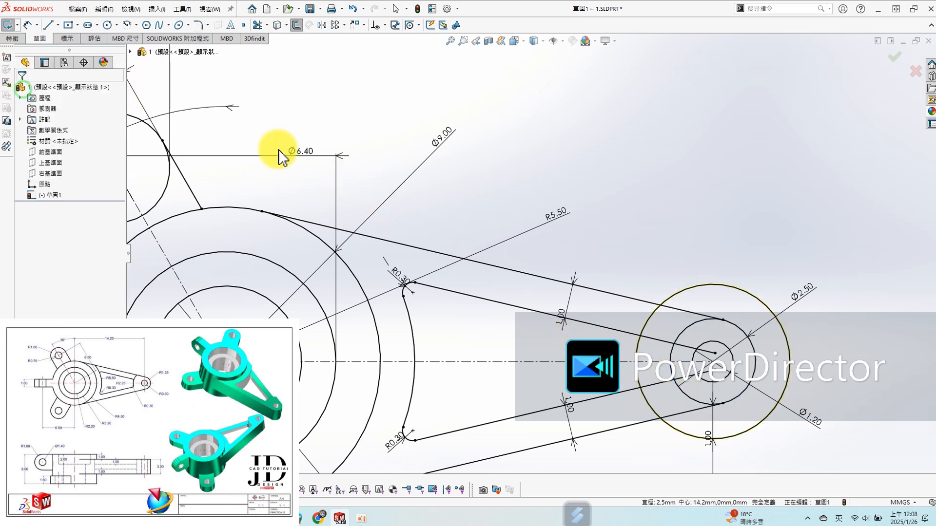
# - Trim the offset circle, keeping only its hub-side arc between the arm's outer tangent lines
pyautogui.press('s')
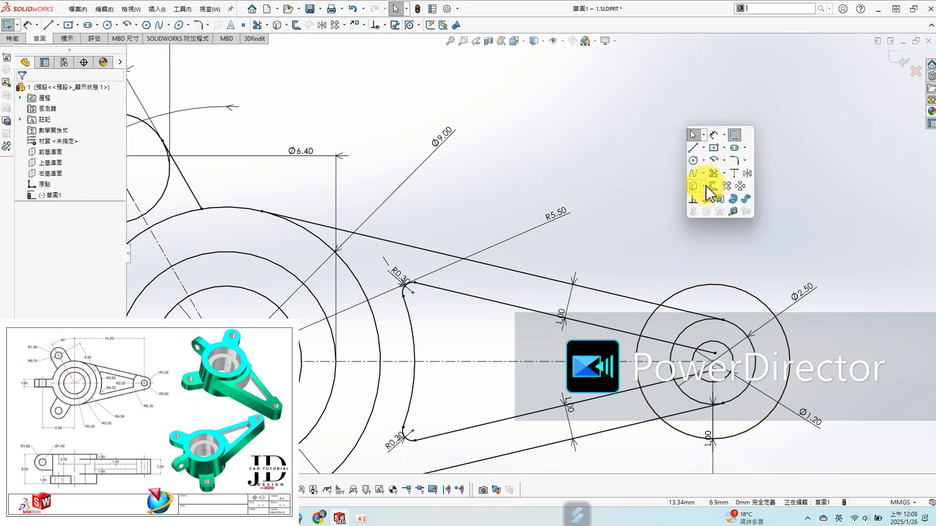
pyautogui.click(715, 182)
pyautogui.moveTo(709, 286); pyautogui.dragTo(708, 292)
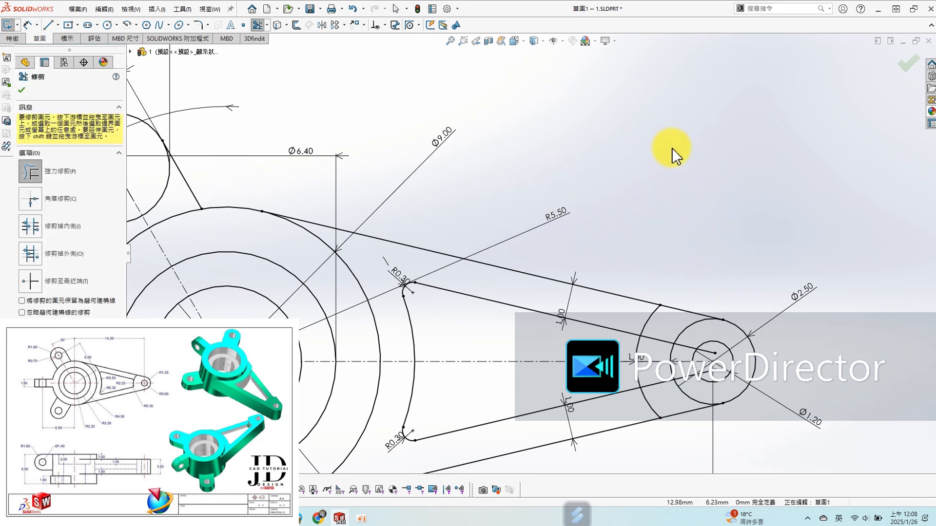
# - Add a 0.3 mm sketch fillet where the arm pocket's end arc meets the lower offset line
pyautogui.press('s')
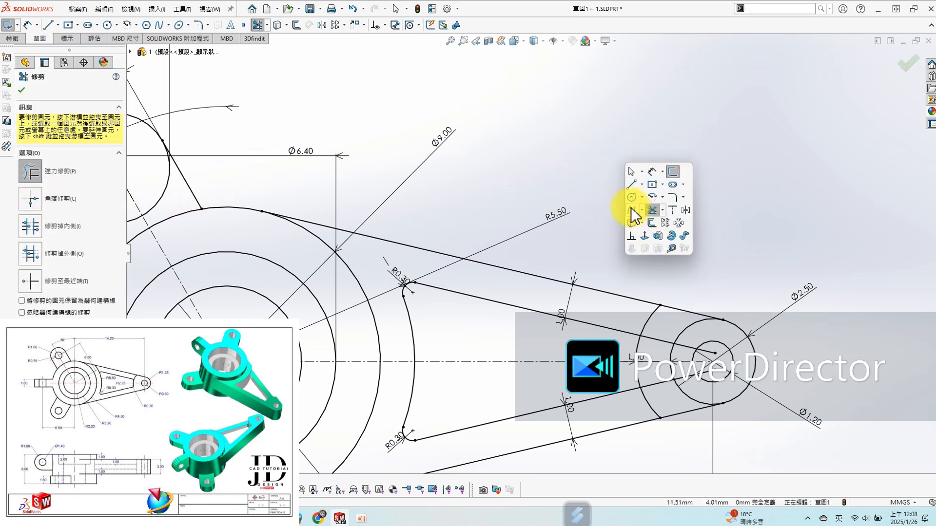
pyautogui.click(672, 197)
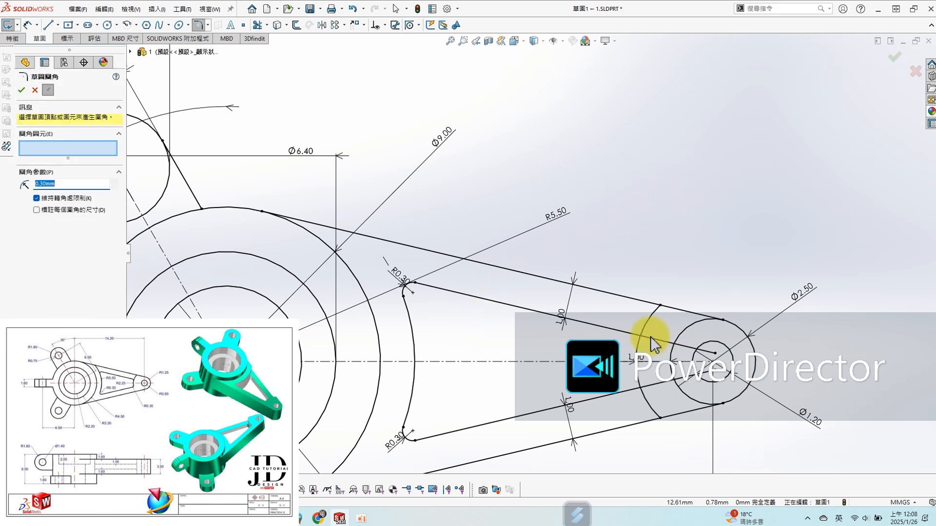
pyautogui.click(618, 397)
pyautogui.click(636, 387)
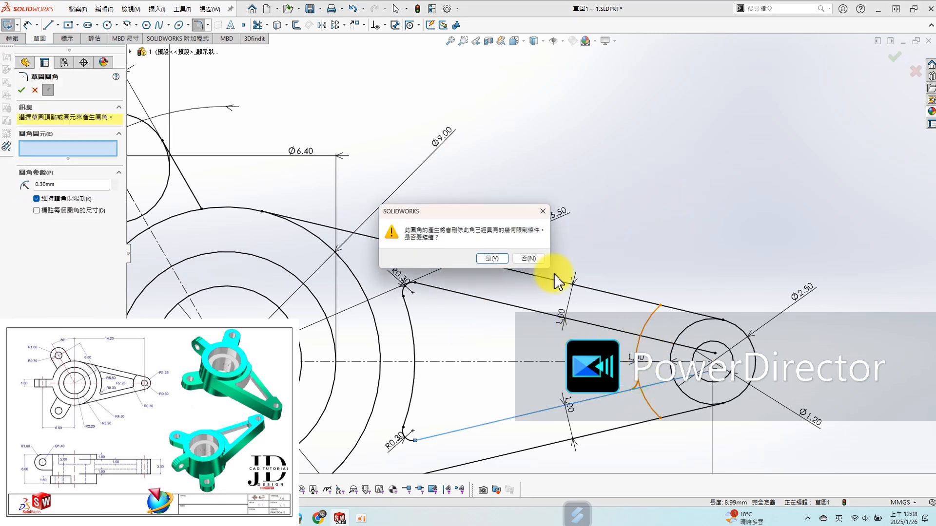
pyautogui.click(492, 258)
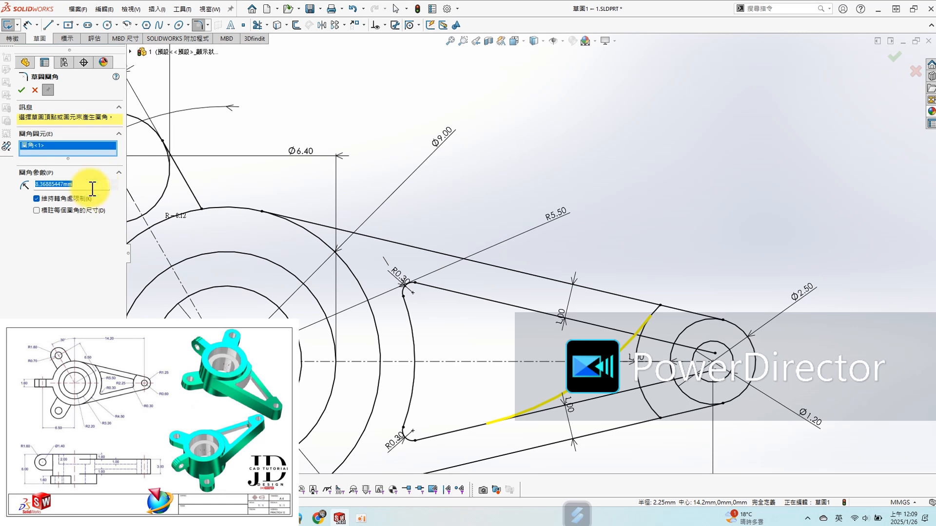
pyautogui.write('.30mm')
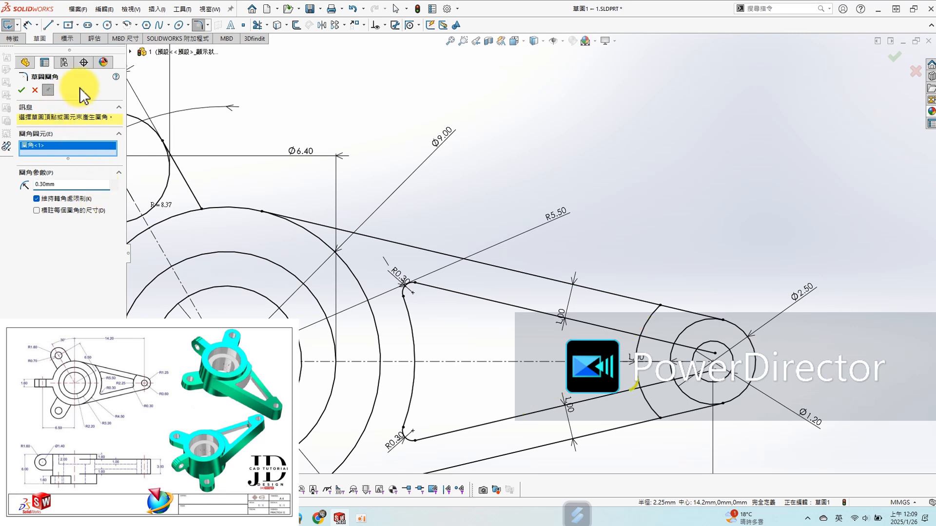
pyautogui.click(22, 90)
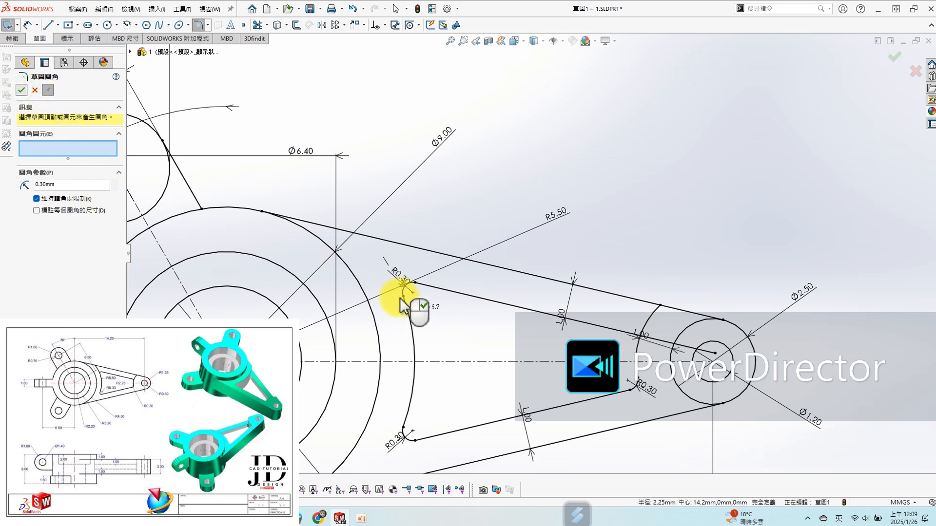
# - Add a 0.3 mm sketch fillet between the pocket's end arc and the upper offset line, and close the base sketch
pyautogui.click(597, 327)
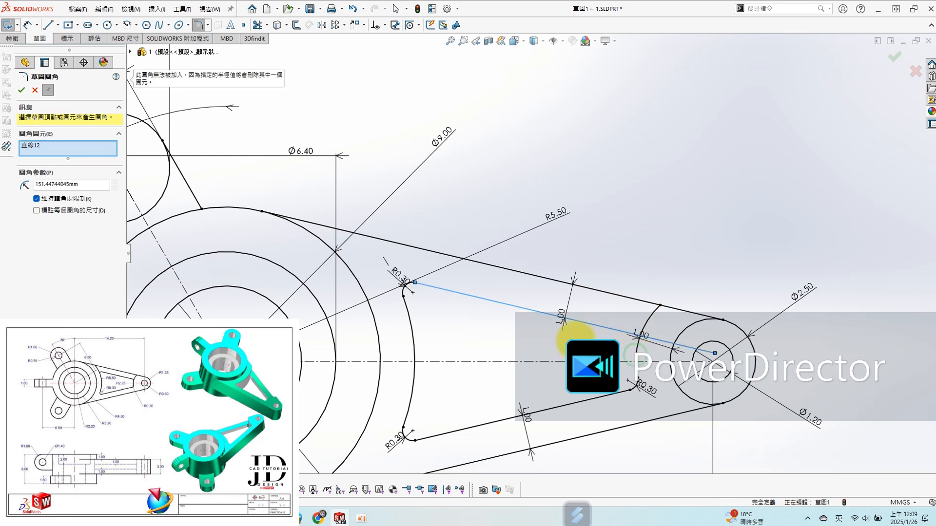
pyautogui.press('Escape')
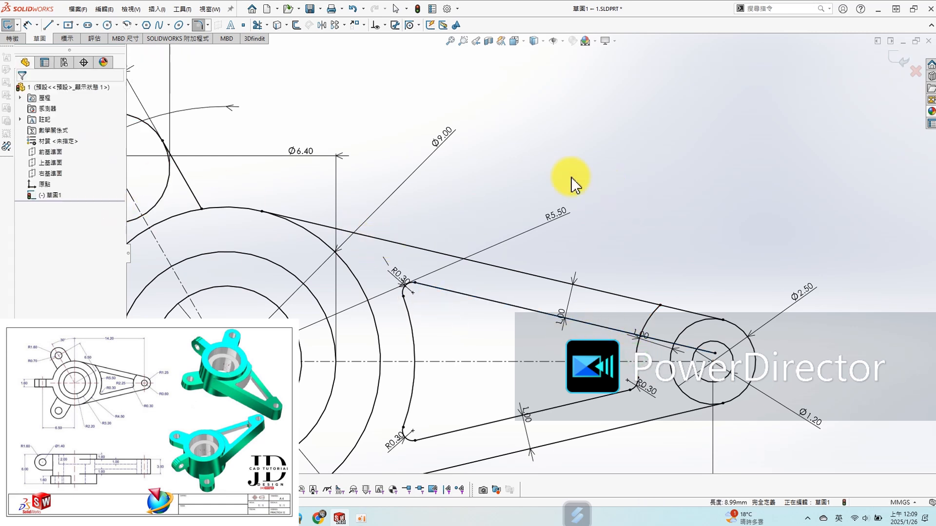
pyautogui.press('s')
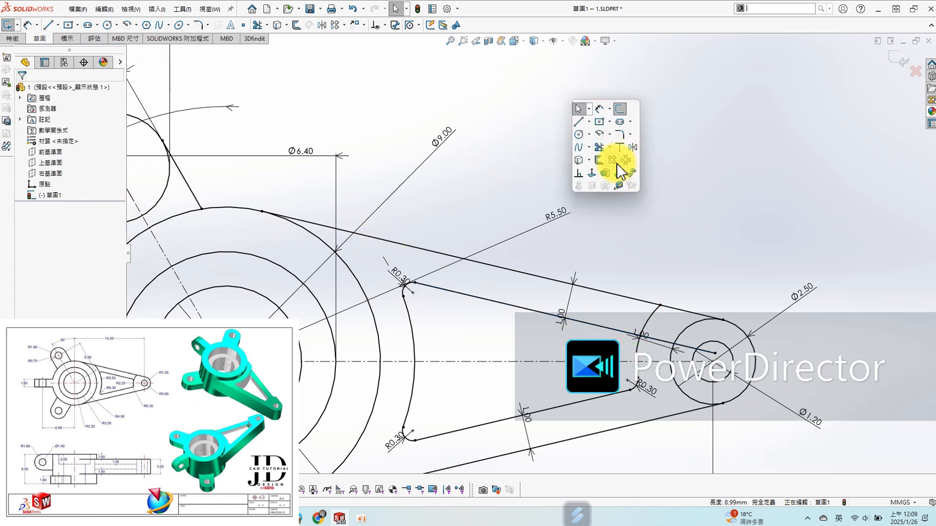
pyautogui.click(620, 135)
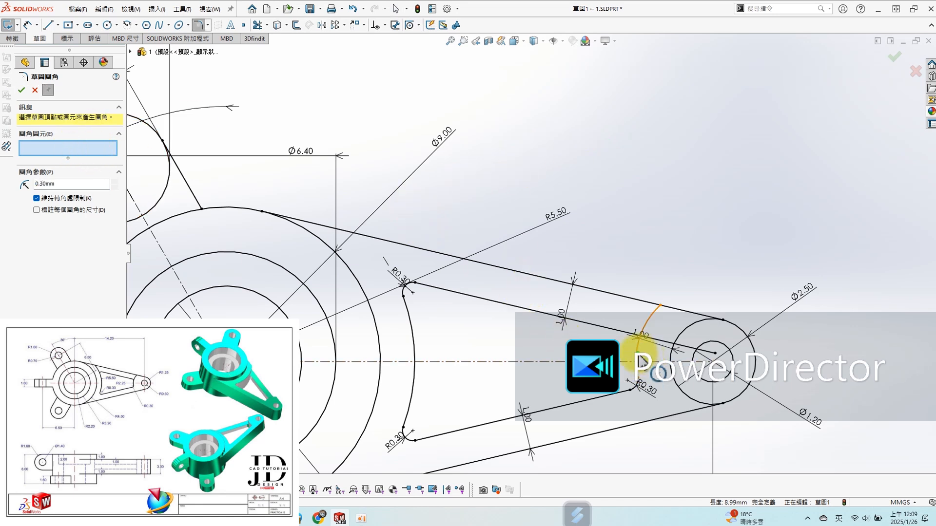
pyautogui.click(638, 353)
pyautogui.click(608, 333)
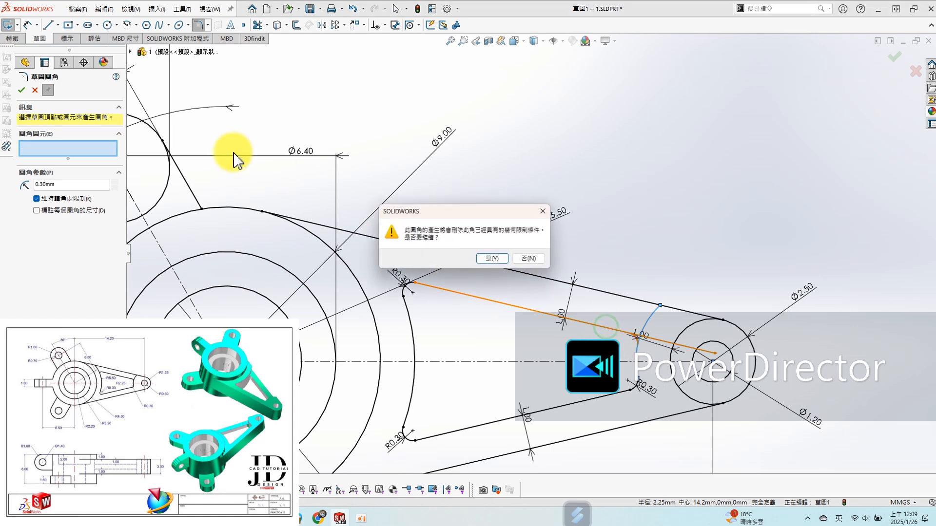
pyautogui.click(472, 258)
pyautogui.click(22, 90)
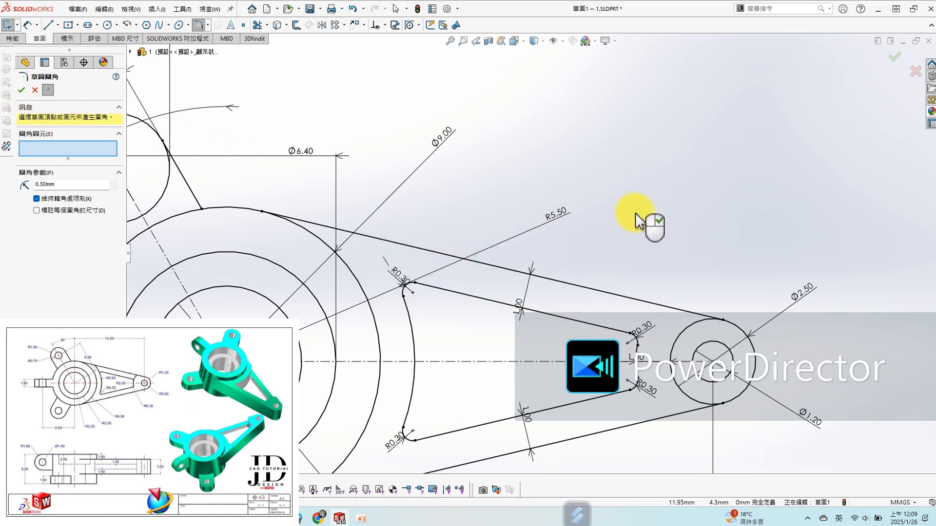
pyautogui.press('f')
pyautogui.click(21, 90)
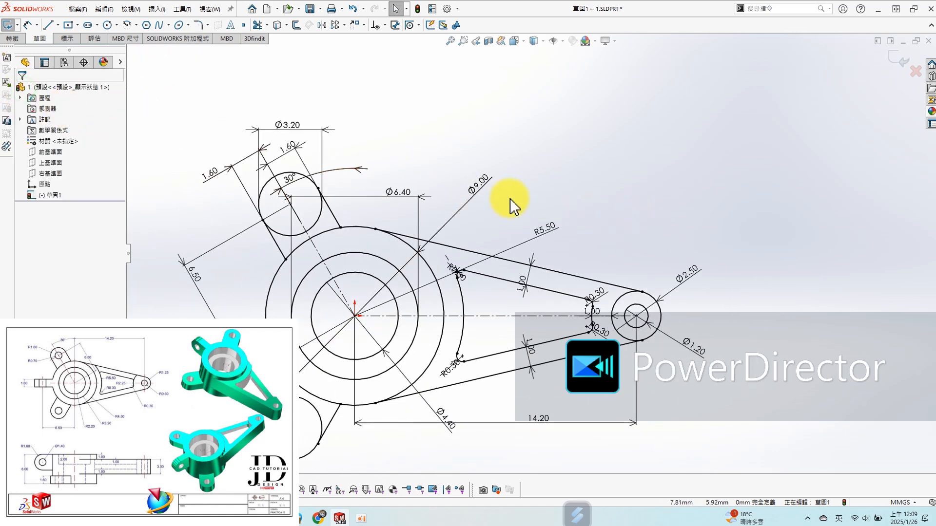
pyautogui.click(890, 56)
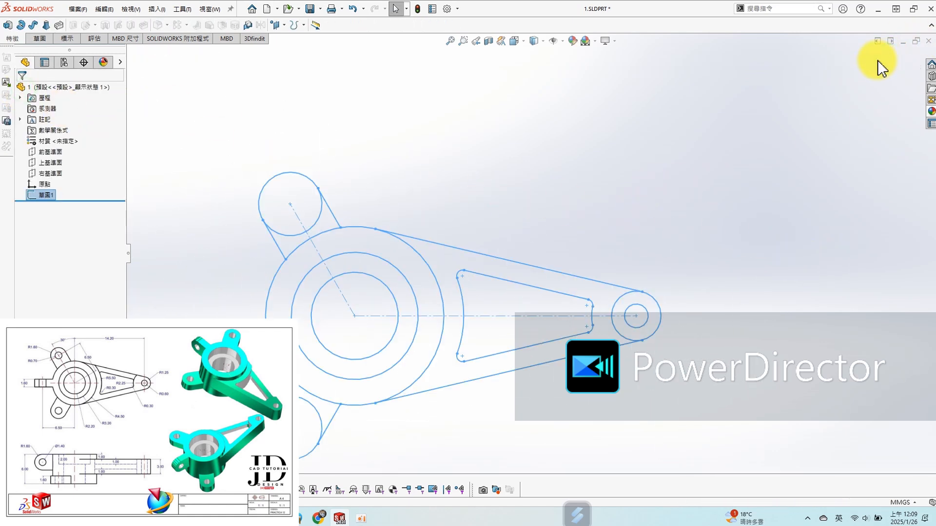
pyautogui.click(696, 145)
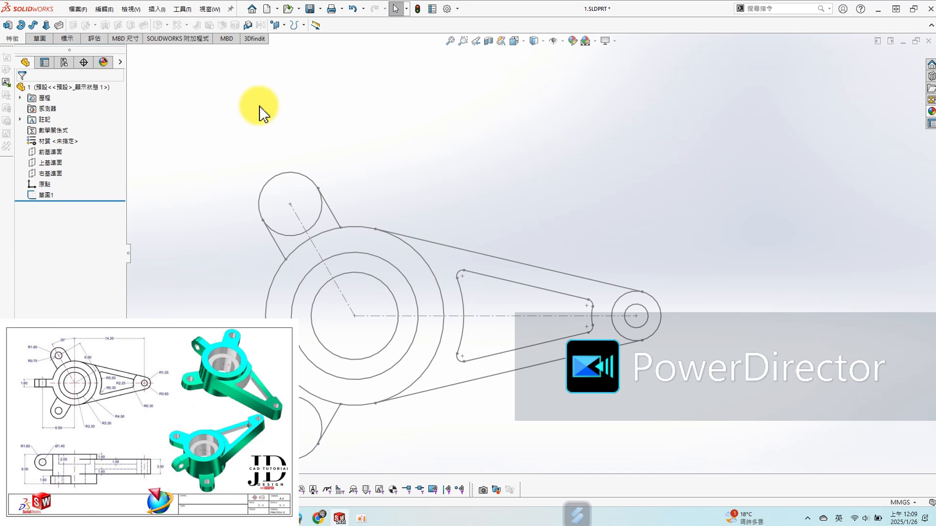
pyautogui.click(53, 152)
pyautogui.click(62, 141)
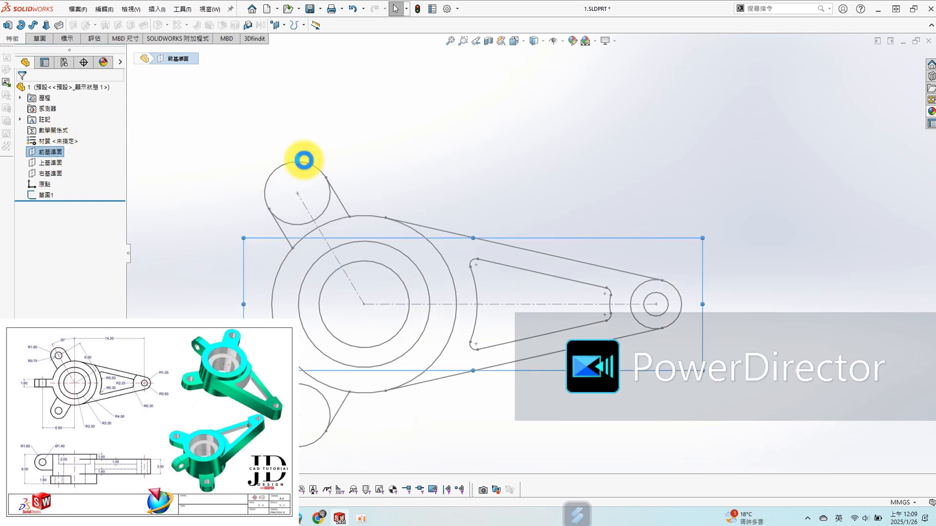
pyautogui.click(915, 73)
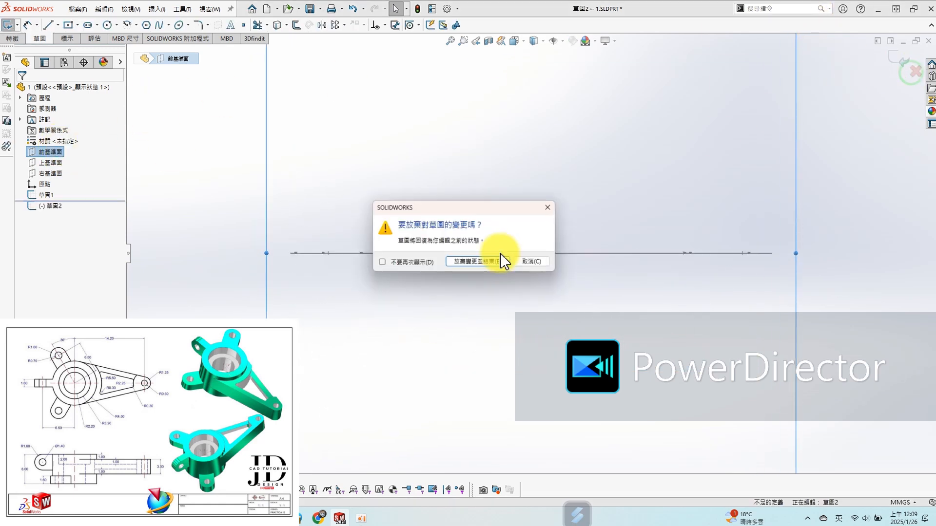
pyautogui.click(460, 259)
# - Open a sketch on the Top Plane and convert the arm's two outer tangent lines, its outer end circle and the hub's outer circle
pyautogui.click(53, 164)
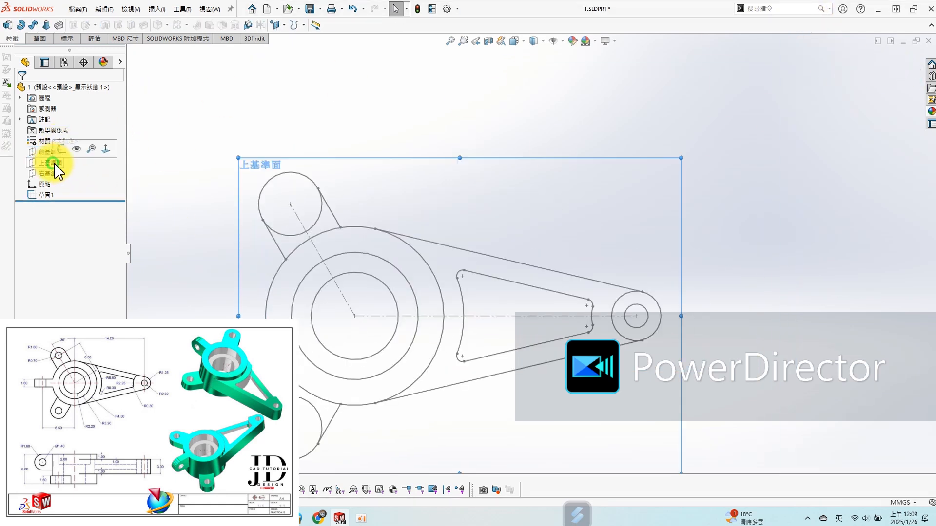
pyautogui.click(69, 151)
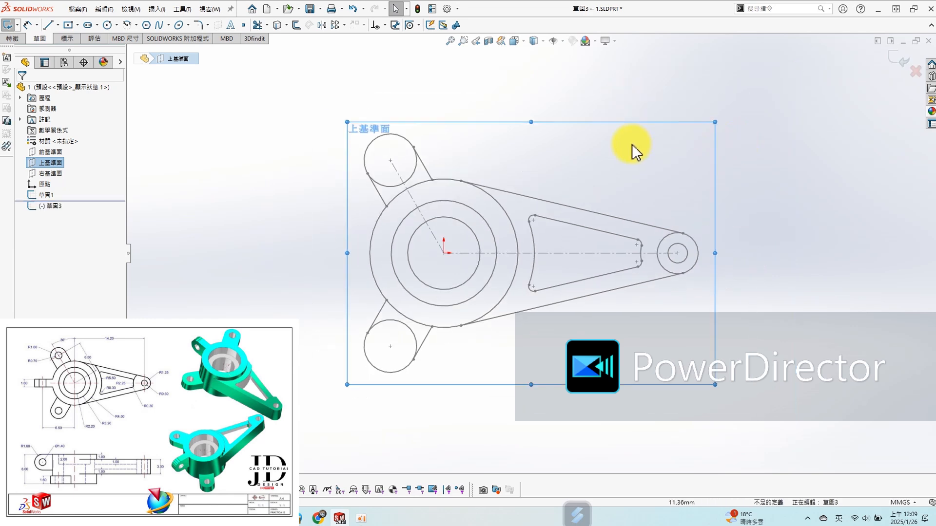
pyautogui.press('s')
pyautogui.click(651, 214)
pyautogui.click(535, 206)
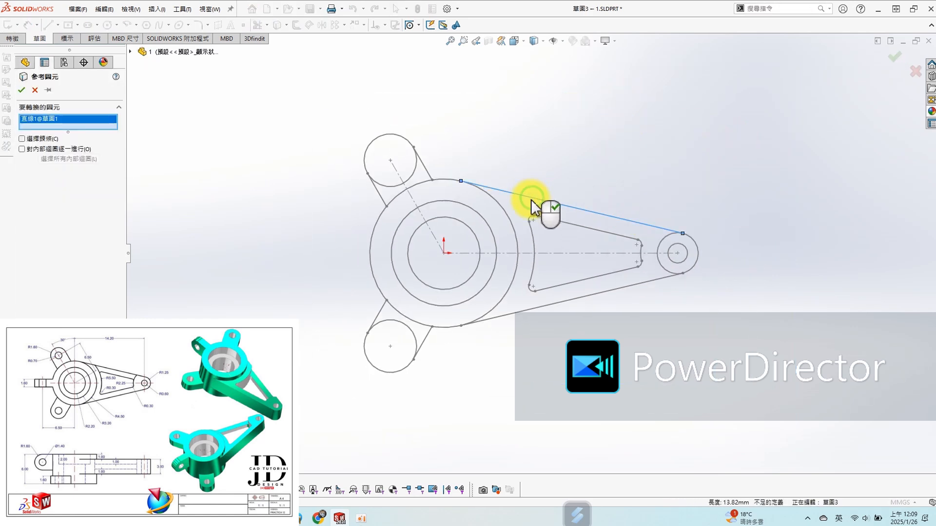
pyautogui.click(700, 252)
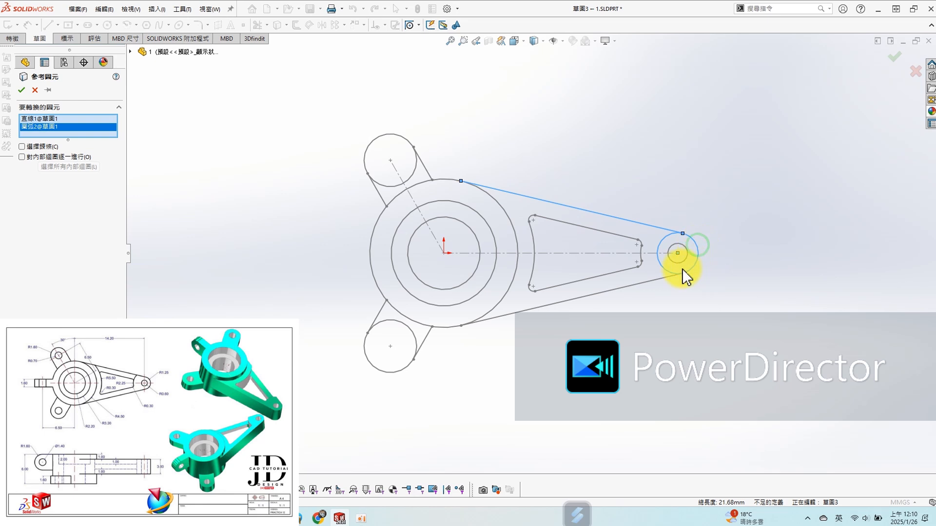
pyautogui.click(661, 283)
pyautogui.click(377, 289)
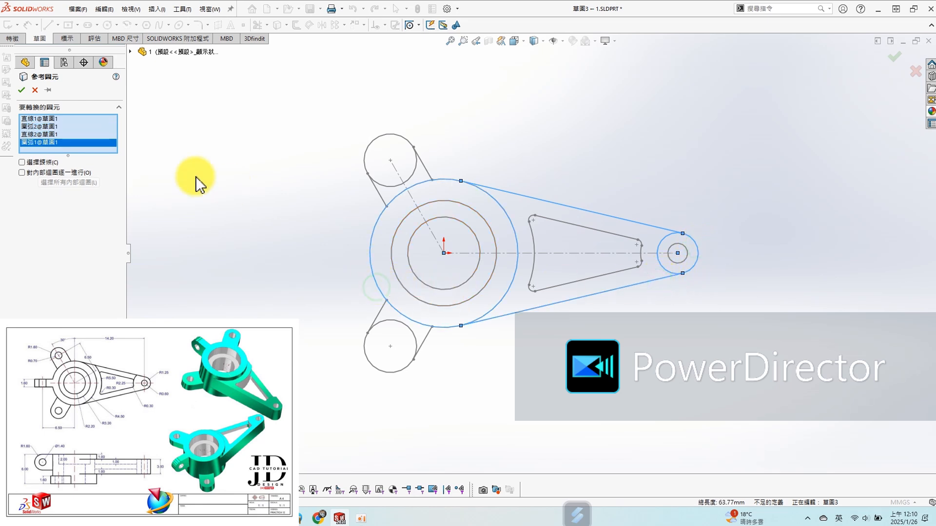
pyautogui.click(22, 90)
# - Extrude the hub, arm and arm-end regions 3 mm in total, symmetrically about the sketch plane
pyautogui.scroll(-2, 575, 139)
pyautogui.moveTo(570, 195); pyautogui.dragTo(533, 105, button='middle')
pyautogui.press('s')
pyautogui.click(502, 182)
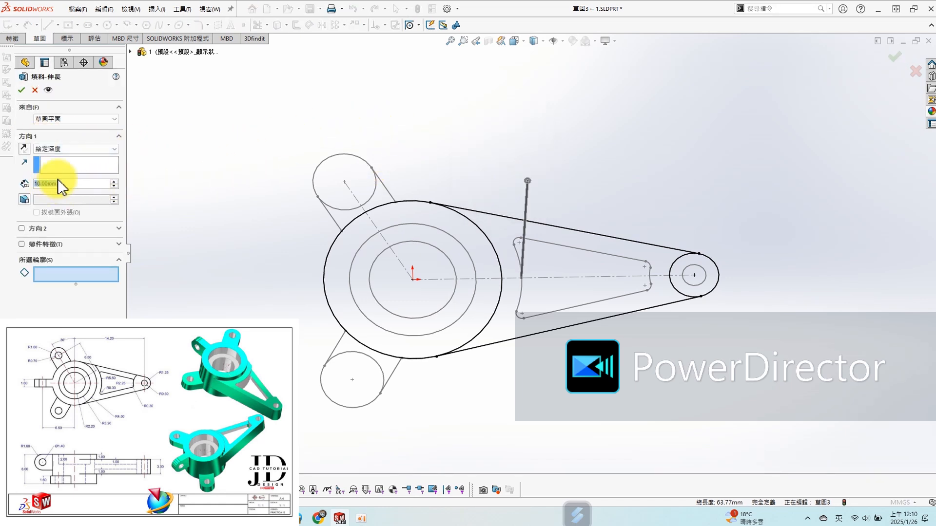
pyautogui.click(74, 150)
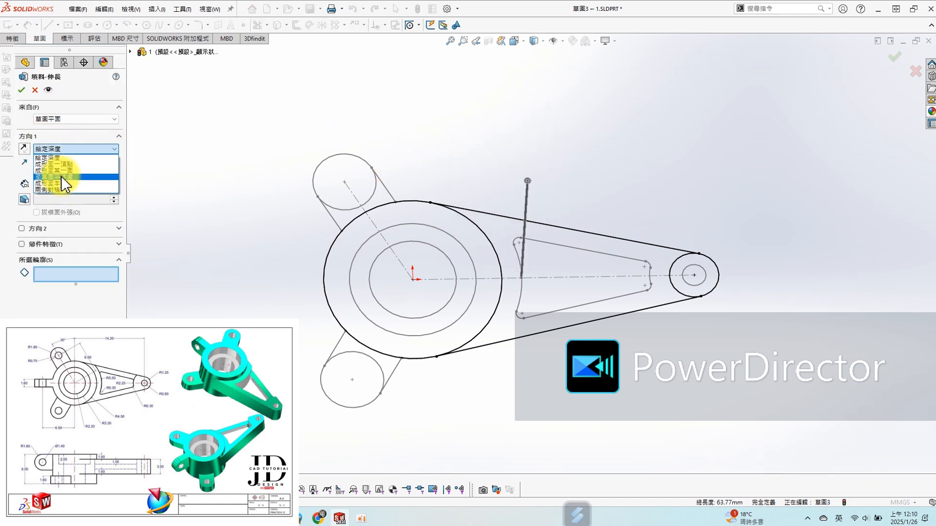
pyautogui.click(63, 190)
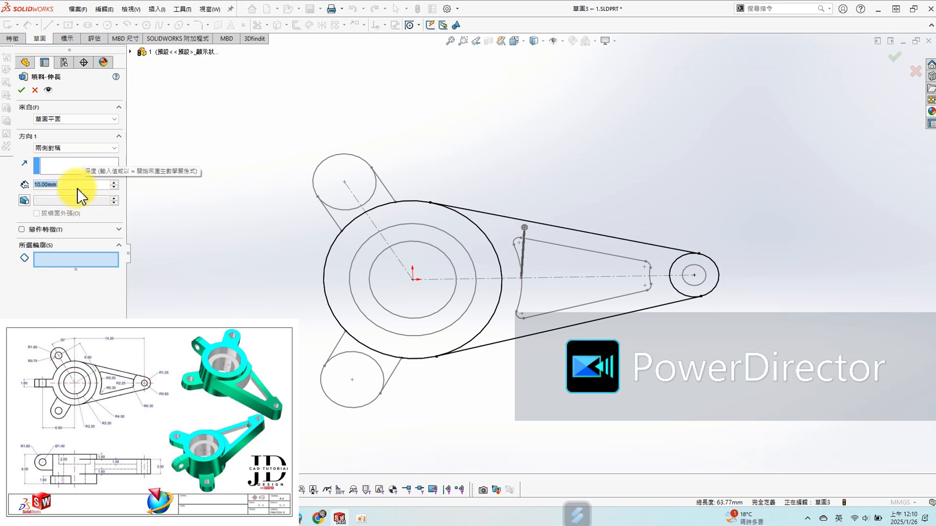
pyautogui.write('3')
pyautogui.press('Return')
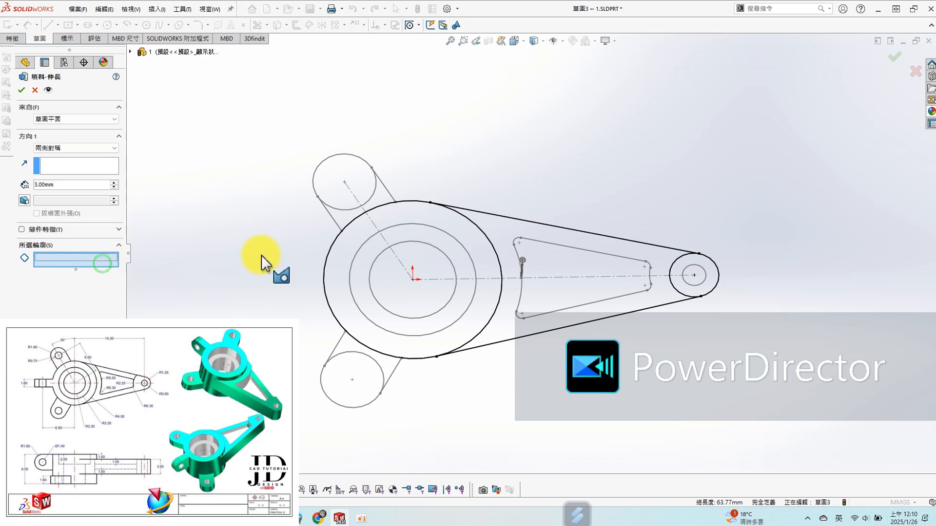
pyautogui.click(449, 230)
pyautogui.click(548, 226)
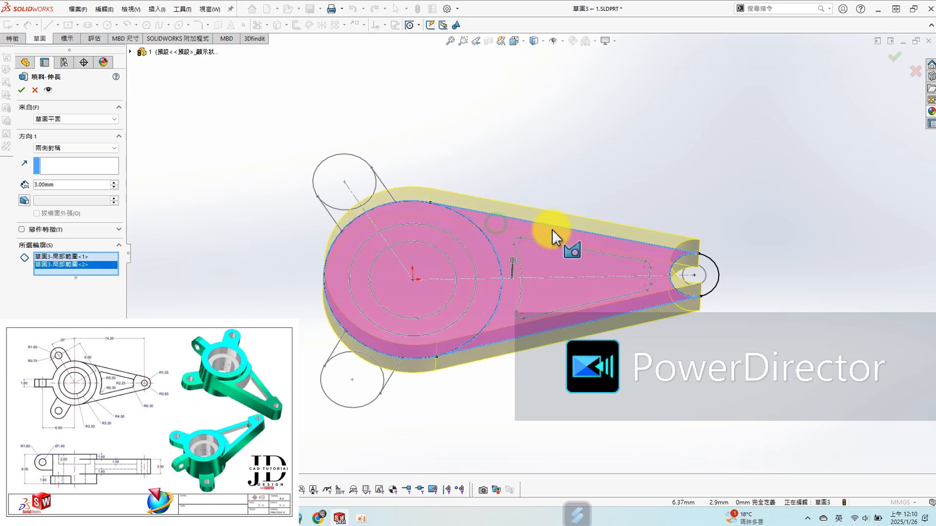
pyautogui.click(712, 272)
pyautogui.click(21, 89)
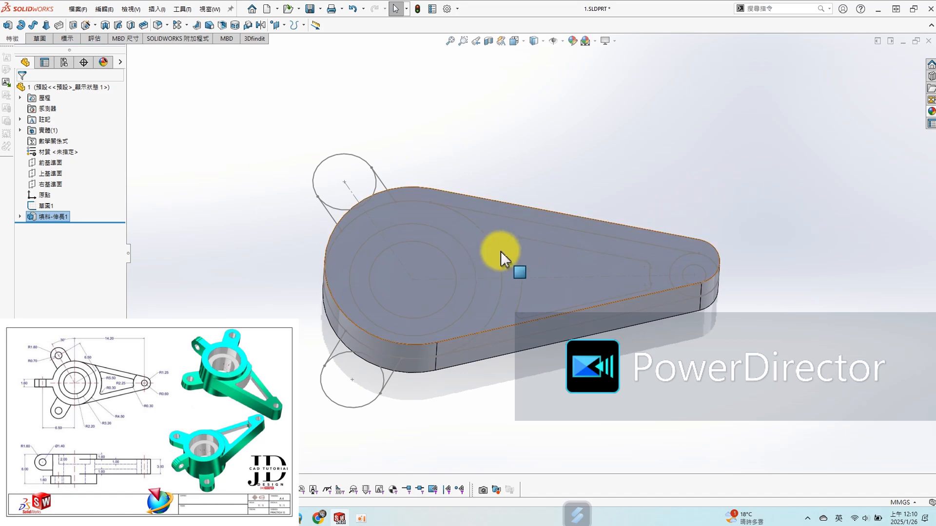
# - Open a sketch on the body's top face and convert the 9 mm hub circle into it
pyautogui.click(452, 215)
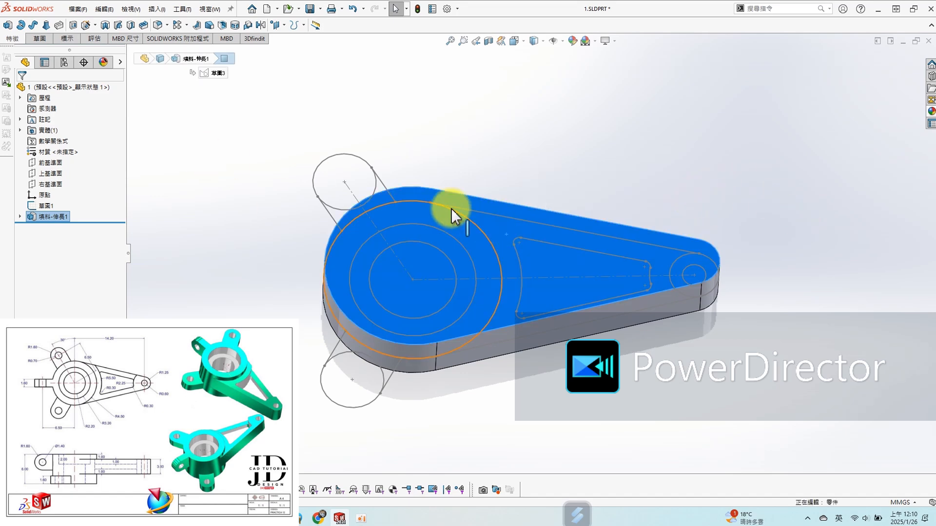
pyautogui.click(7, 27)
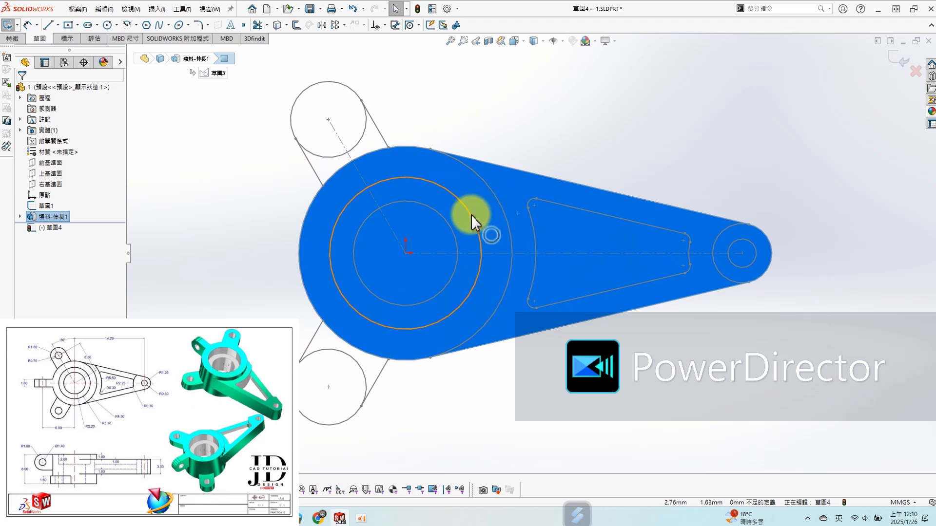
pyautogui.click(506, 211)
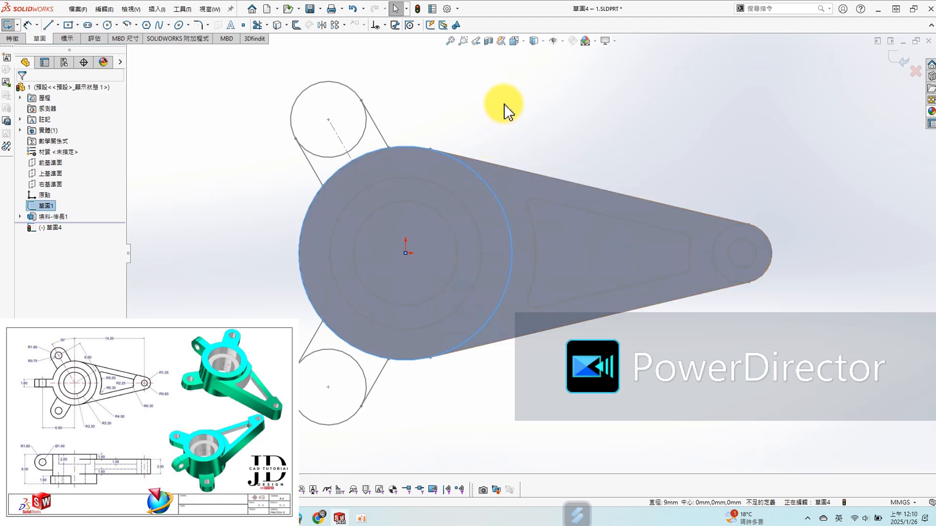
pyautogui.press('s')
pyautogui.click(513, 163)
# - Extrude the hub circle 6 mm downward, starting from a 1 mm offset above the sketch plane, merged with the body
pyautogui.moveTo(503, 381); pyautogui.dragTo(495, 300, button='middle')
pyautogui.press('s')
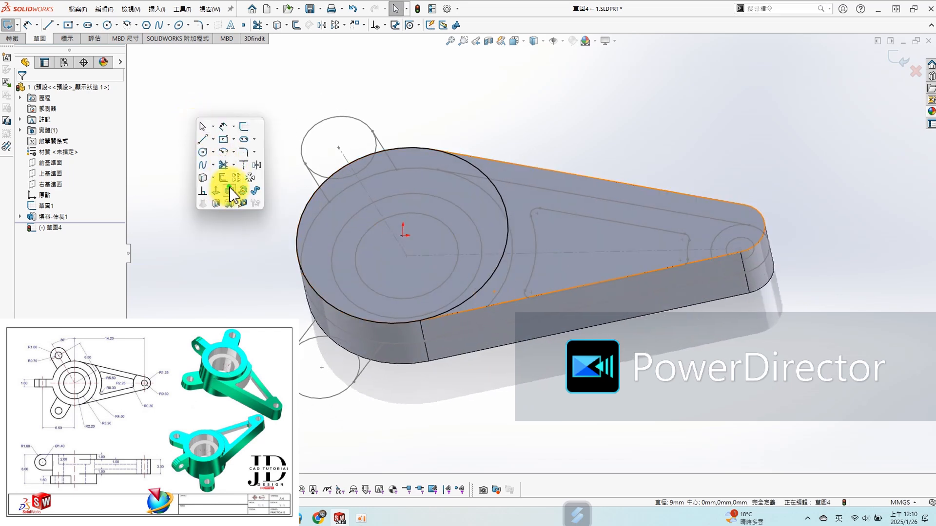
pyautogui.click(226, 147)
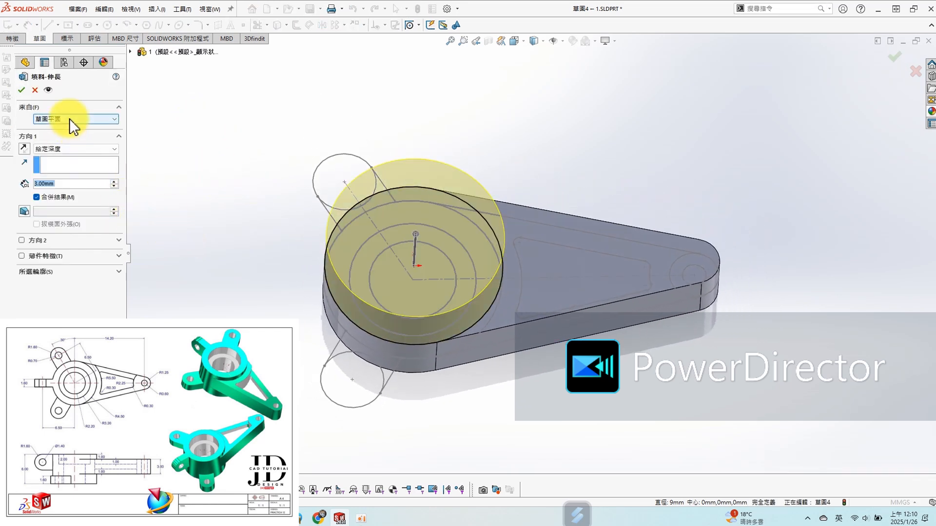
pyautogui.click(69, 118)
pyautogui.click(68, 147)
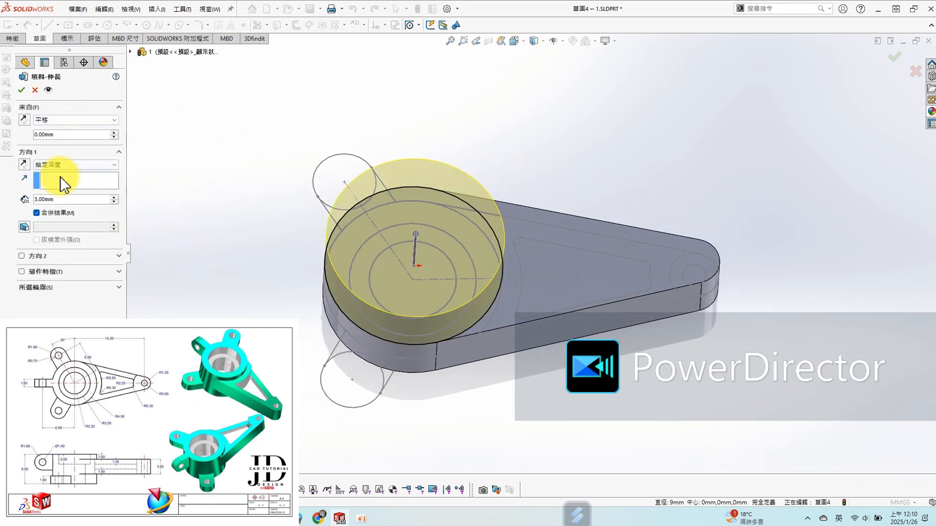
pyautogui.write('1')
pyautogui.press('Return')
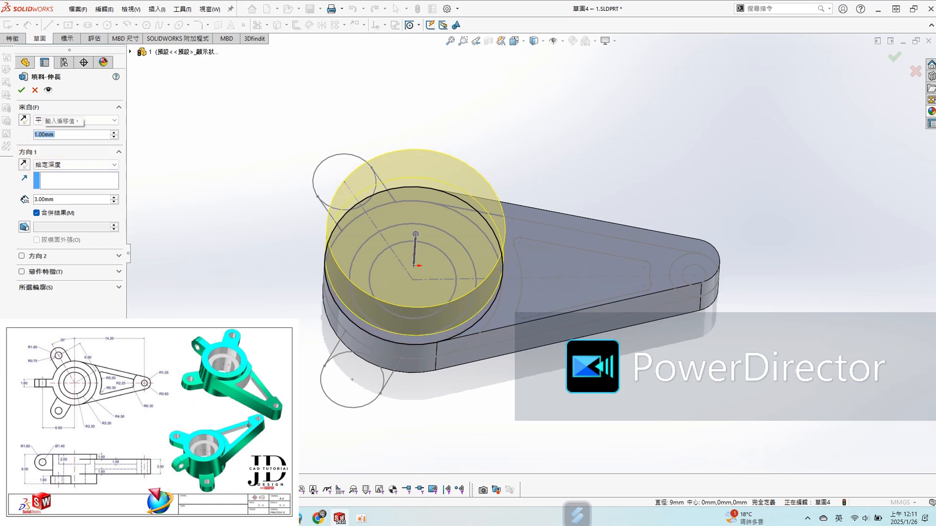
pyautogui.click(24, 165)
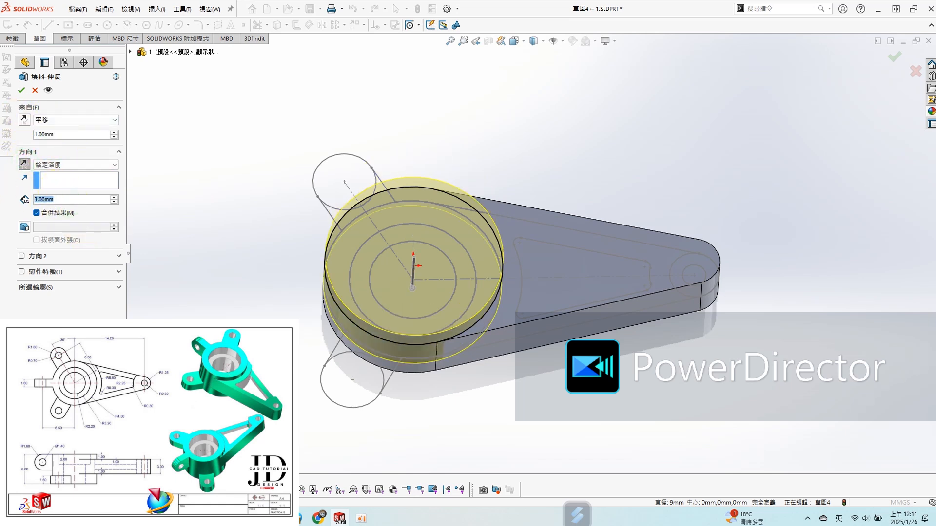
pyautogui.write('6')
pyautogui.press('Return')
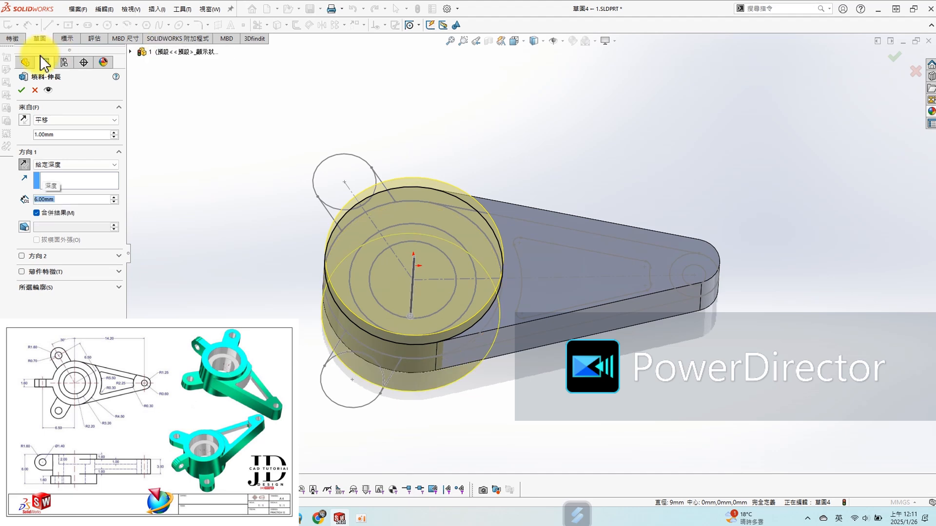
pyautogui.click(22, 90)
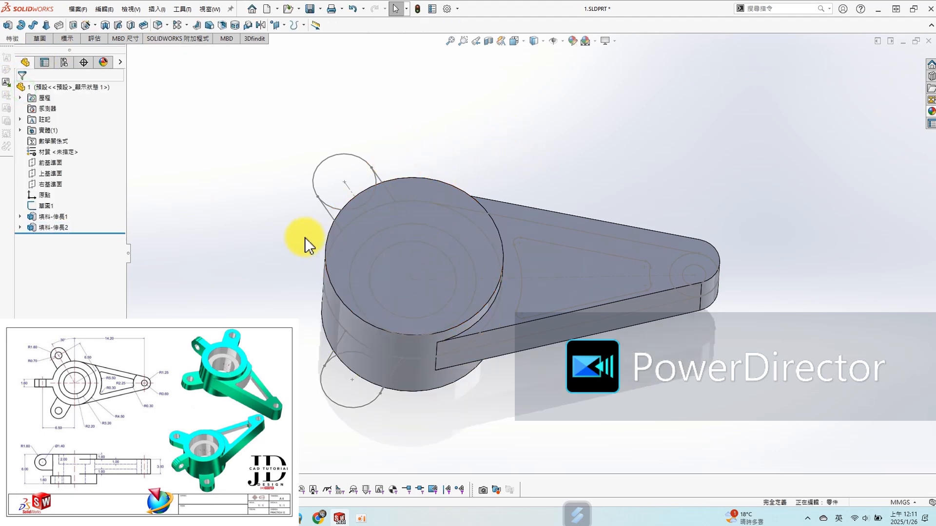
# - Open a sketch on the hub's bottom face
pyautogui.moveTo(305, 237); pyautogui.dragTo(376, 189, button='middle')
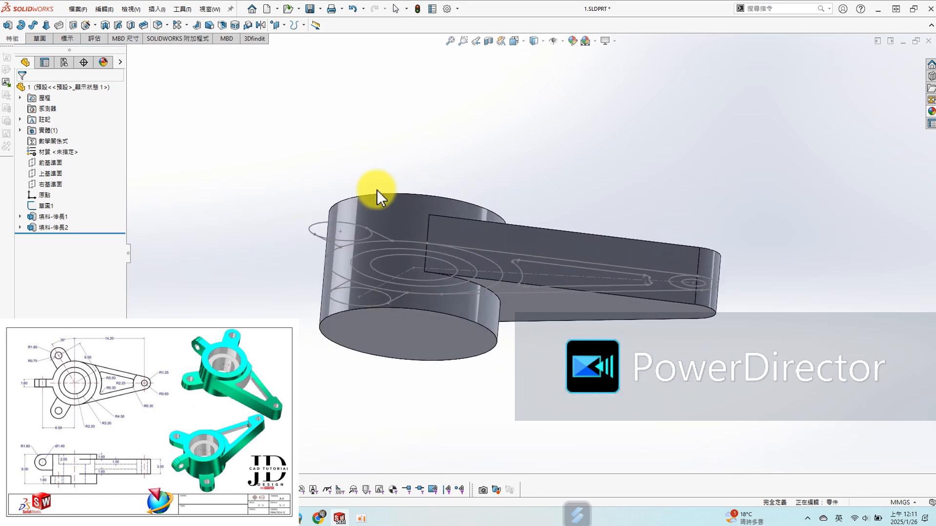
pyautogui.click(415, 326)
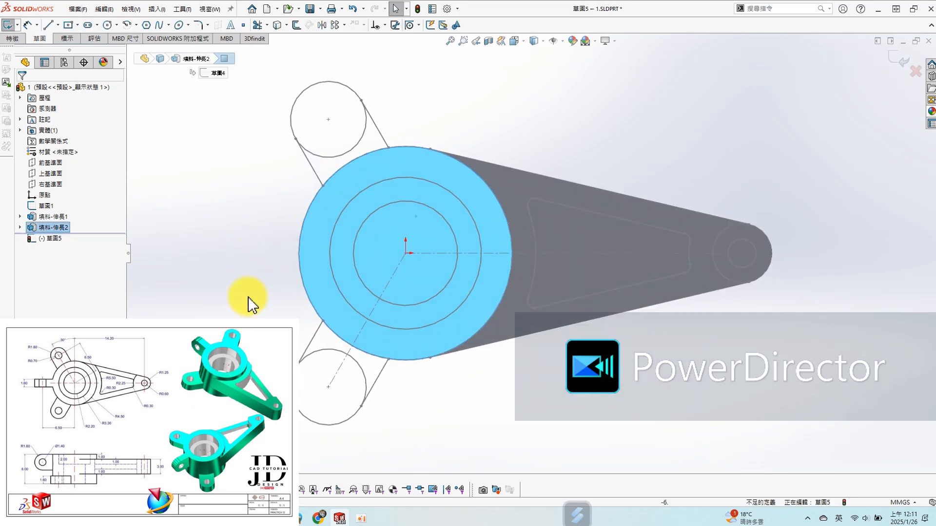
pyautogui.click(220, 254)
pyautogui.scroll(-1, 342, 121)
pyautogui.scroll(-2, 392, 134)
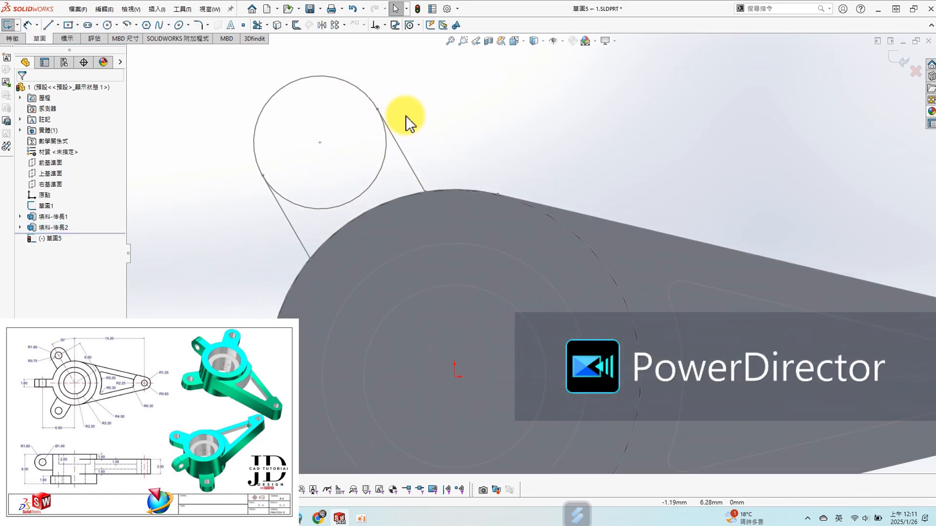
# - Convert both lugs' circles, their four tangent lines and the hub's outer circle into the bottom-face sketch
pyautogui.press('s')
pyautogui.click(461, 159)
pyautogui.click(418, 180)
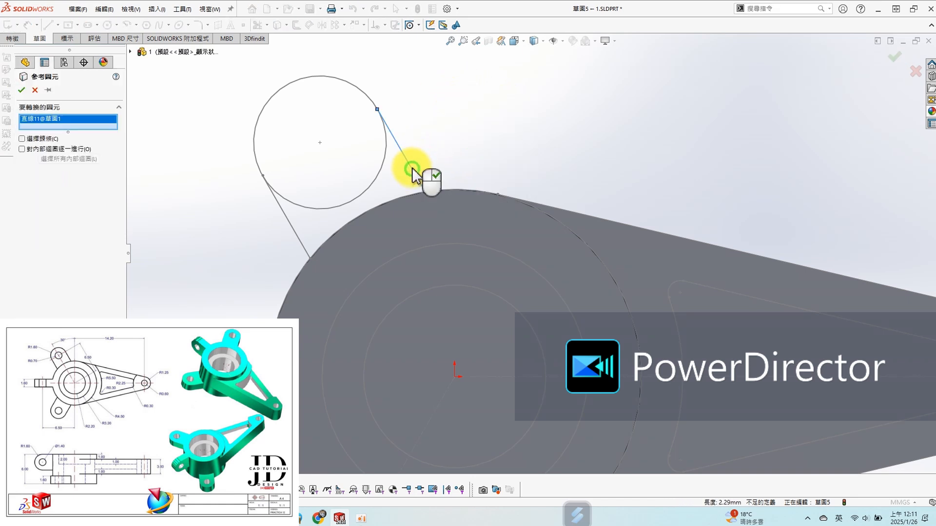
pyautogui.click(358, 91)
pyautogui.click(292, 219)
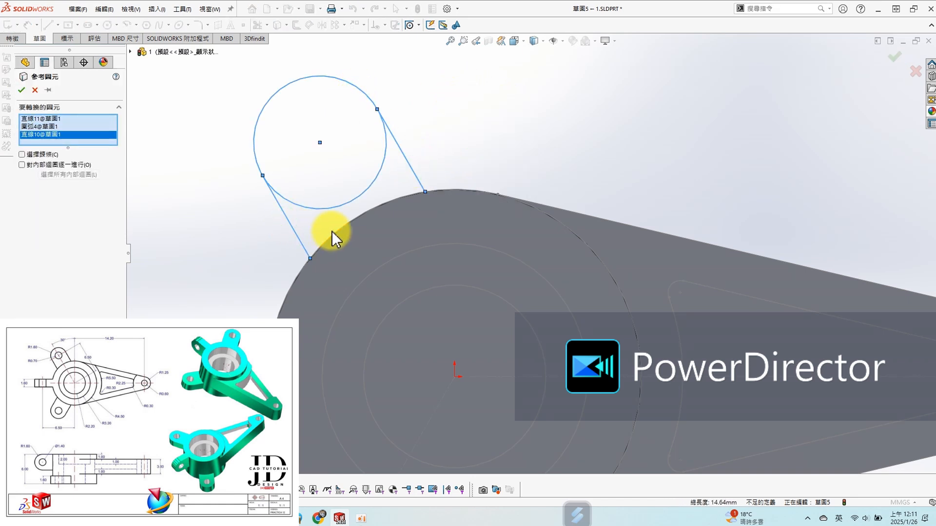
pyautogui.click(333, 242)
pyautogui.scroll(4, 485, 236)
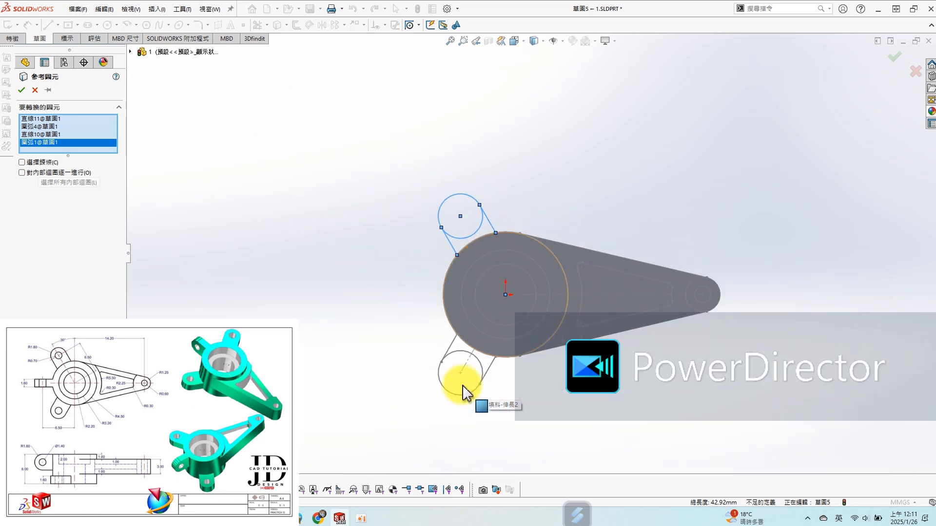
pyautogui.scroll(-2, 464, 380)
pyautogui.click(455, 312)
pyautogui.click(437, 361)
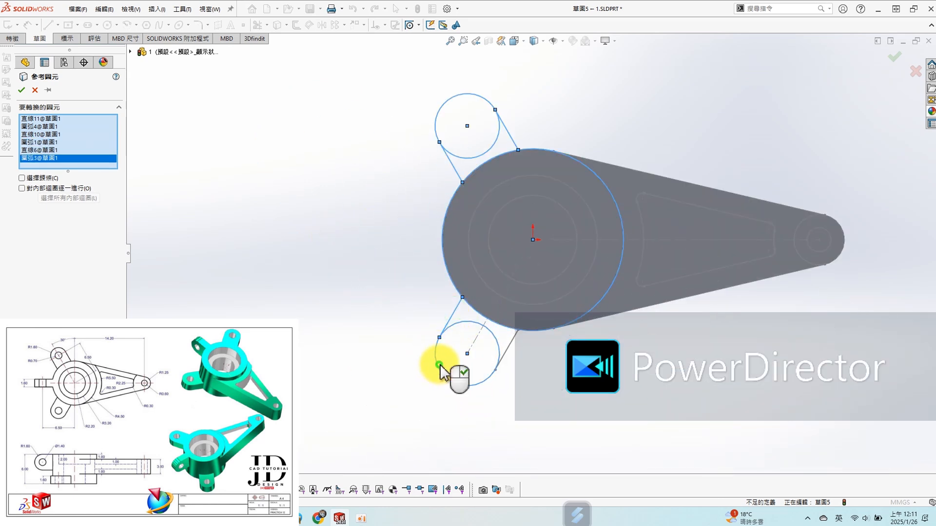
pyautogui.click(509, 347)
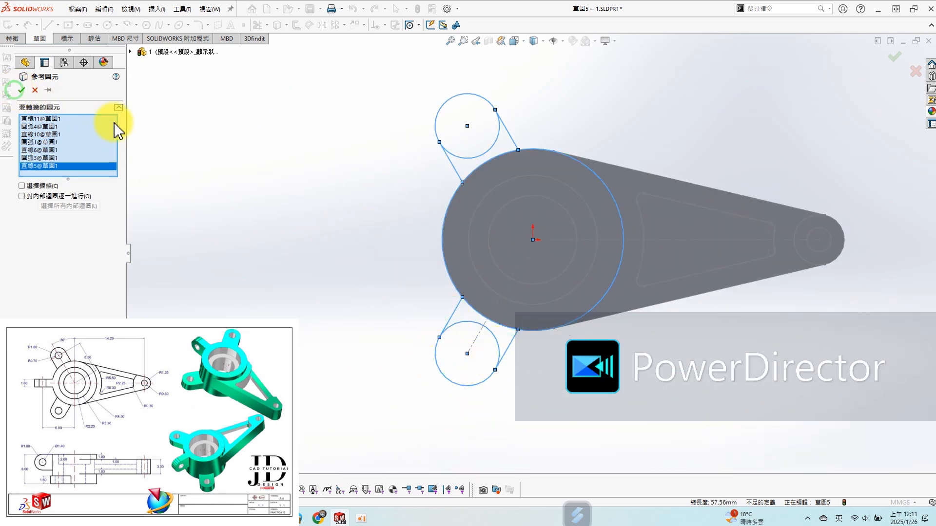
pyautogui.click(22, 89)
# - Trim the hub circle outside the lug connections and the inner arcs of both lug circles, leaving two closed lug profiles
pyautogui.press('s')
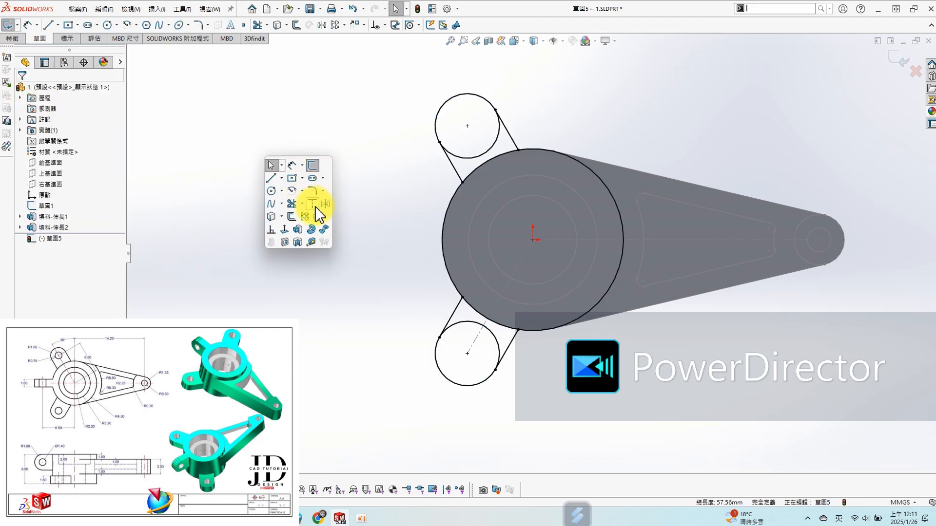
pyautogui.click(296, 207)
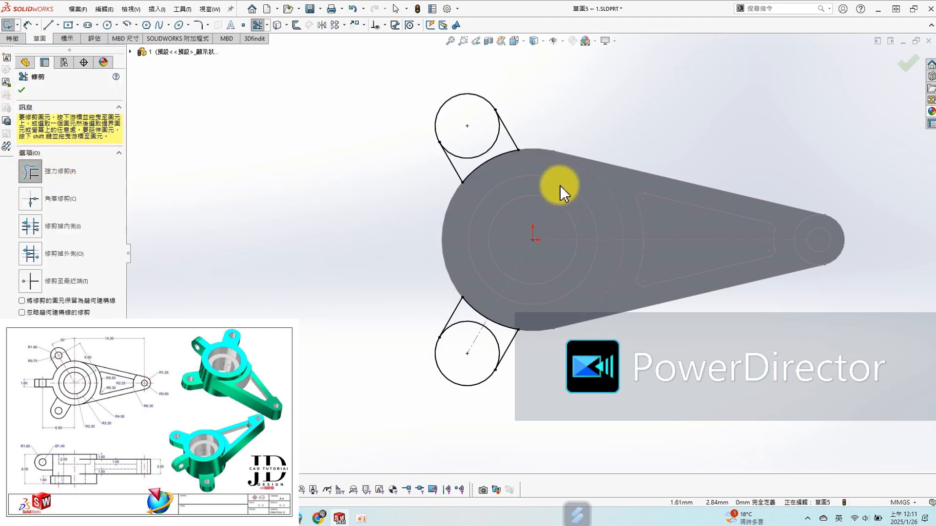
pyautogui.scroll(-2, 559, 186)
pyautogui.scroll(-2, 471, 148)
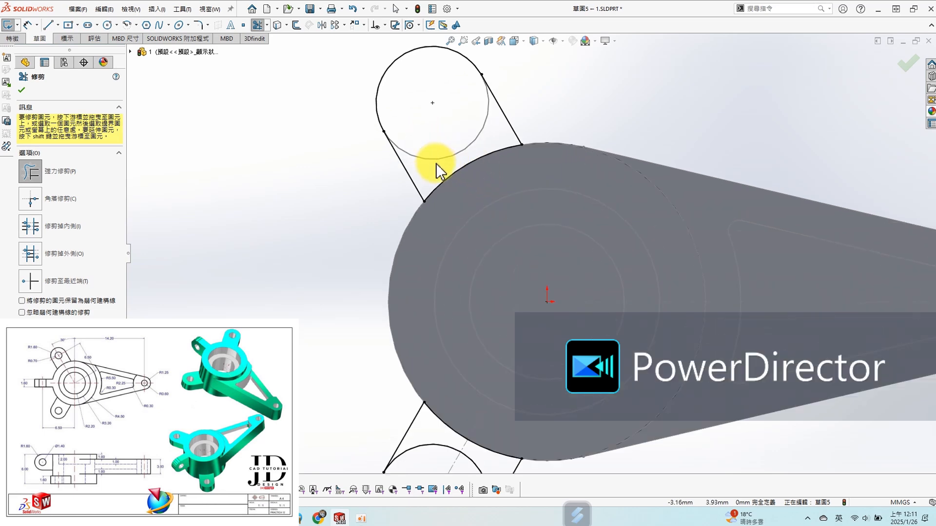
pyautogui.scroll(2, 530, 254)
# - Extrude the two lug profiles 1.6 mm upward from the hub's bottom face, merged with the body
pyautogui.moveTo(505, 412)
pyautogui.mouseDown(button='middle')
pyautogui.moveTo(569, 386)
pyautogui.moveTo(554, 255)
pyautogui.moveTo(724, 320)
pyautogui.moveTo(616, 268)
pyautogui.moveTo(619, 328)
pyautogui.moveTo(642, 312)
pyautogui.moveTo(563, 351)
pyautogui.mouseUp(button='middle')
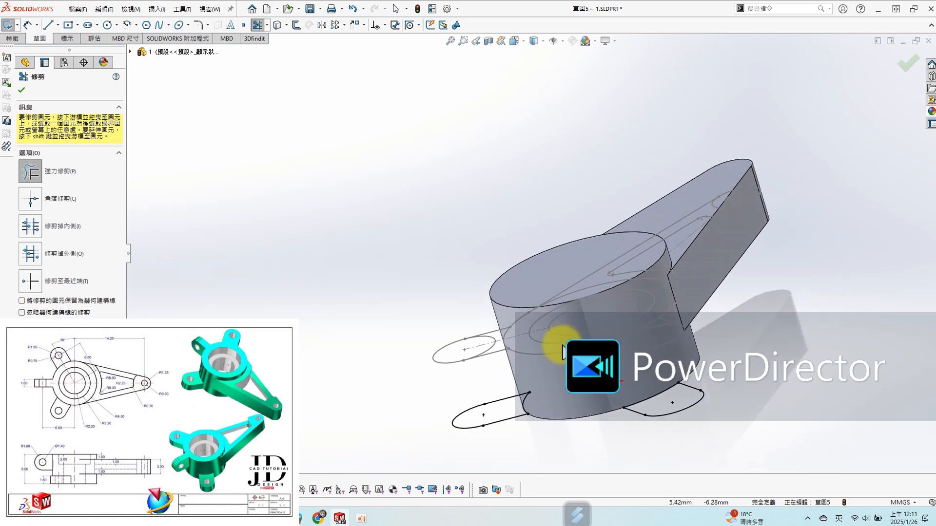
pyautogui.press('s')
pyautogui.click(450, 227)
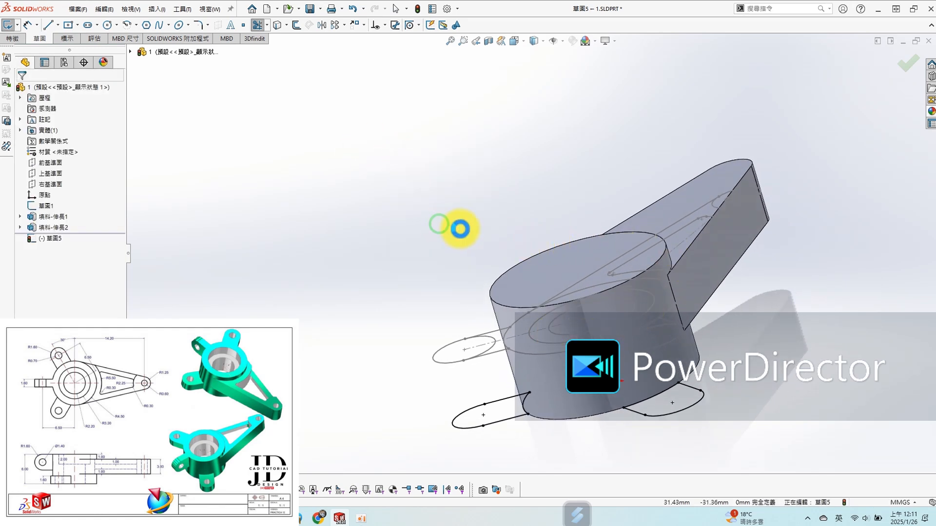
pyautogui.click(24, 148)
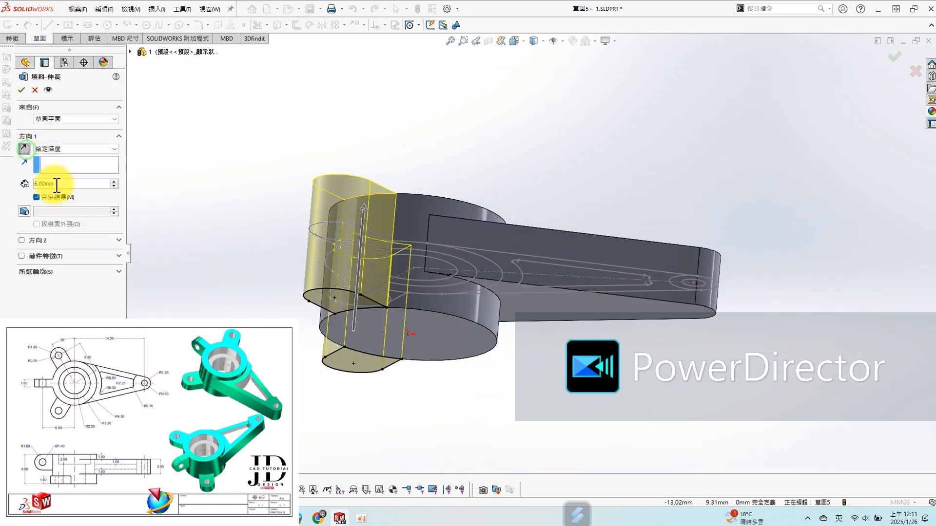
pyautogui.write('1.6')
pyautogui.press('Return')
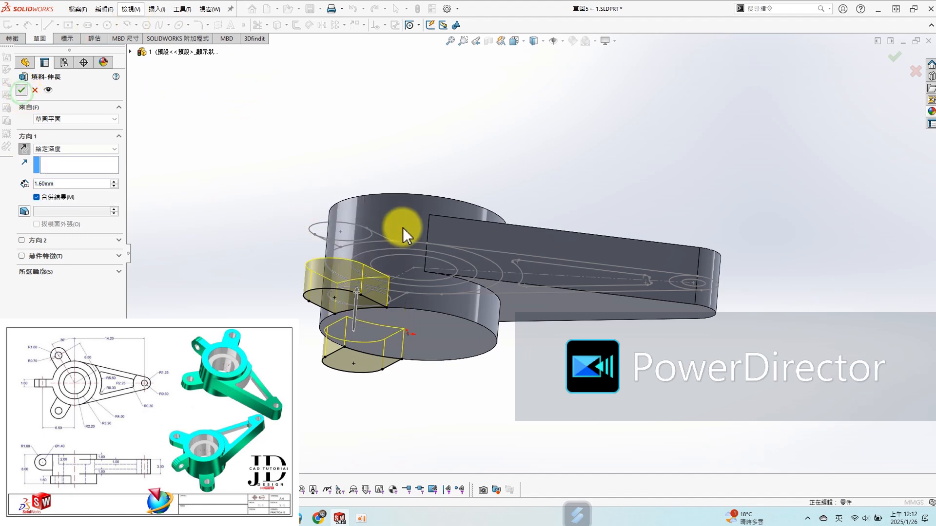
# - Open a sketch on the Front Plane and draw a circle about 3.13 mm in diameter beside the hub, opposite the arm
pyautogui.moveTo(396, 219); pyautogui.dragTo(304, 291, button='middle')
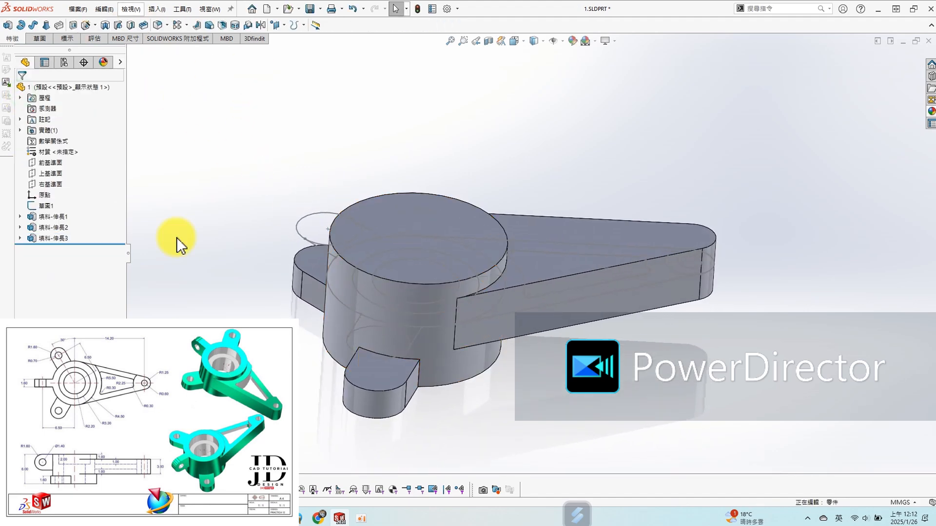
pyautogui.click(62, 163)
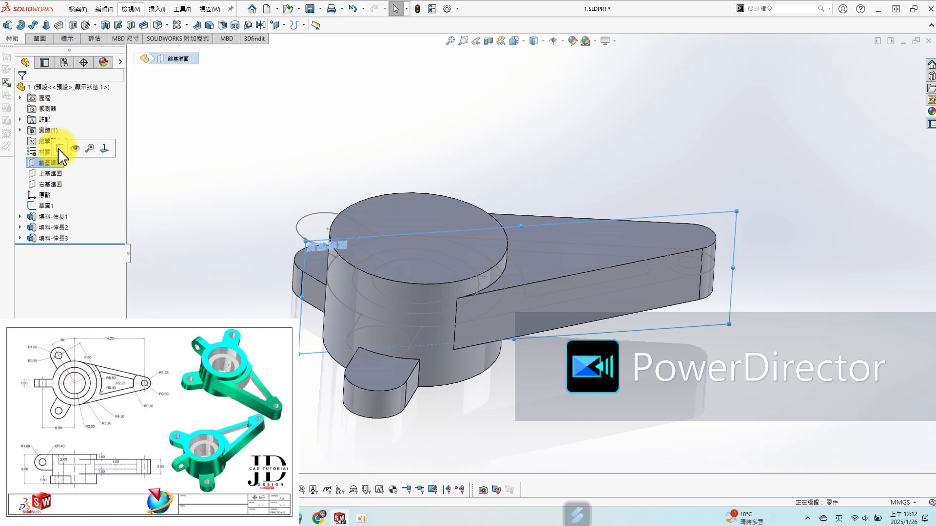
pyautogui.click(58, 148)
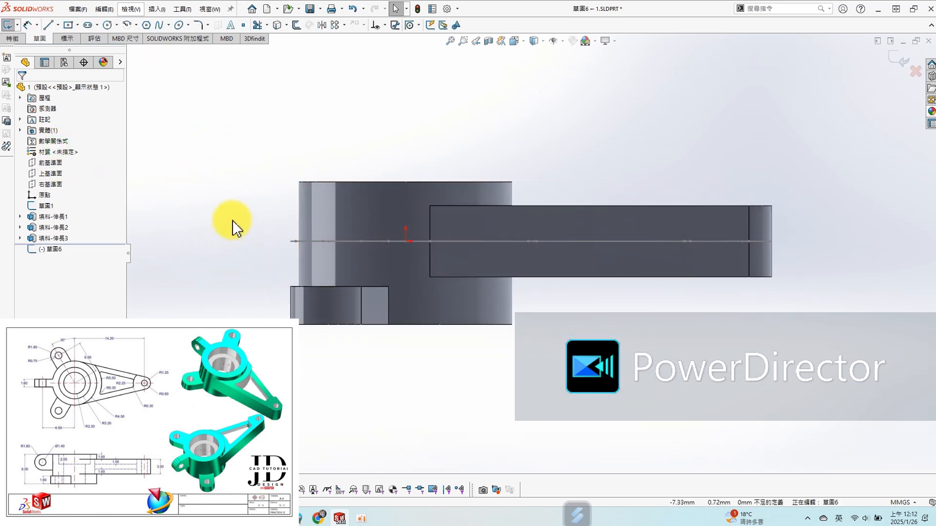
pyautogui.press('s')
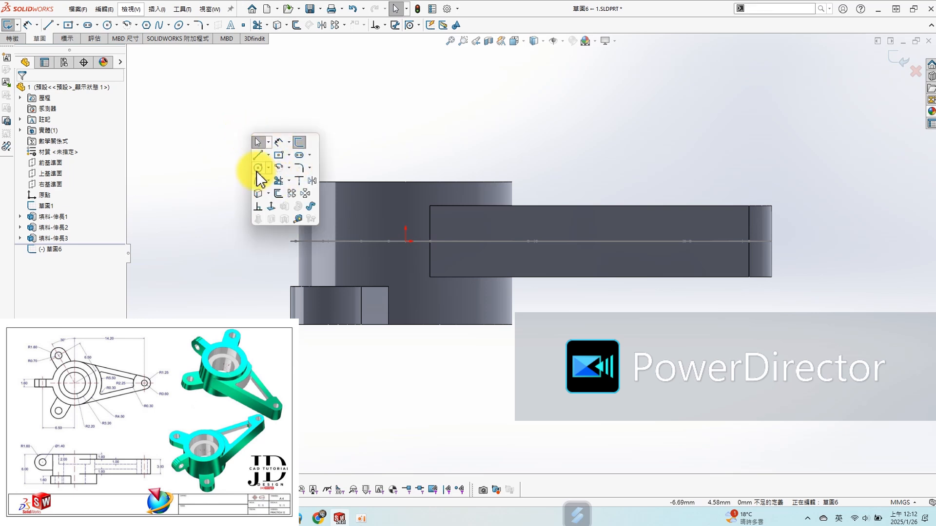
pyautogui.click(258, 168)
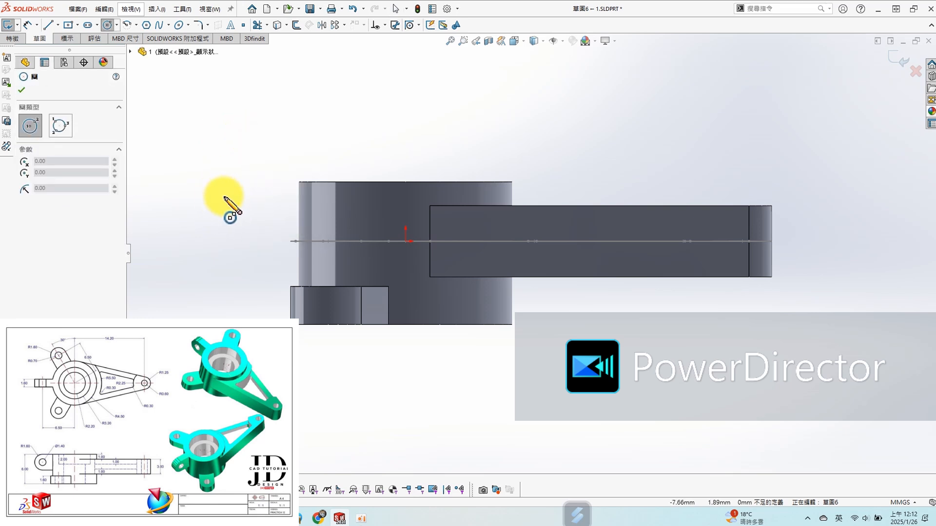
pyautogui.click(224, 196)
pyautogui.click(250, 222)
# - Dimension the circle's diameter as 1.6*2 (3.2 mm)
pyautogui.press('s')
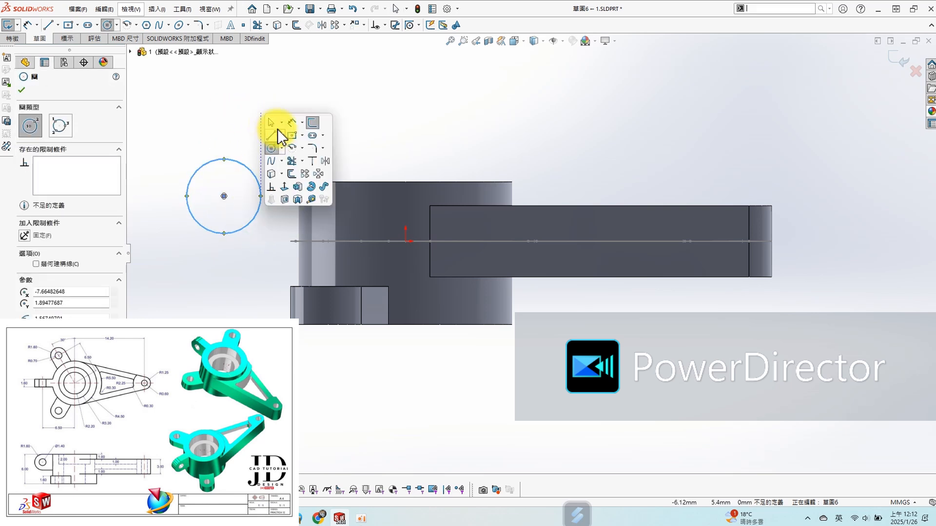
pyautogui.click(291, 124)
pyautogui.click(250, 167)
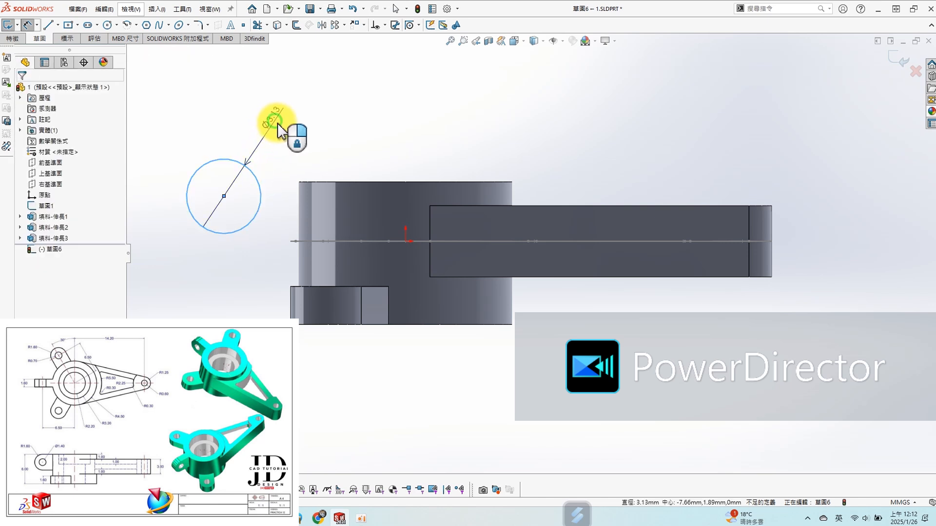
pyautogui.click(277, 134)
pyautogui.write('1.6*2')
pyautogui.press('Return')
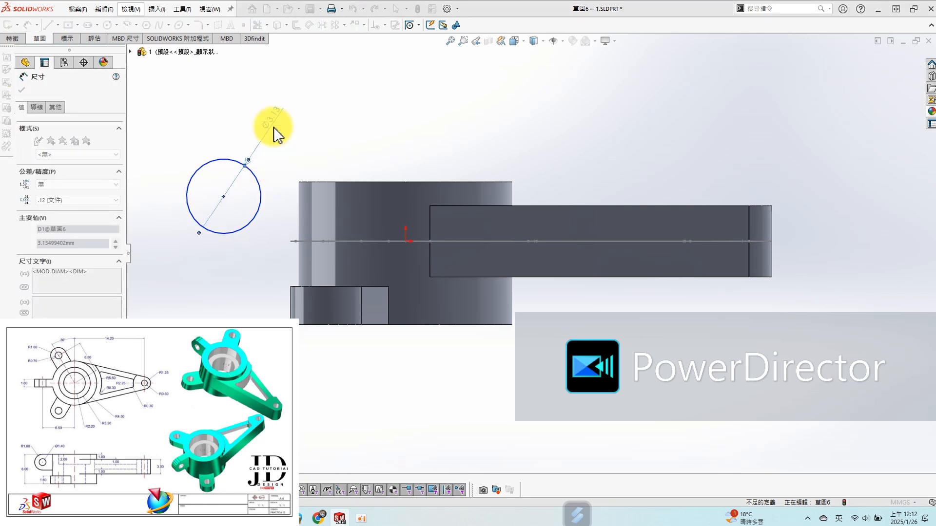
pyautogui.press('Escape')
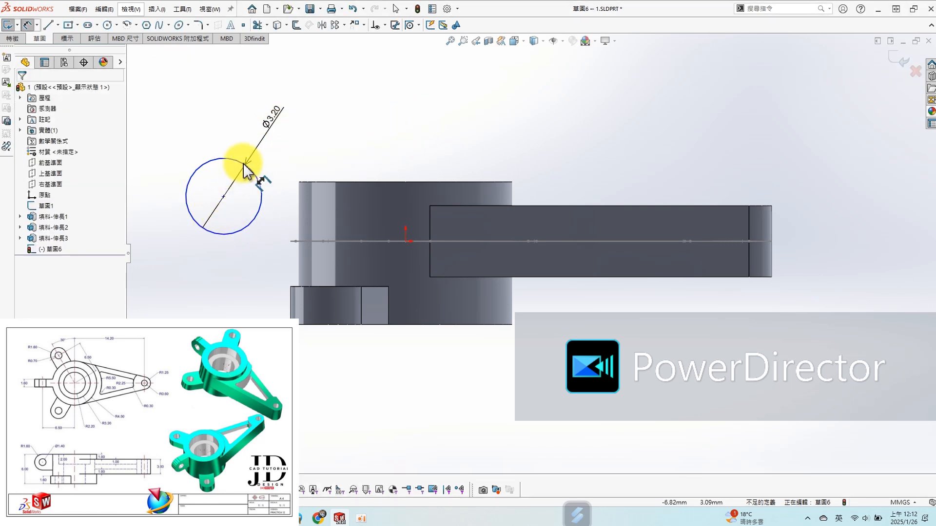
# - Set the horizontal distance between the circle's centre and the origin to 6.5 mm, and move the circle down closer to the origin's height
pyautogui.click(229, 239)
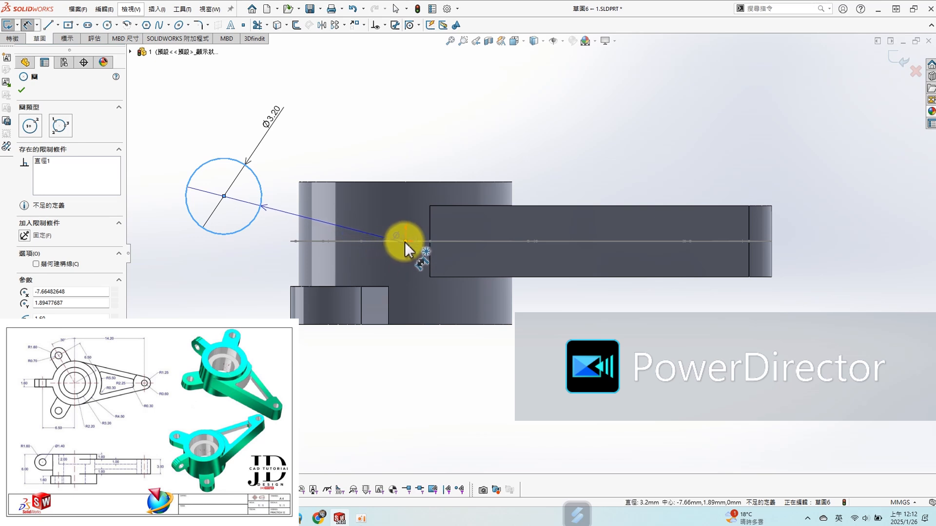
pyautogui.click(405, 241)
pyautogui.click(317, 375)
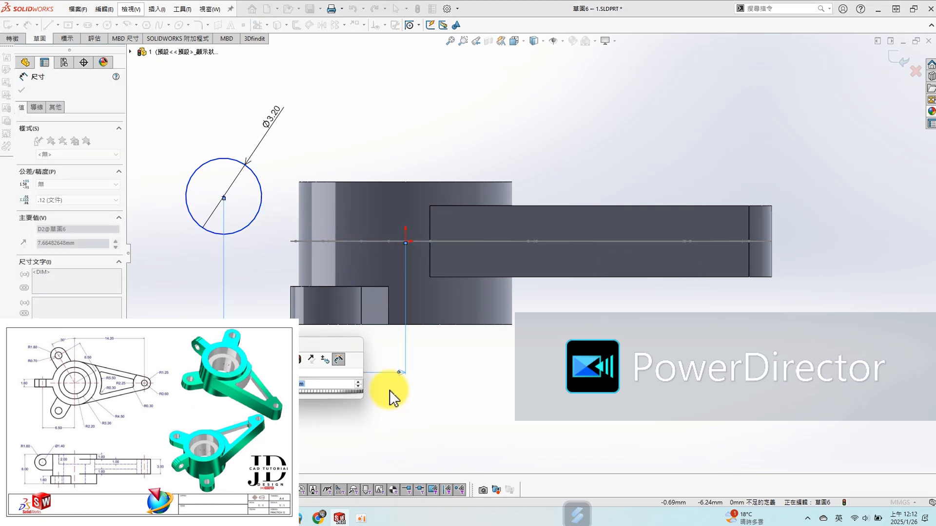
pyautogui.write('6.5')
pyautogui.press('Return')
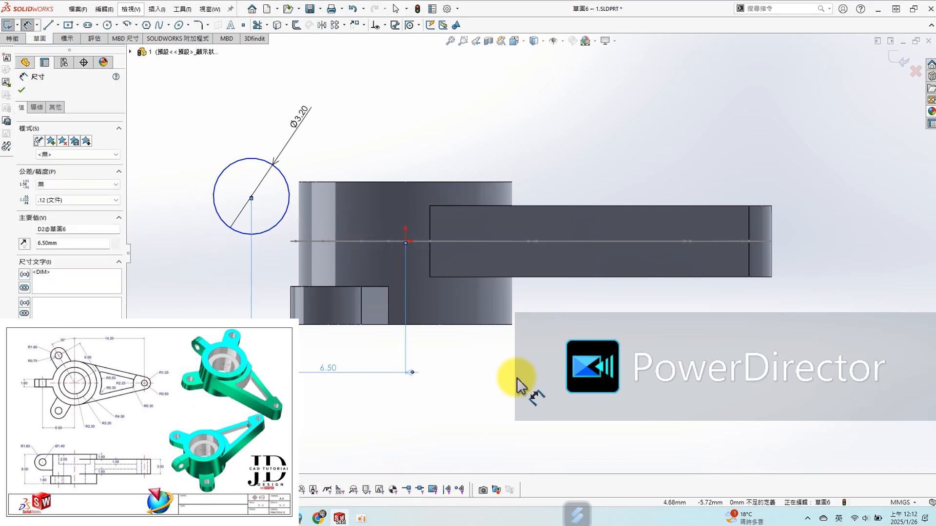
pyautogui.press('Escape')
pyautogui.moveTo(251, 197); pyautogui.dragTo(251, 229)
pyautogui.click(224, 93)
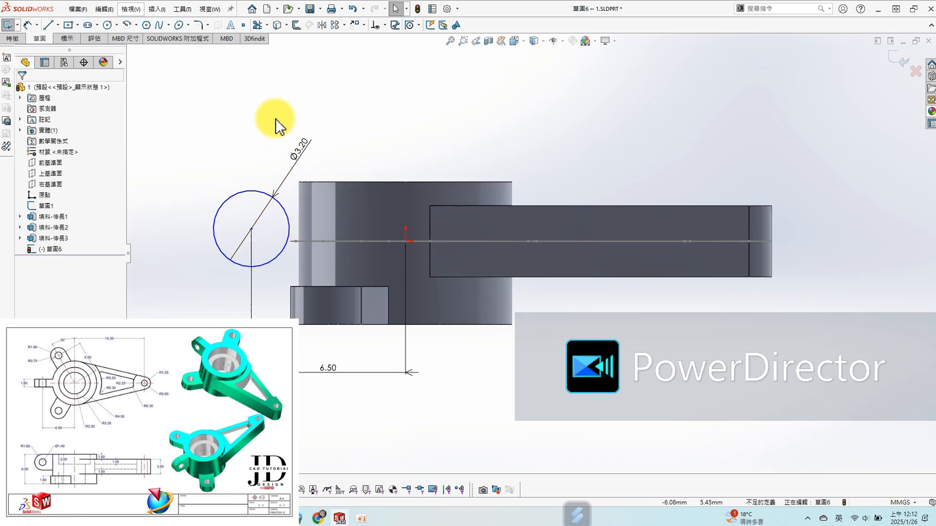
# - Convert the hub's top edge into a sketch line and stretch its end outward beyond the 3.2 mm circle
pyautogui.press('s')
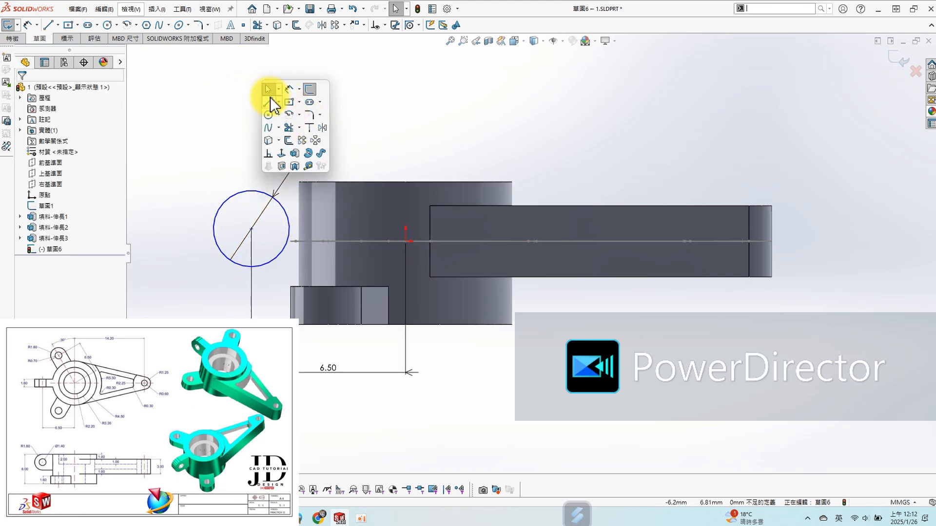
pyautogui.click(268, 140)
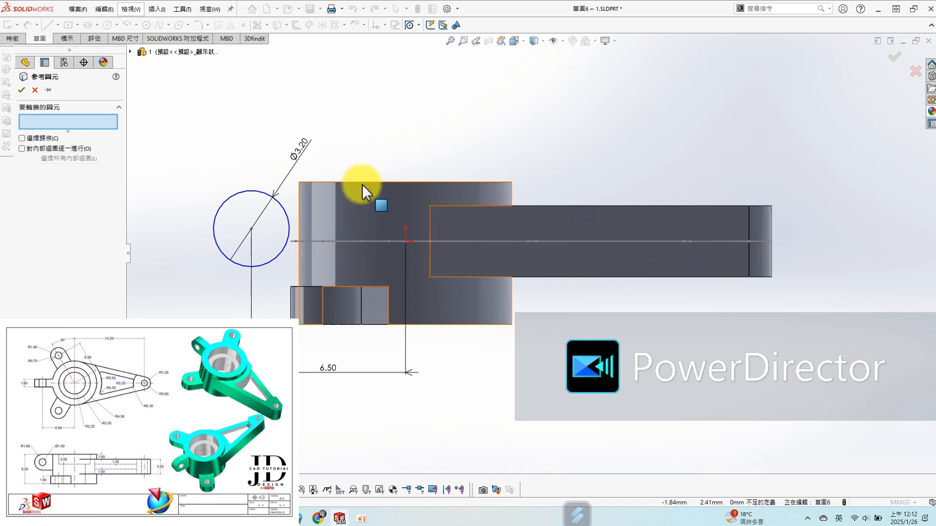
pyautogui.click(363, 182)
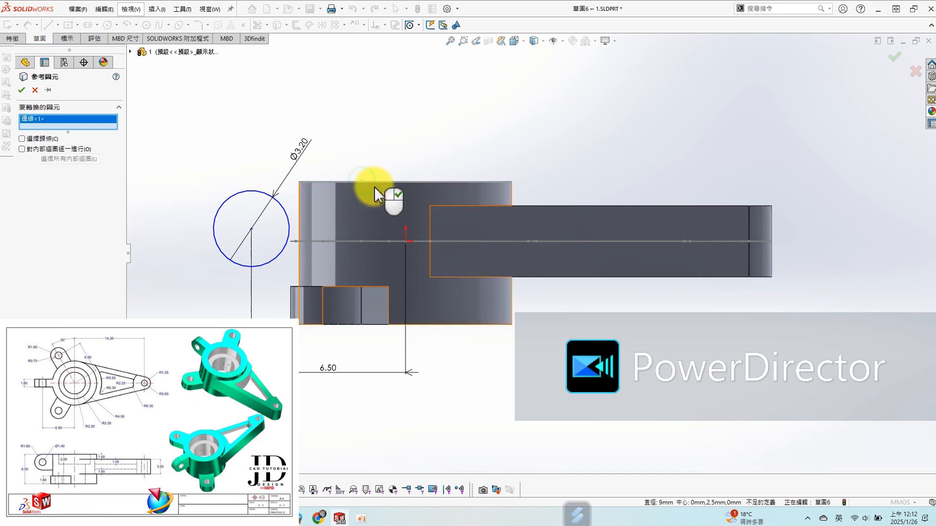
pyautogui.click(21, 89)
pyautogui.moveTo(299, 182); pyautogui.dragTo(212, 182)
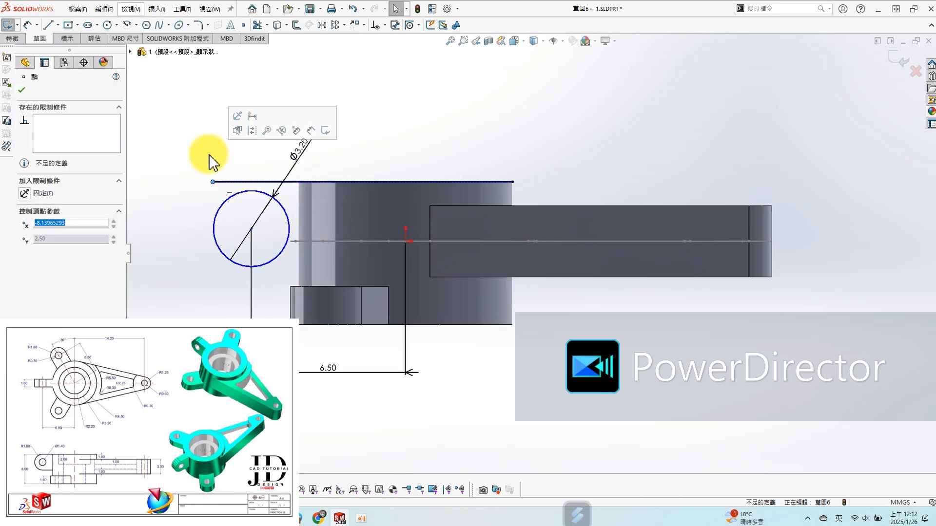
# - Make the circle tangent to the converted top line
pyautogui.click(257, 192)
pyautogui.keyDown('ctrl'); pyautogui.click(255, 183); pyautogui.keyUp('ctrl')
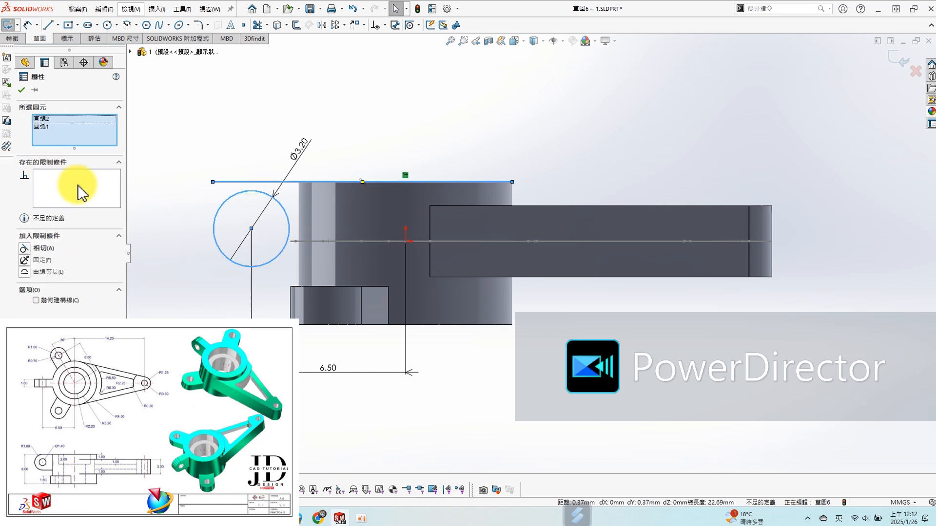
pyautogui.click(25, 248)
pyautogui.click(239, 93)
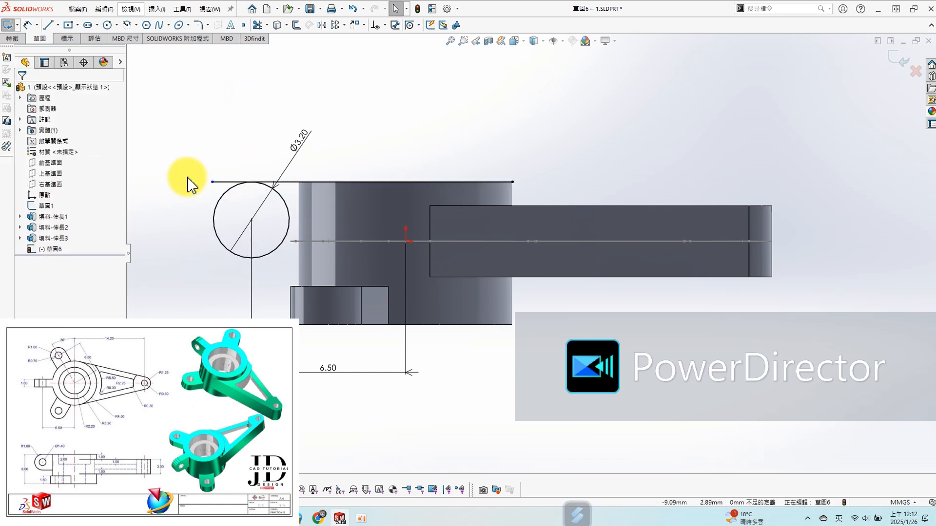
# - Draw a horizontal line from the circle's lowest point to the hub's centre axis, then a vertical line up past the top line
pyautogui.press('s')
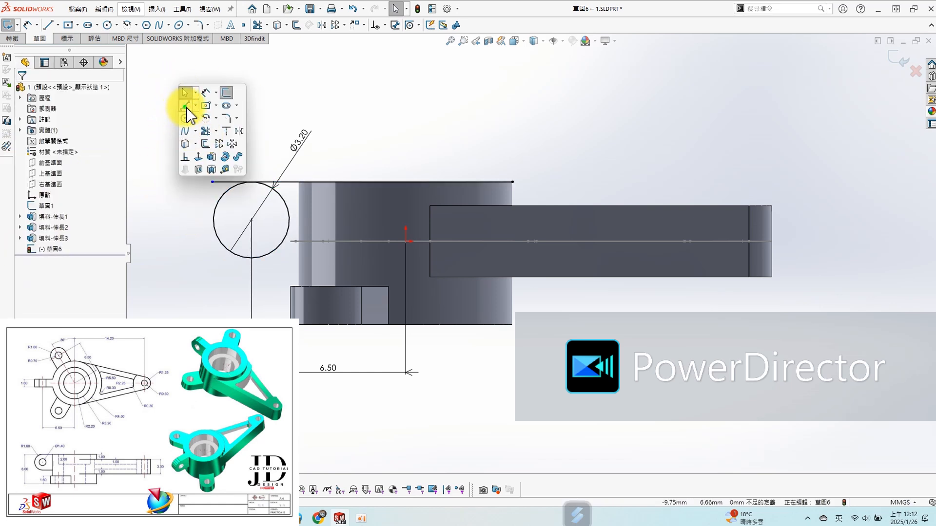
pyautogui.click(186, 106)
pyautogui.click(251, 259)
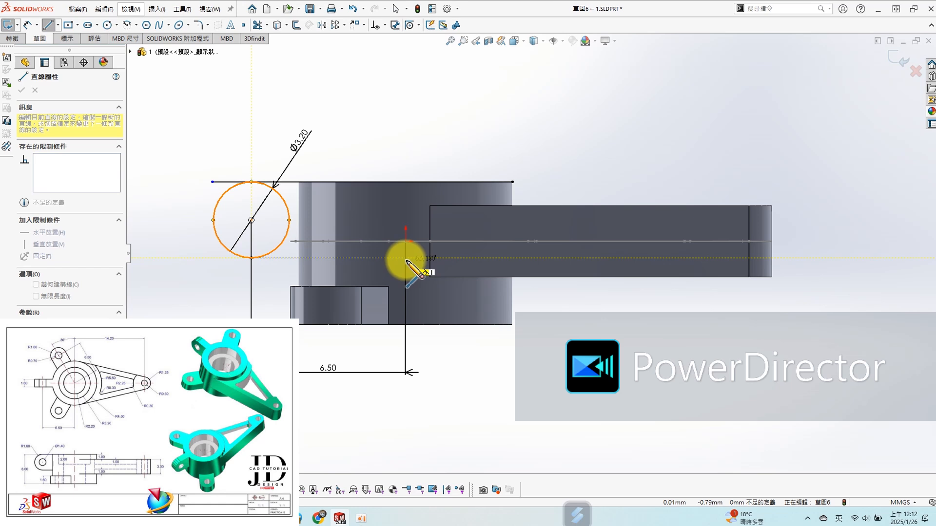
pyautogui.click(406, 259)
pyautogui.click(406, 173)
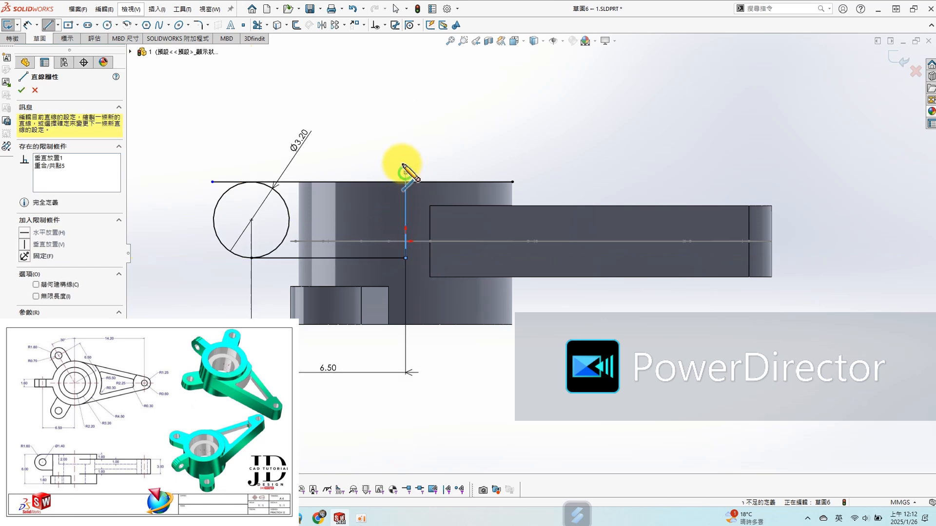
pyautogui.press('Escape')
# - Trim the sketch to a closed lug profile, cornering the top and vertical lines and removing the overhanging line end and the circle's inner arc
pyautogui.scroll(-2, 417, 236)
pyautogui.scroll(2, 370, 158)
pyautogui.scroll(-1, 354, 142)
pyautogui.press('s')
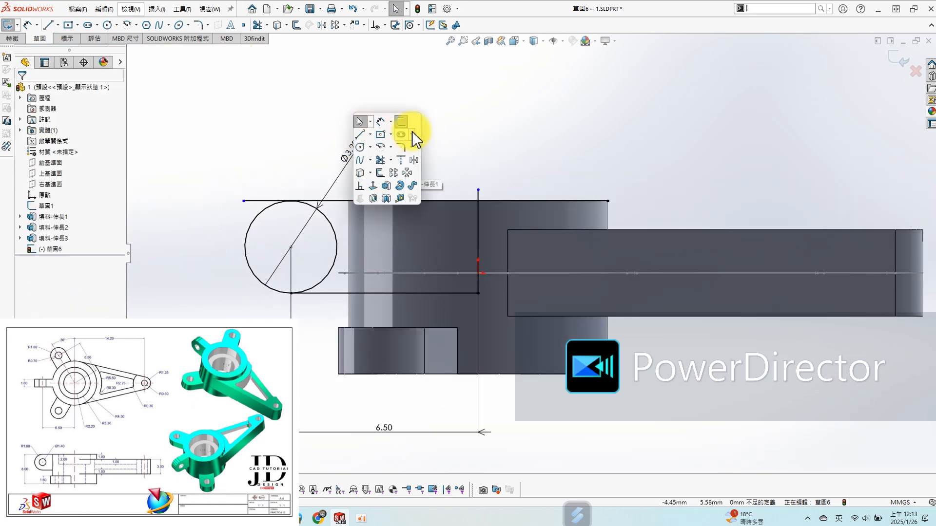
pyautogui.click(379, 160)
pyautogui.click(30, 197)
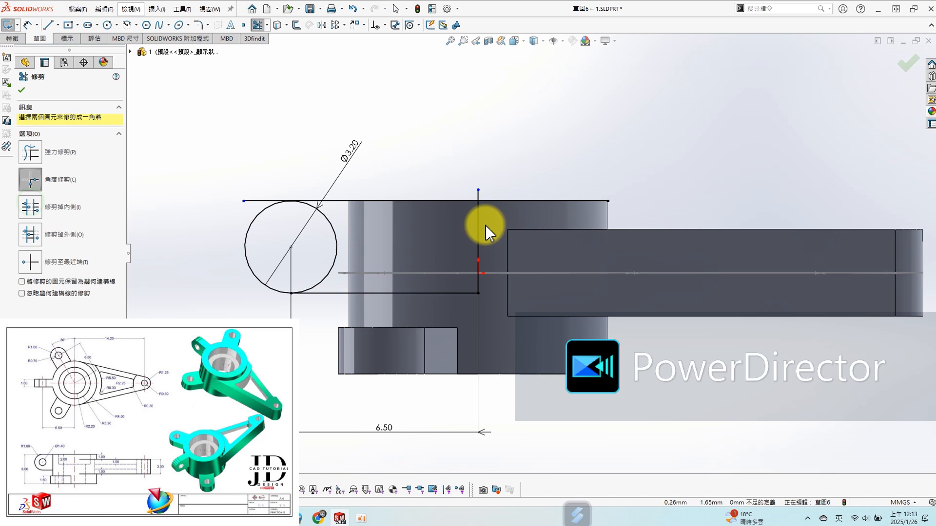
pyautogui.click(28, 150)
pyautogui.moveTo(259, 180); pyautogui.dragTo(254, 201)
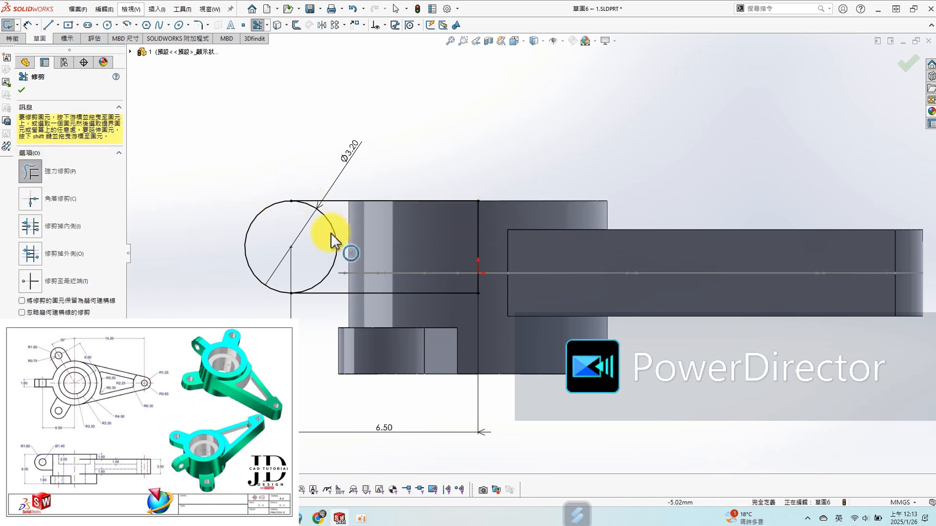
pyautogui.scroll(2, 418, 254)
pyautogui.moveTo(467, 190)
pyautogui.mouseDown(button='middle')
pyautogui.moveTo(512, 224)
pyautogui.moveTo(399, 253)
pyautogui.mouseUp(button='middle')
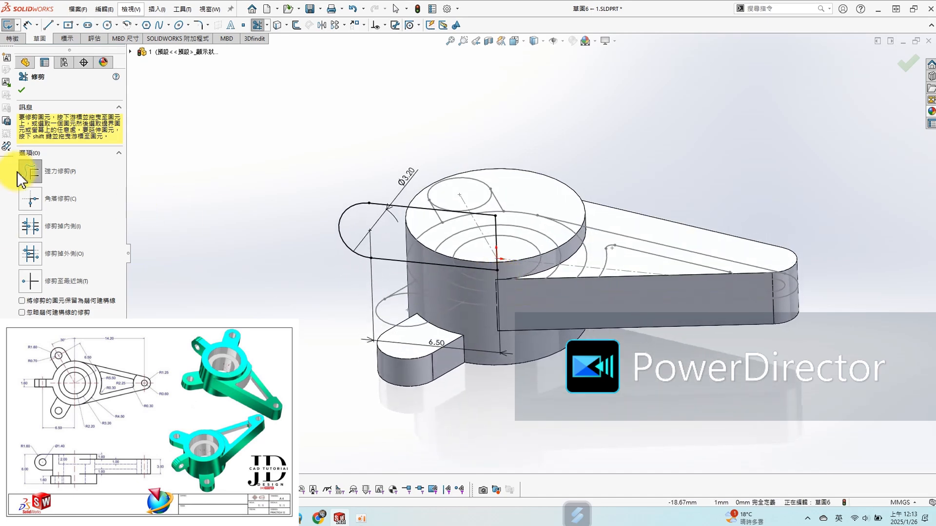
# - Extrude the side lug profile 1.6 mm with the mid-plane option, merged with the body
pyautogui.press('s')
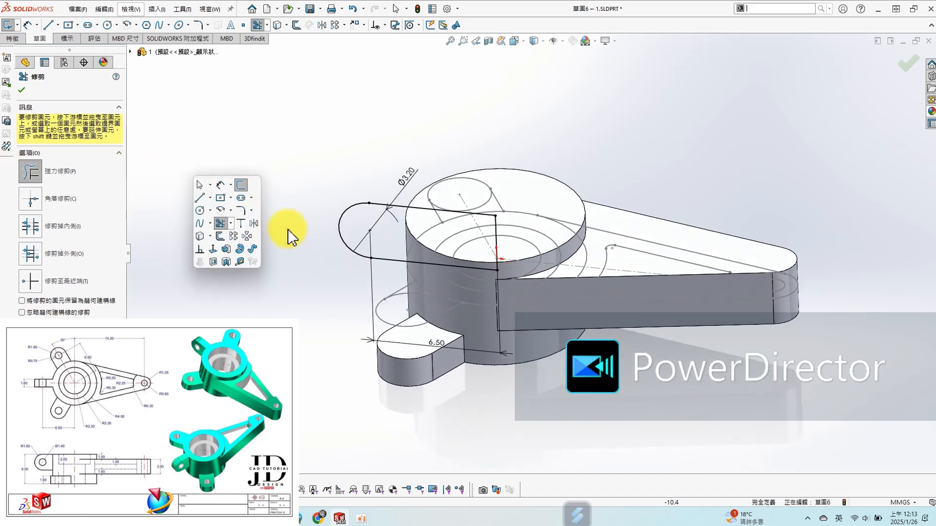
pyautogui.click(226, 249)
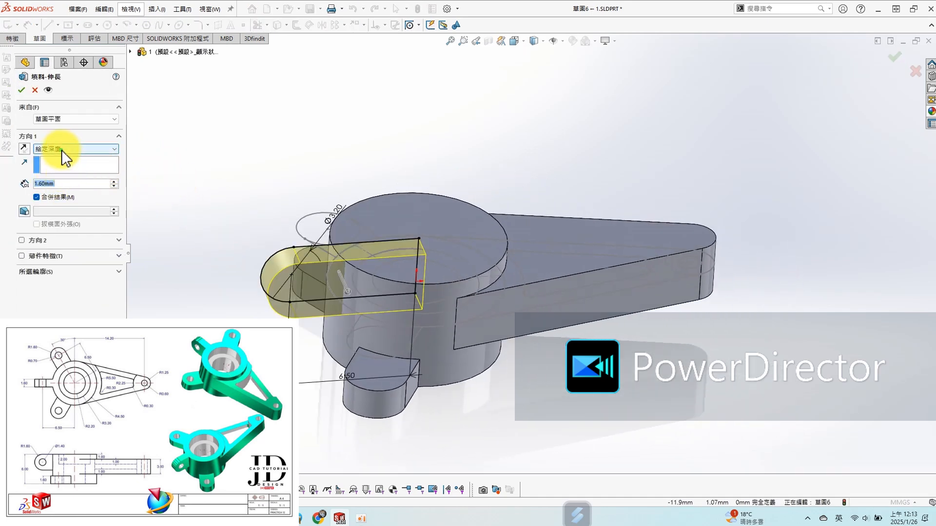
pyautogui.click(61, 150)
pyautogui.click(61, 196)
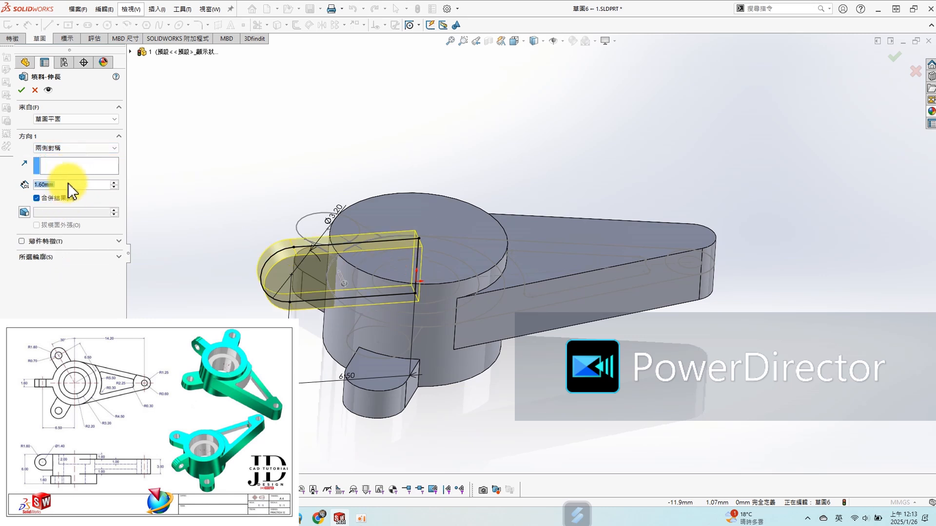
pyautogui.click(20, 92)
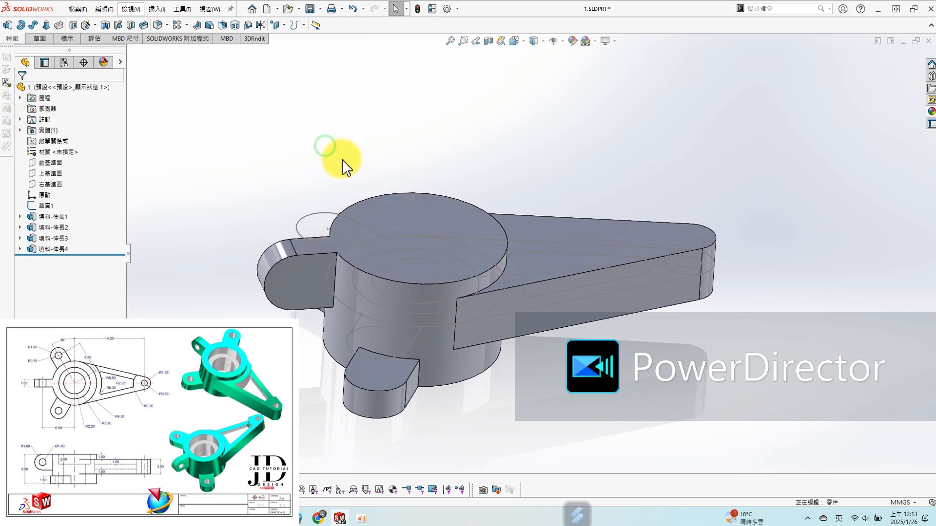
# - Open a sketch on the Front Plane and draw a circle about 1.53 mm in diameter inside the side lug's rounded end
pyautogui.moveTo(372, 303)
pyautogui.mouseDown(button='middle')
pyautogui.moveTo(351, 324)
pyautogui.moveTo(397, 303)
pyautogui.mouseUp(button='middle')
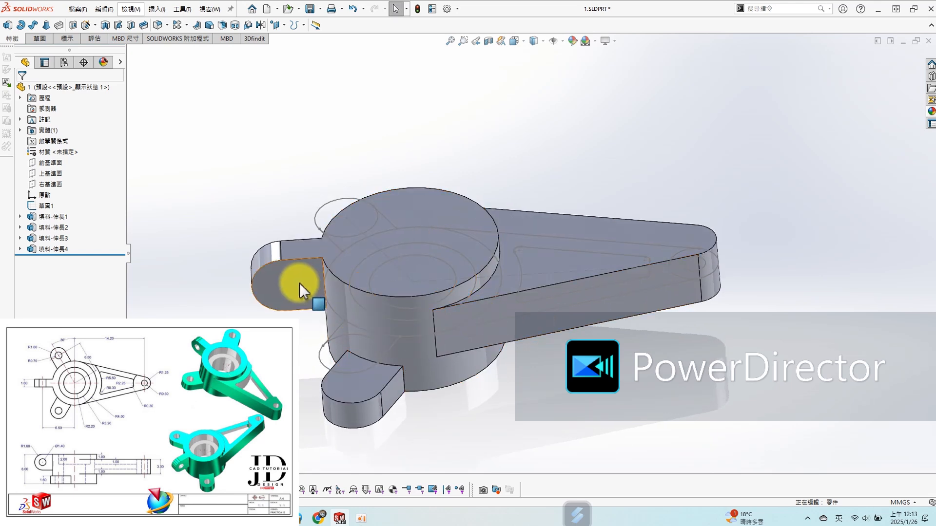
pyautogui.click(55, 166)
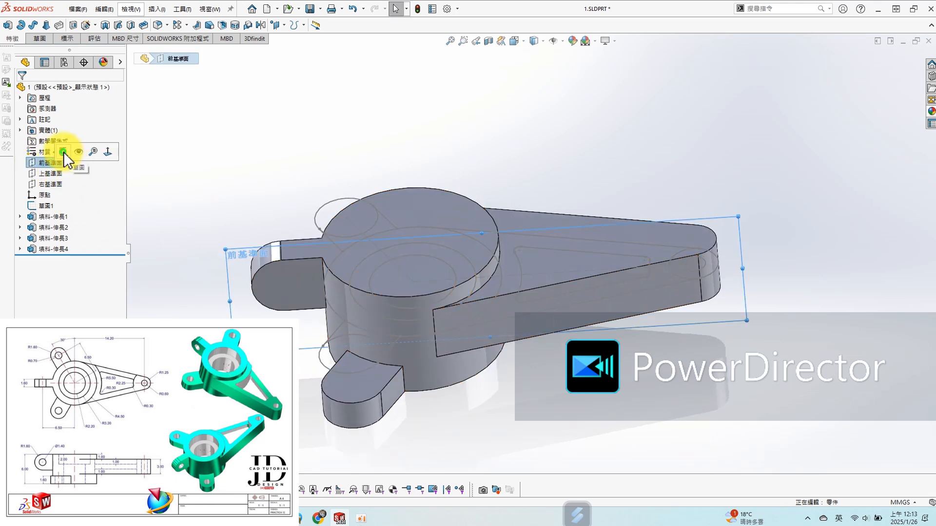
pyautogui.click(65, 151)
pyautogui.press('s')
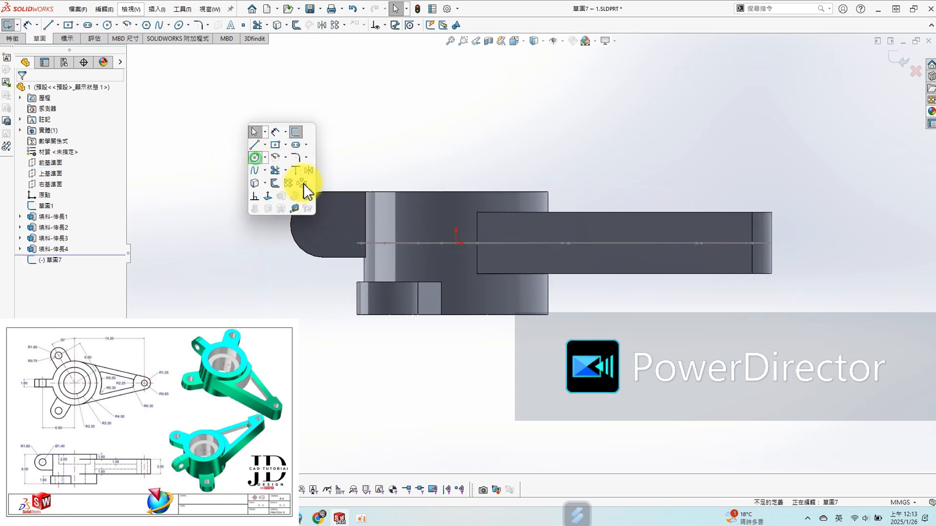
pyautogui.click(255, 158)
pyautogui.click(316, 220)
pyautogui.click(326, 232)
pyautogui.press('Escape')
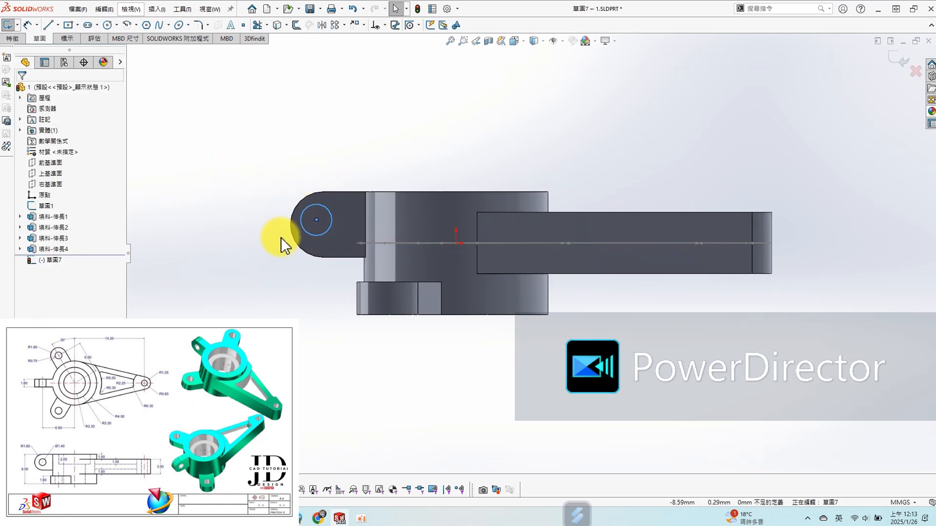
# - Make the circle concentric with the side lug's rounded edge
pyautogui.keyDown('ctrl'); pyautogui.click(299, 244); pyautogui.keyUp('ctrl')
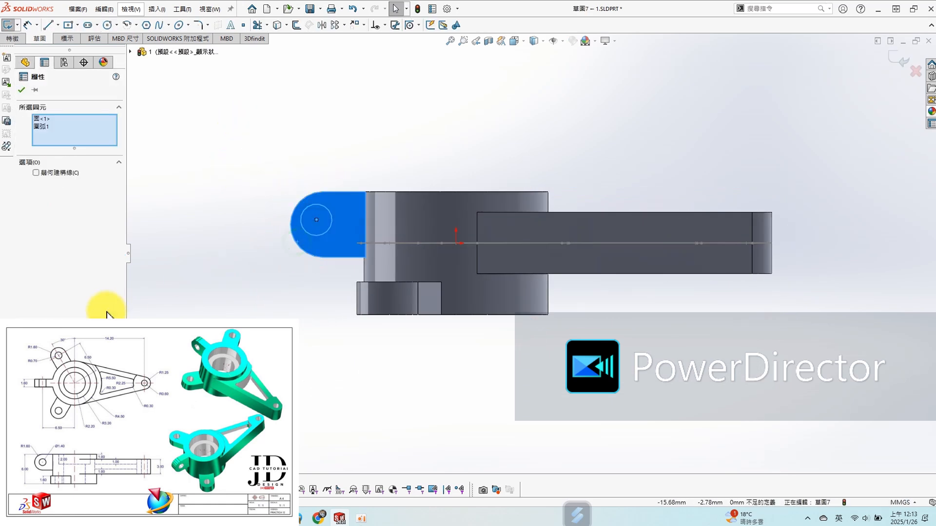
pyautogui.click(238, 219)
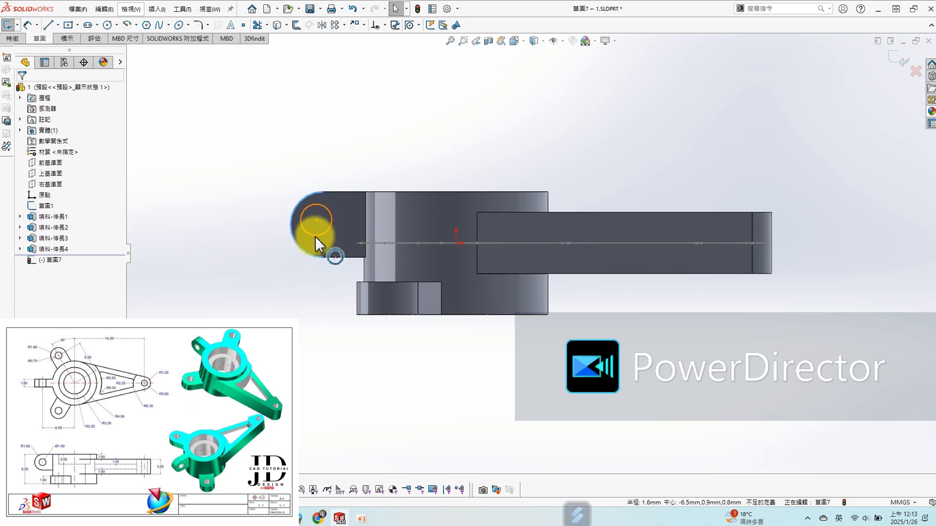
pyautogui.keyDown('ctrl'); pyautogui.click(316, 236); pyautogui.keyUp('ctrl')
pyautogui.click(25, 272)
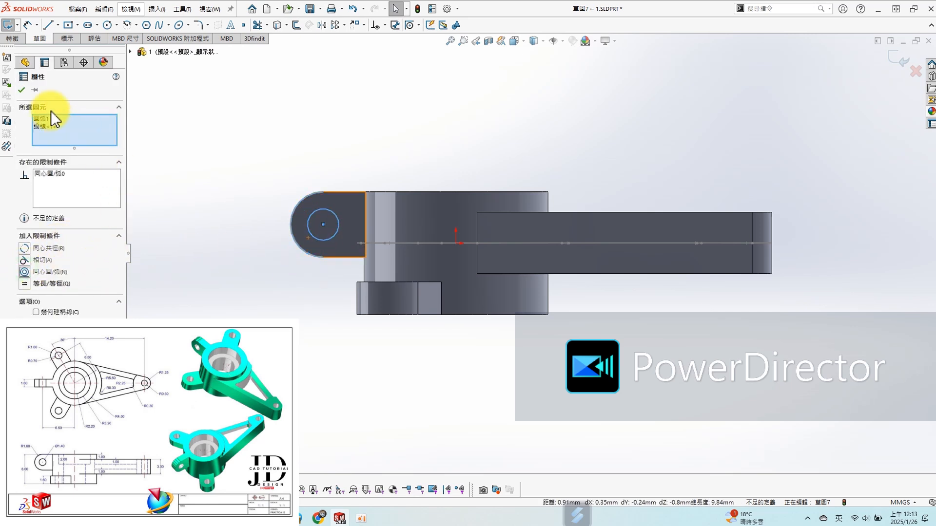
pyautogui.click(23, 93)
# - Dimension the side lug circle's diameter as 1.4 mm
pyautogui.press('s')
pyautogui.click(292, 163)
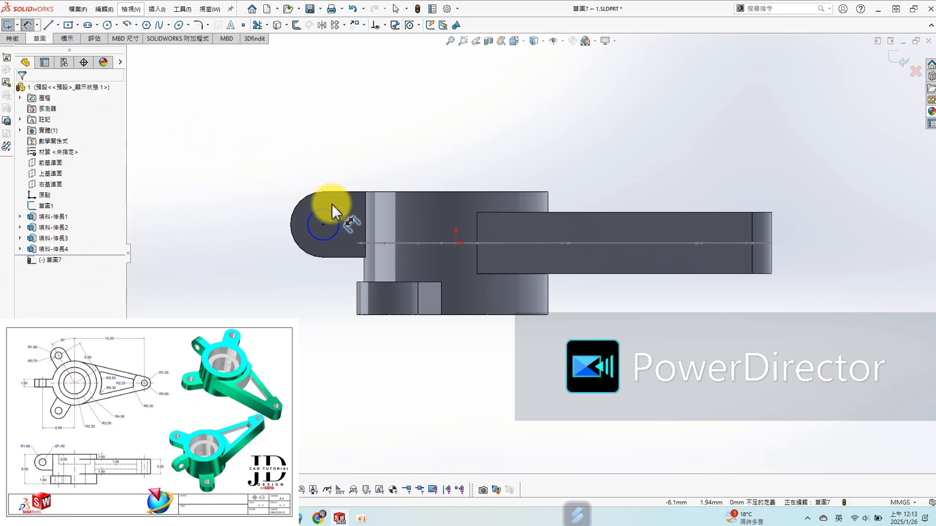
pyautogui.click(331, 215)
pyautogui.click(358, 157)
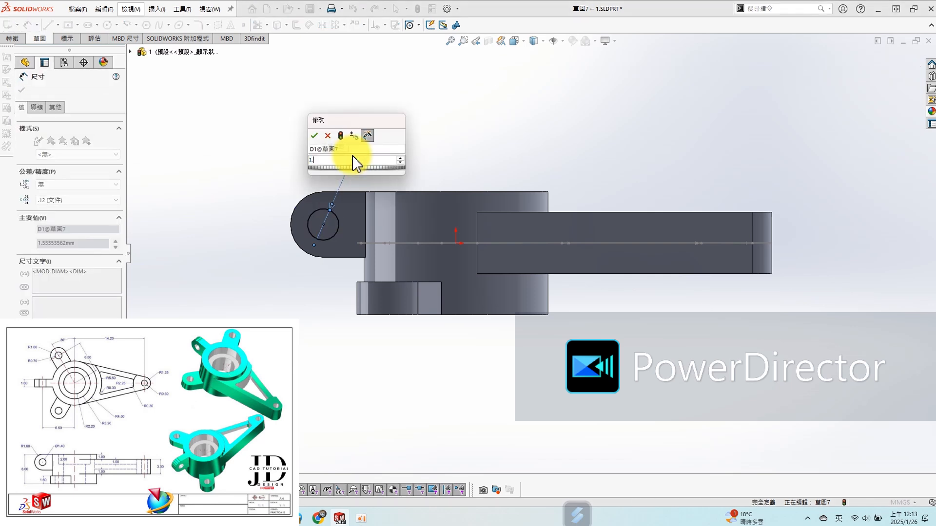
pyautogui.press('Return')
pyautogui.press('Escape')
# - Cut the 1.4 mm circle through all in both directions to make the side lug's hole
pyautogui.press('s')
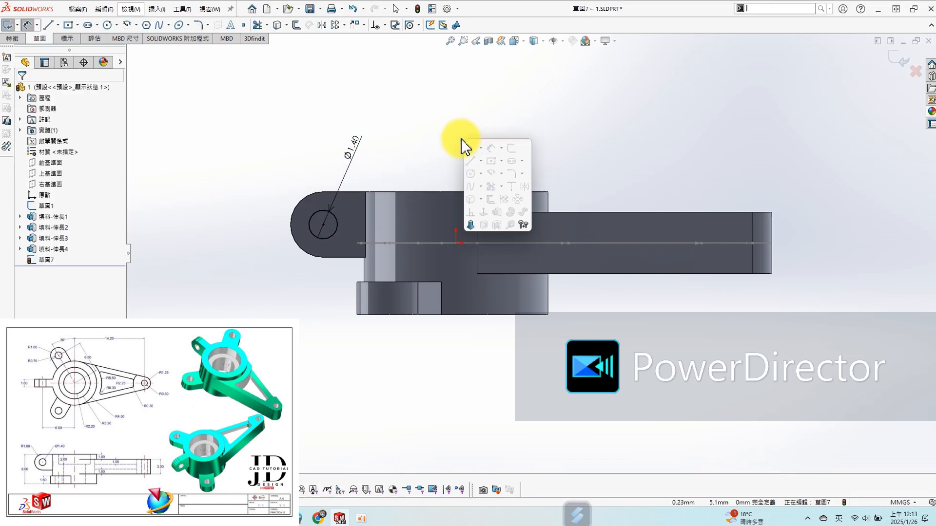
pyautogui.click(482, 227)
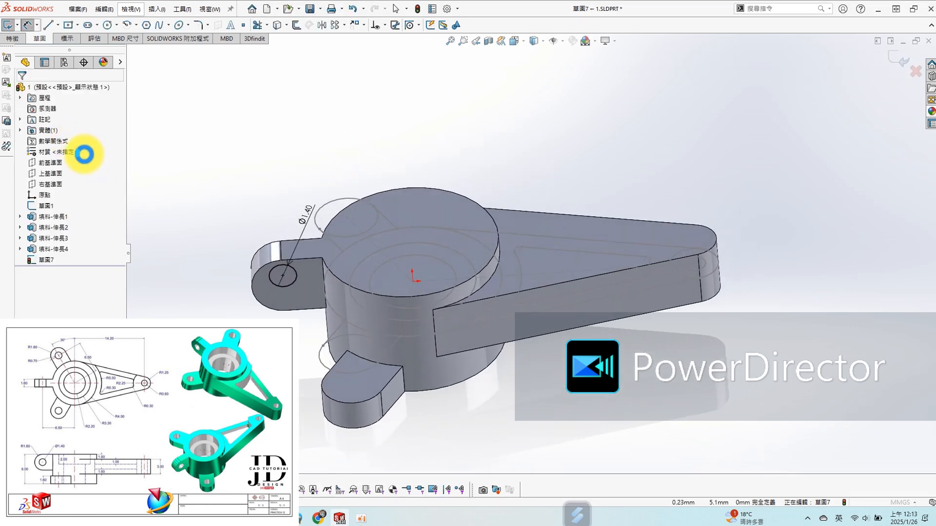
pyautogui.click(76, 119)
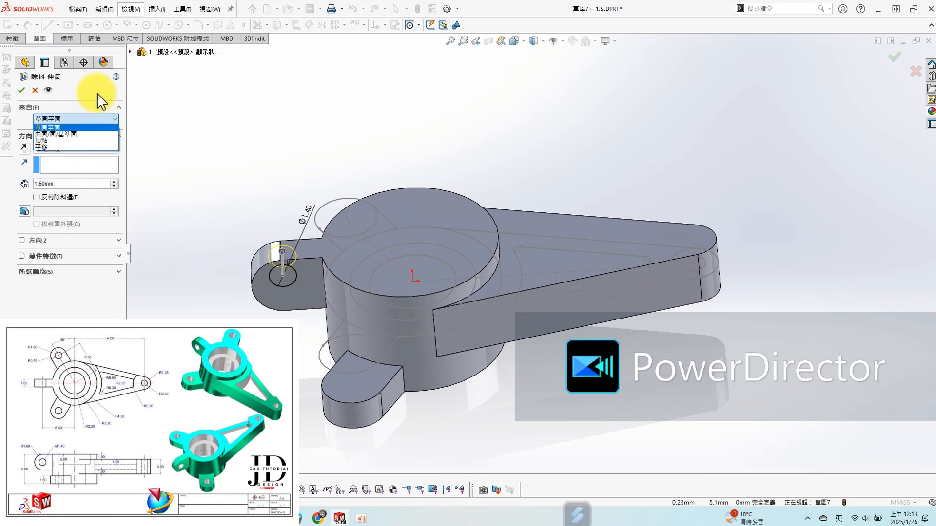
pyautogui.click(98, 119)
pyautogui.click(83, 149)
pyautogui.click(80, 172)
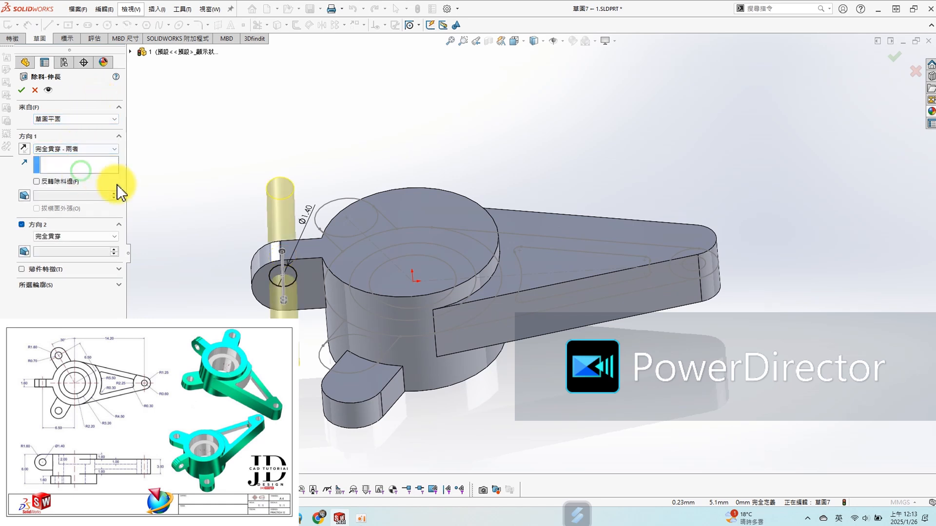
pyautogui.click(22, 90)
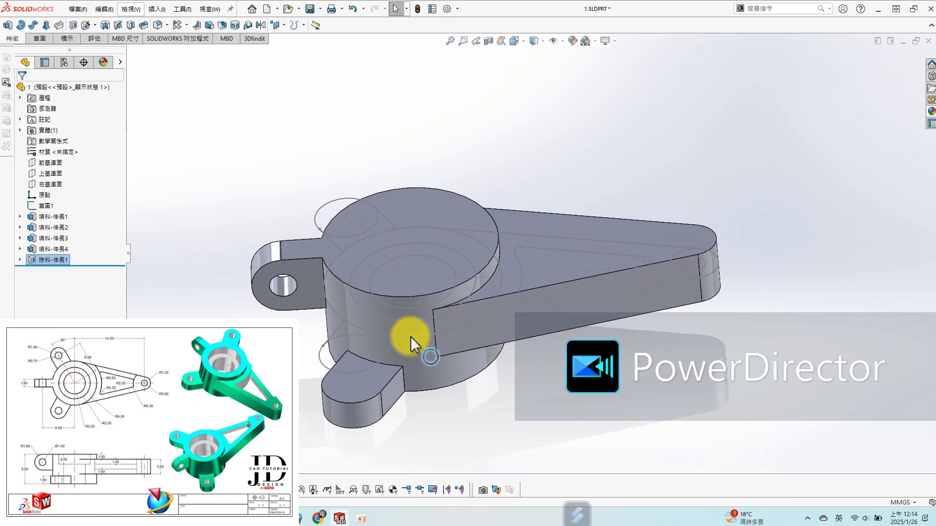
# - Open a sketch on a bottom lug's top face and draw a circle about 1.1 mm in diameter at one lug's centre
pyautogui.click(363, 392)
pyautogui.click(405, 346)
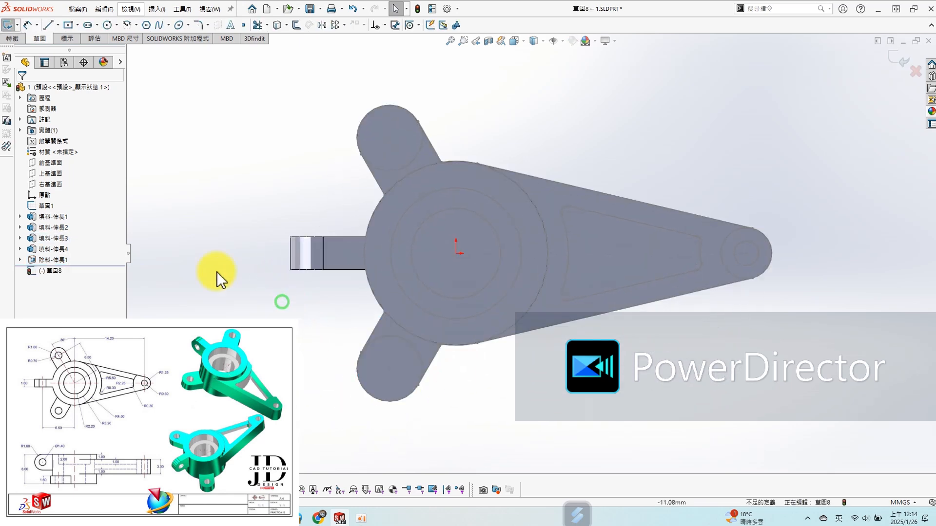
pyautogui.press('s')
pyautogui.click(207, 221)
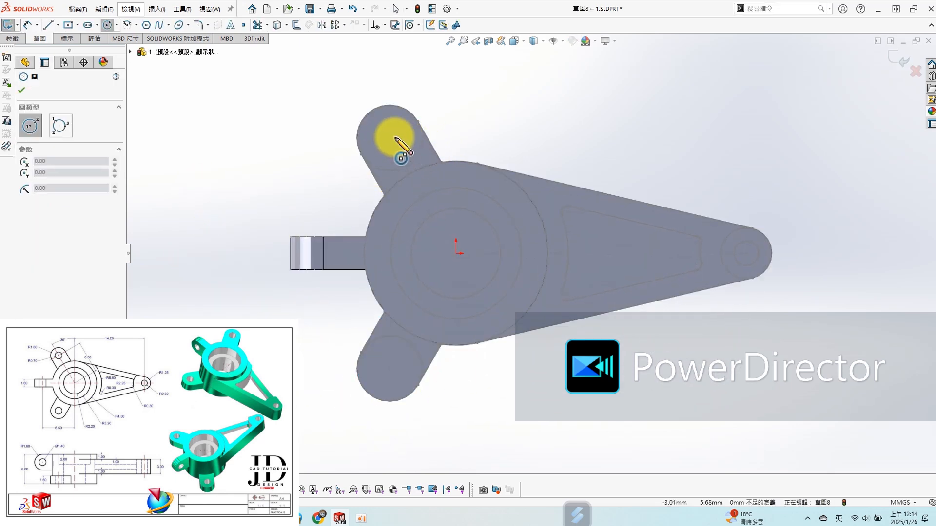
pyautogui.click(389, 138)
pyautogui.click(400, 134)
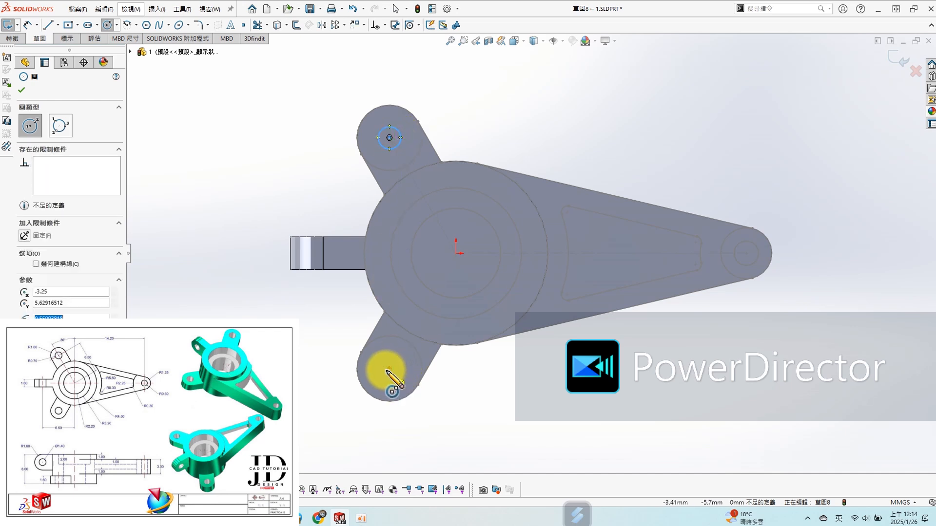
# - Draw a second circle at the other bottom lug's centre and make the two circles equal
pyautogui.click(389, 369)
pyautogui.click(396, 377)
pyautogui.press('Escape')
pyautogui.moveTo(303, 80); pyautogui.dragTo(466, 418)
pyautogui.click(546, 387)
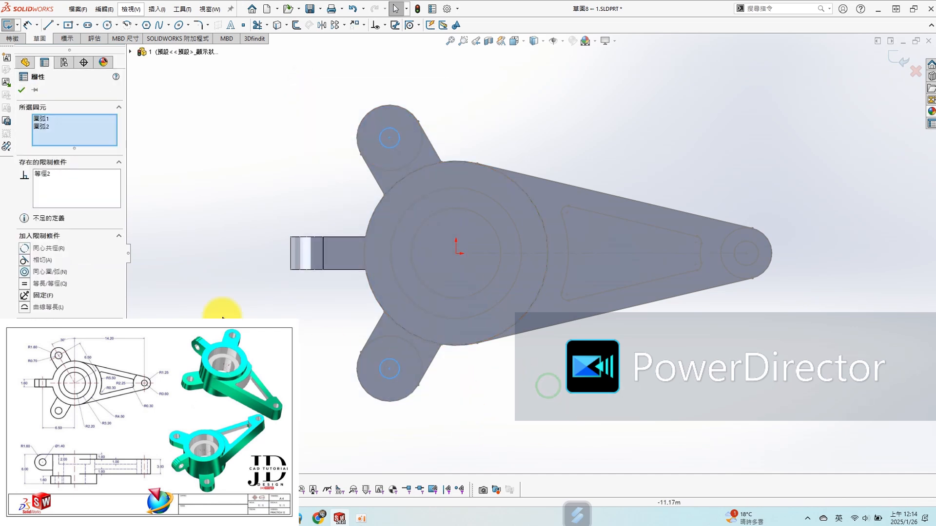
# - Dimension the equal bottom lug circles' diameter as 1.4 mm
pyautogui.click(21, 89)
pyautogui.click(194, 170)
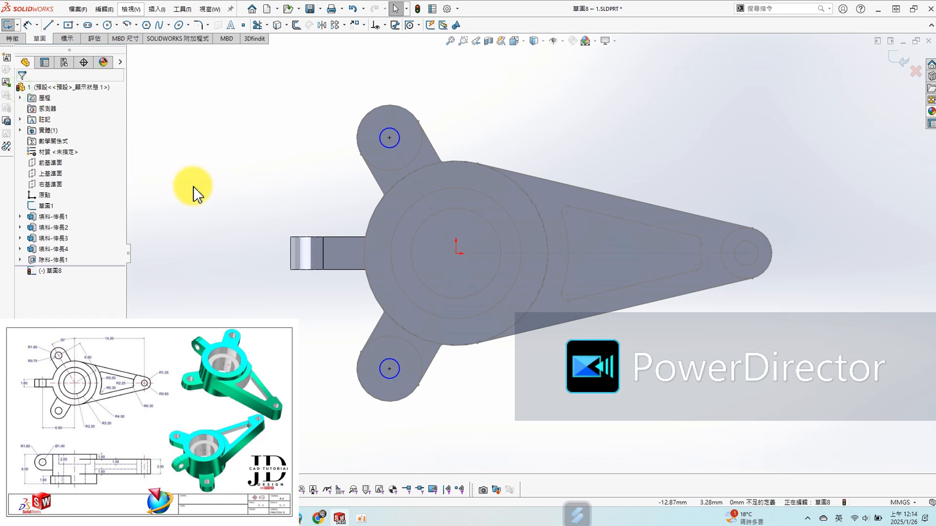
pyautogui.press('s')
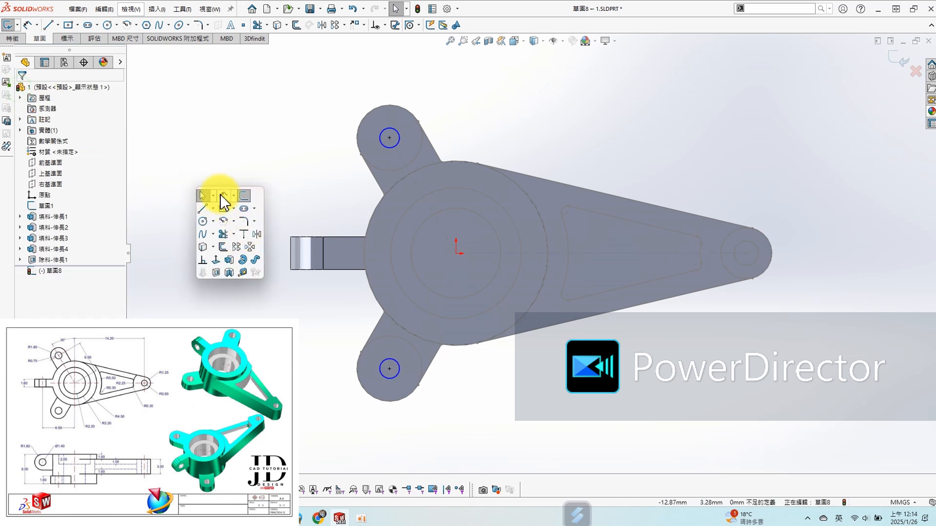
pyautogui.click(224, 196)
pyautogui.click(399, 133)
pyautogui.click(469, 115)
pyautogui.write('1.4')
pyautogui.press('Return')
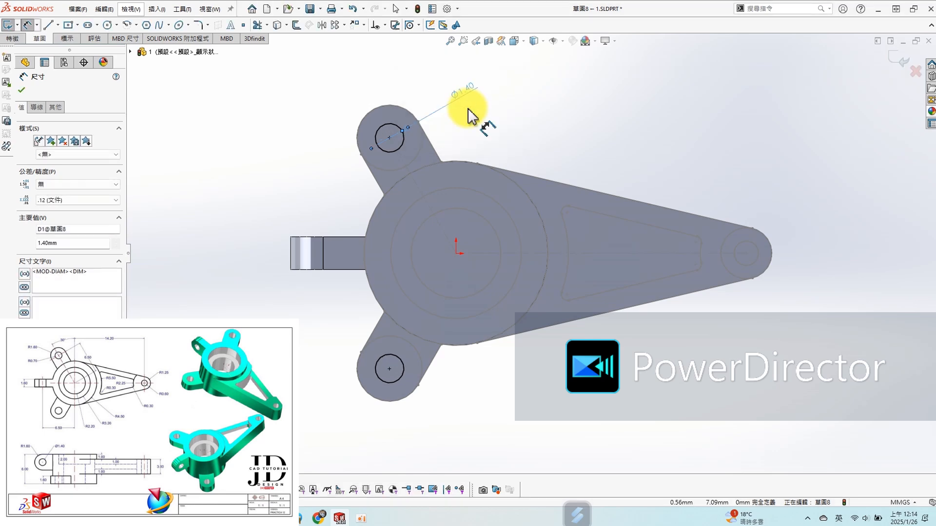
# - Extrude-cut the two bottom lug circles through all to make the lug holes
pyautogui.press('s')
pyautogui.moveTo(370, 197); pyautogui.dragTo(354, 260, button='middle')
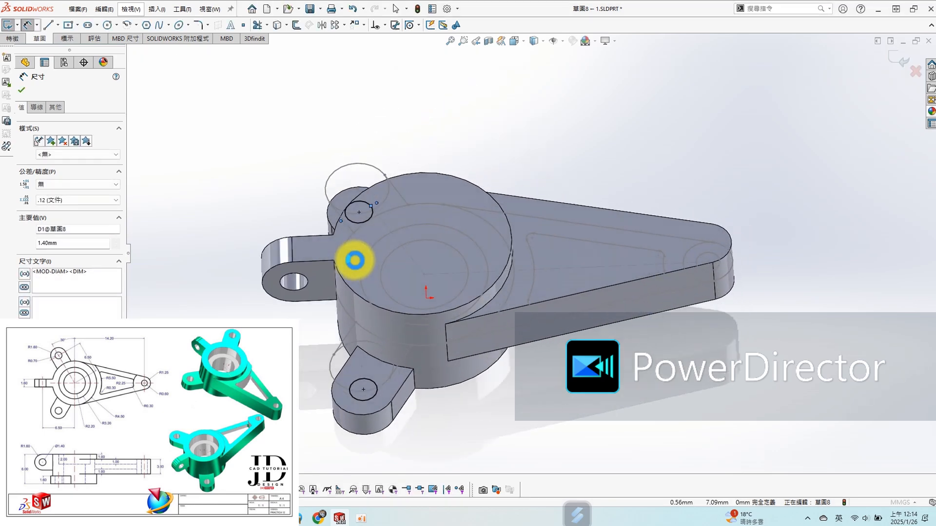
pyautogui.click(63, 149)
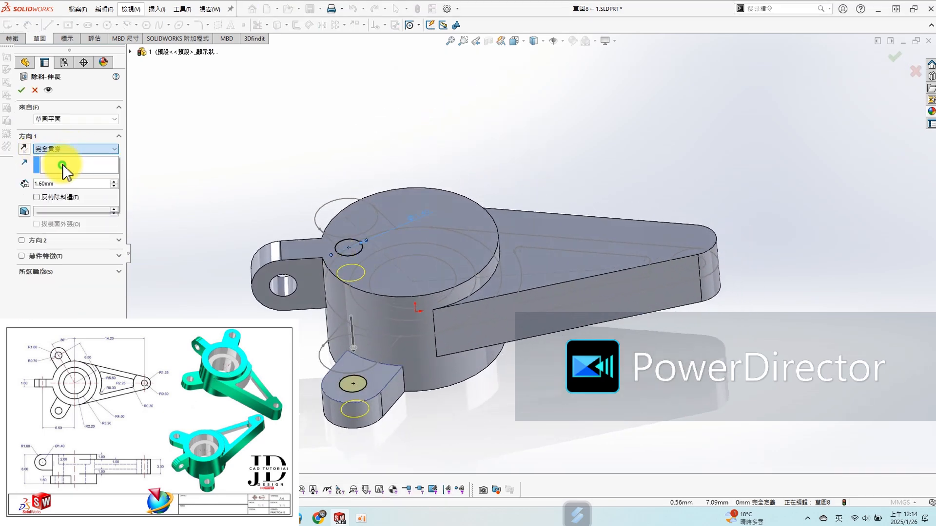
pyautogui.click(62, 166)
pyautogui.click(21, 90)
# - Open a sketch on the tapered arm's top face and convert the 1.2 mm circle at the arm's tip into it
pyautogui.moveTo(669, 226); pyautogui.dragTo(679, 247, button='middle')
pyautogui.click(685, 241)
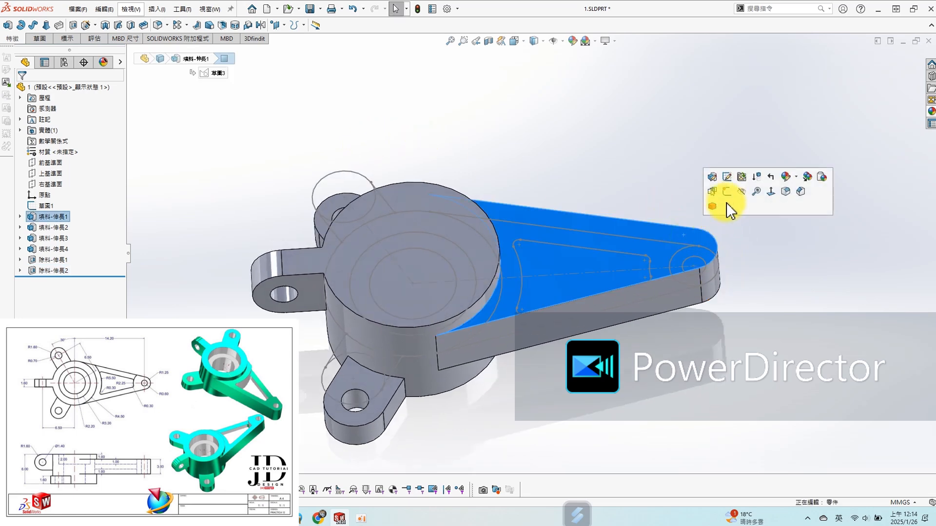
pyautogui.click(727, 192)
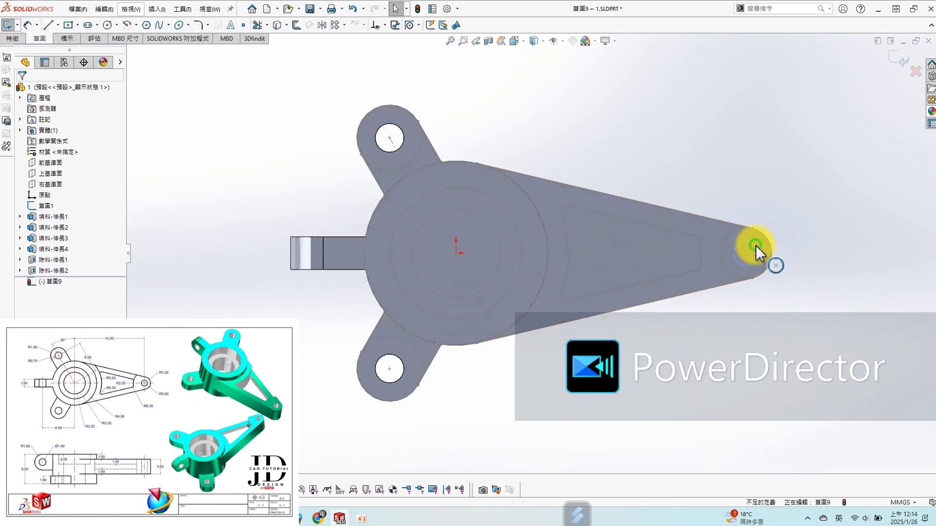
pyautogui.click(756, 246)
pyautogui.click(664, 285)
# - Extrude-cut the arm tip circle through all to make the tip hole
pyautogui.press('s')
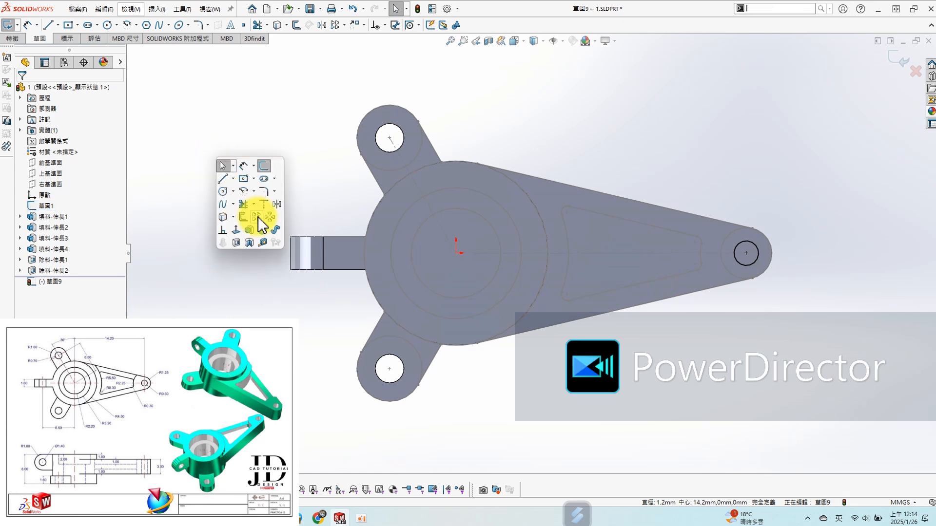
pyautogui.click(236, 243)
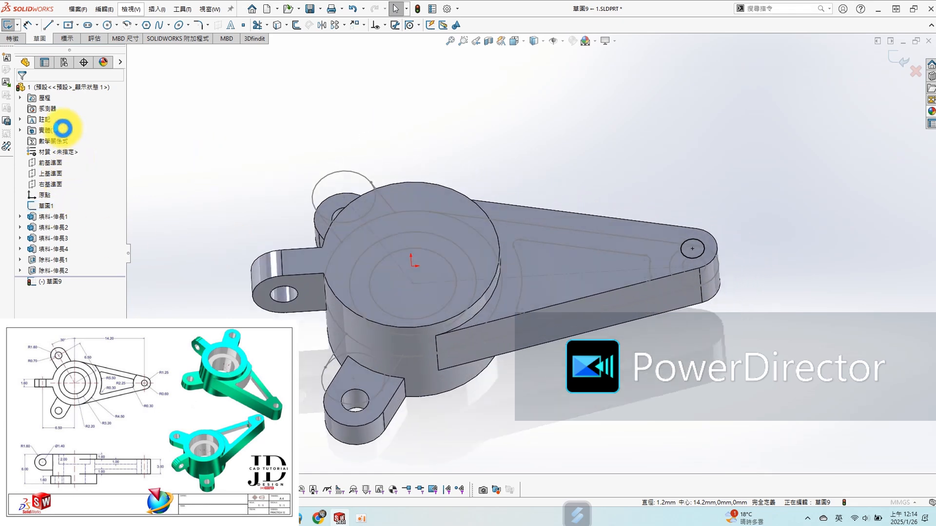
pyautogui.click(84, 147)
pyautogui.click(68, 164)
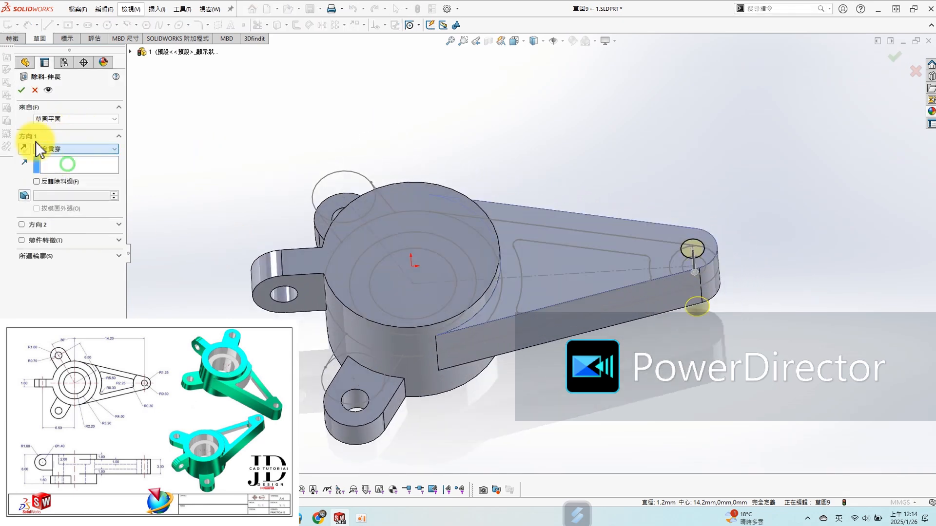
pyautogui.click(23, 90)
# - Open a sketch on the hub's top face and convert the 6.4 mm bore circle from the base sketch into it
pyautogui.moveTo(398, 242); pyautogui.dragTo(446, 271, button='middle')
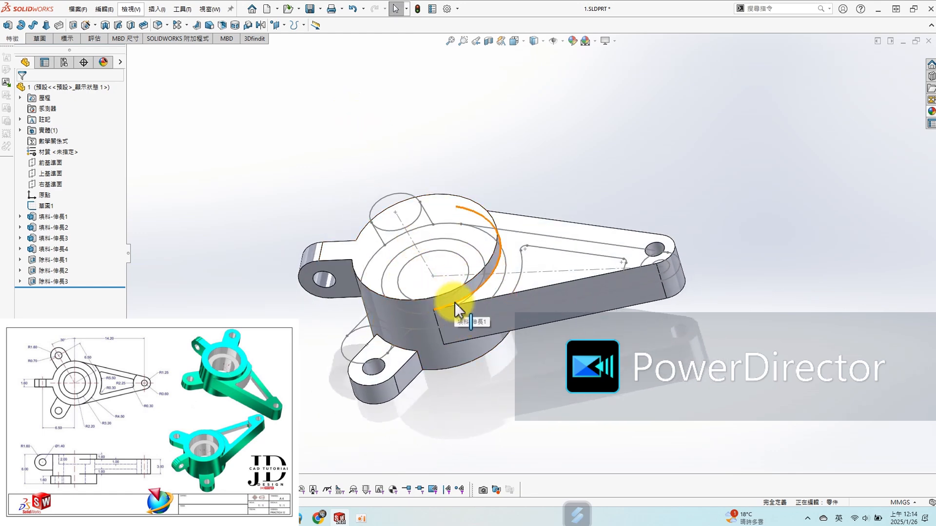
pyautogui.click(457, 206)
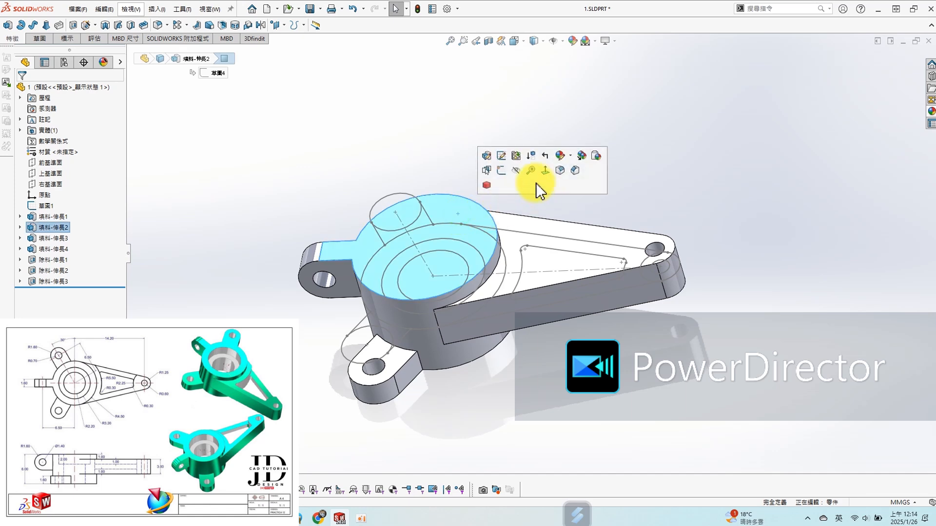
pyautogui.moveTo(443, 183); pyautogui.dragTo(455, 203, button='middle')
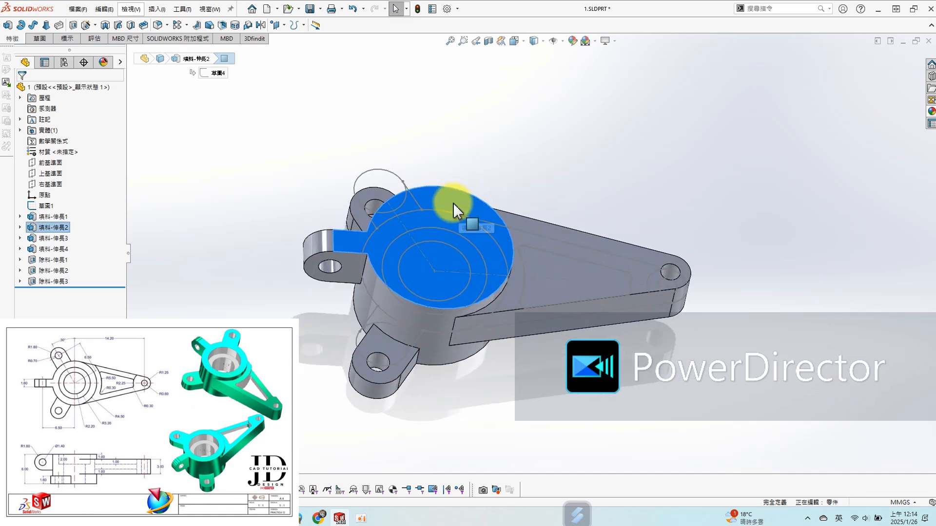
pyautogui.click(487, 153)
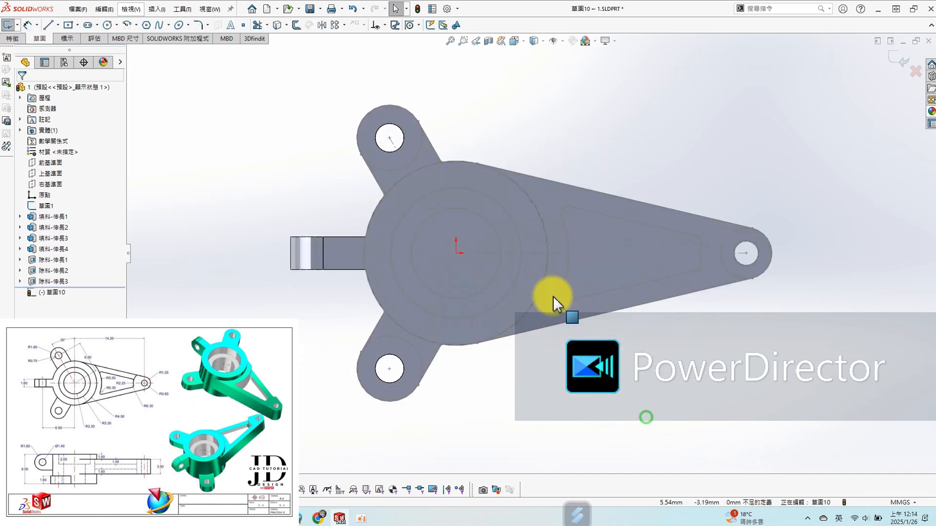
pyautogui.click(517, 235)
pyautogui.press('s')
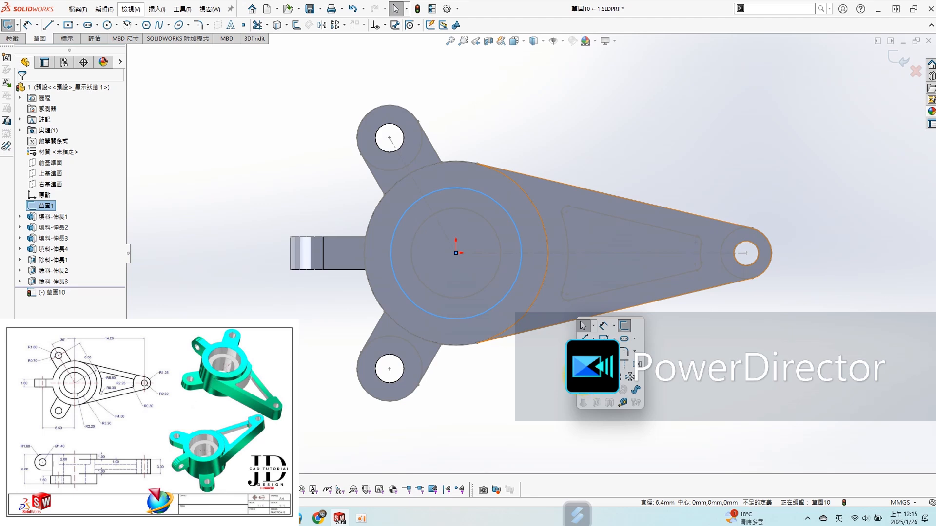
pyautogui.click(584, 376)
# - Extrude-cut the 6.4 mm circle 2 mm deep into the hub
pyautogui.press('s')
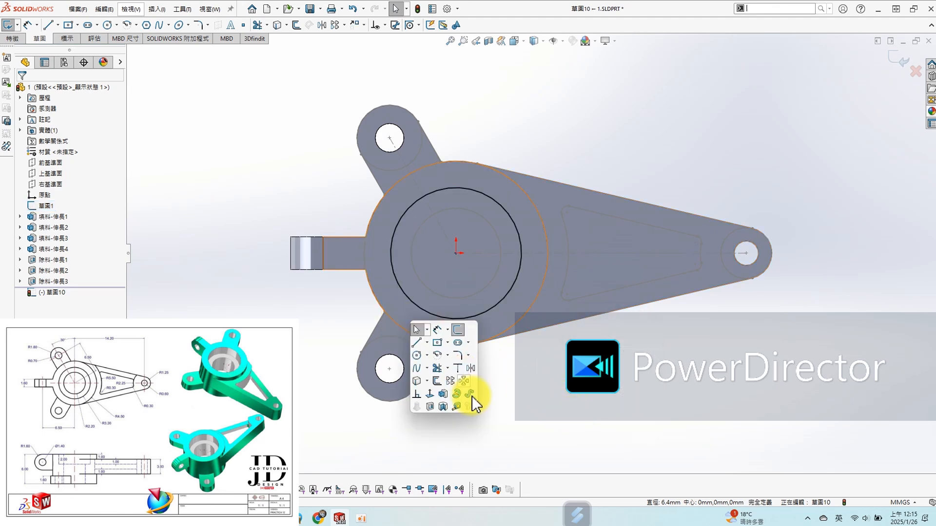
pyautogui.click(431, 407)
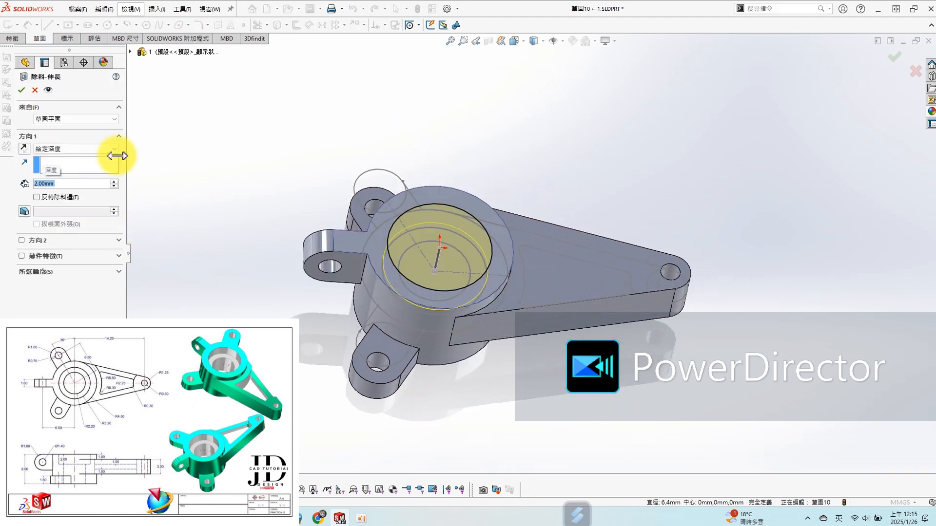
pyautogui.click(22, 90)
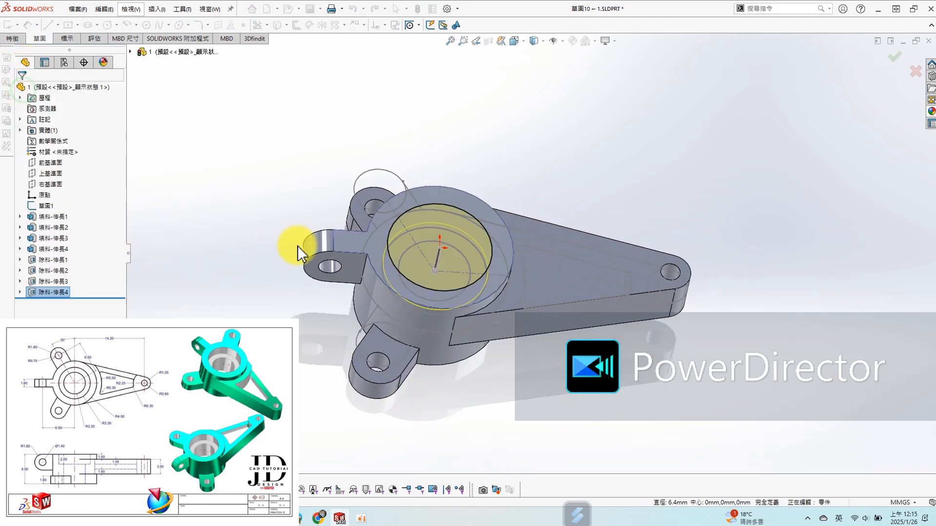
# - Open a sketch on the floor of the hub's counterbore and convert the inner 4.4 mm circle into it
pyautogui.click(468, 249)
pyautogui.click(510, 204)
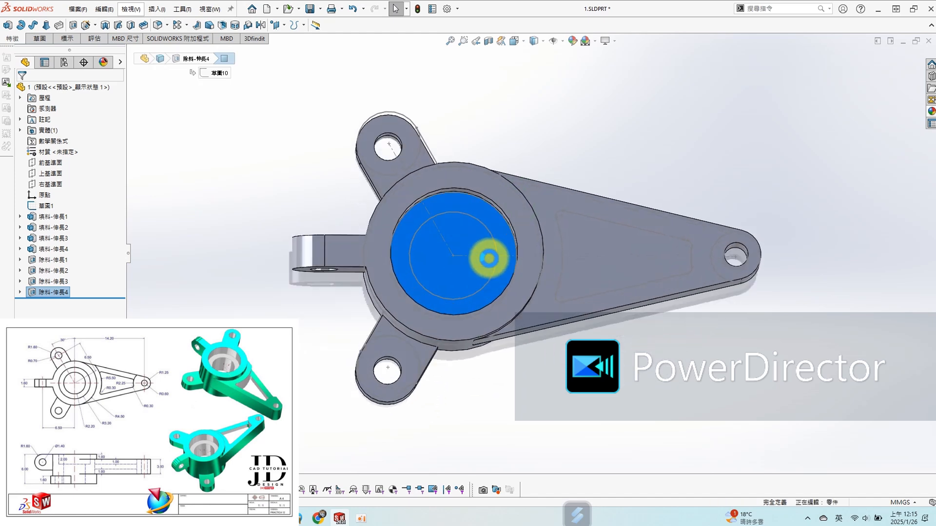
pyautogui.click(491, 227)
pyautogui.press('s')
pyautogui.click(412, 357)
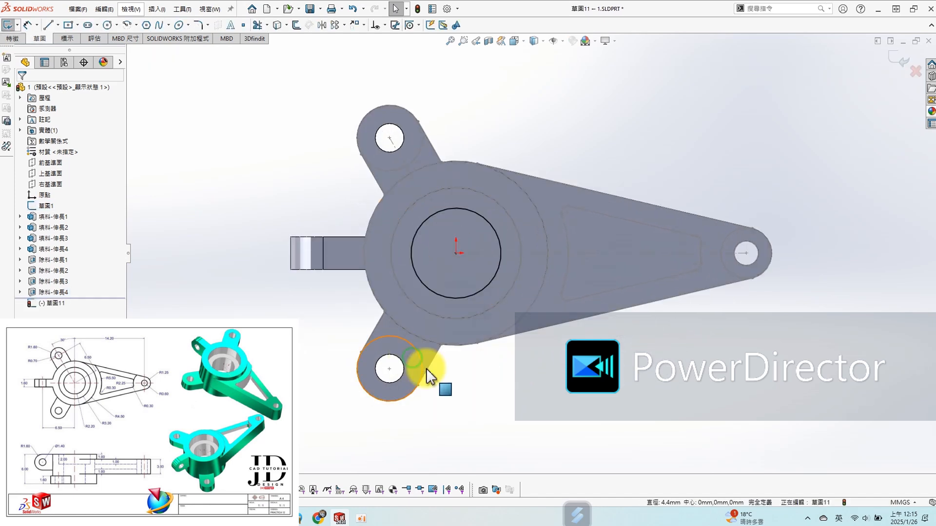
# - Extrude-cut the 4.4 mm circle through all to complete the hub's bore
pyautogui.press('s')
pyautogui.click(533, 469)
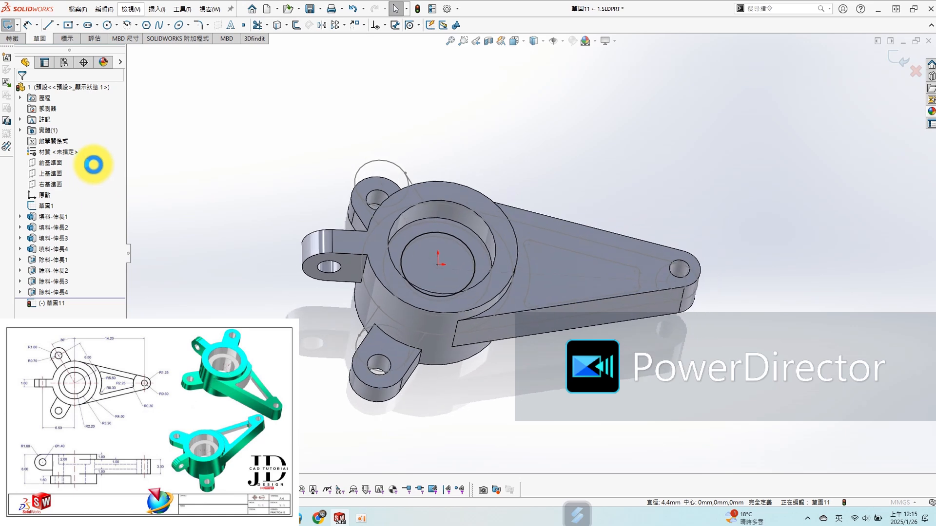
pyautogui.click(73, 149)
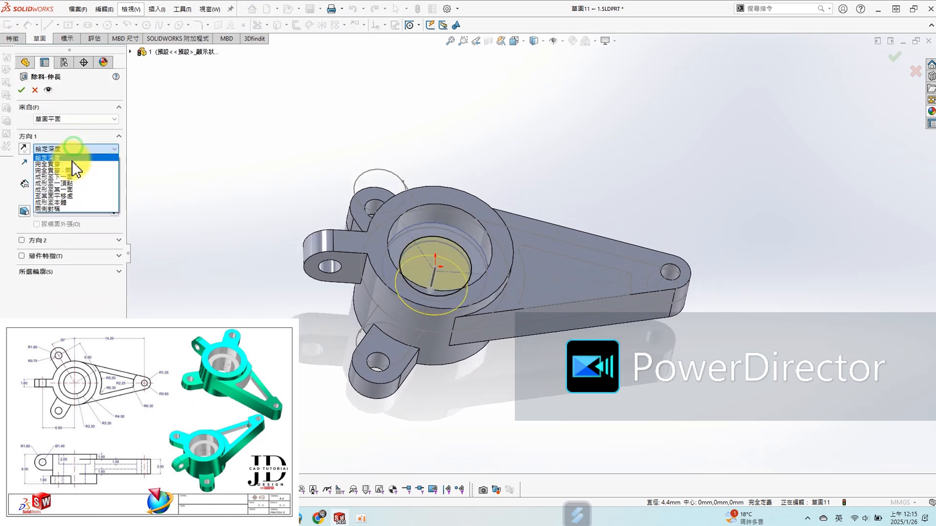
pyautogui.click(22, 90)
# - Open a sketch on the tapered arm's top face for the pocket
pyautogui.click(560, 221)
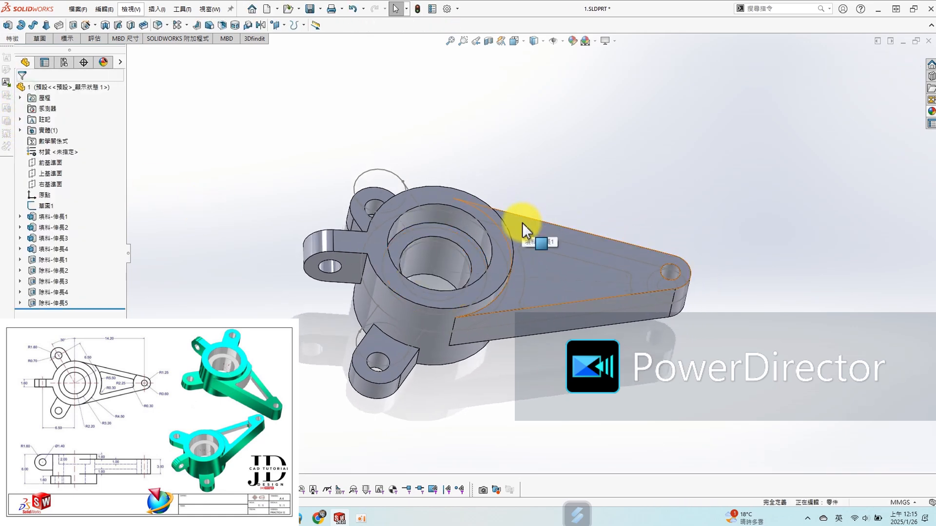
pyautogui.moveTo(580, 244); pyautogui.dragTo(541, 281, button='middle')
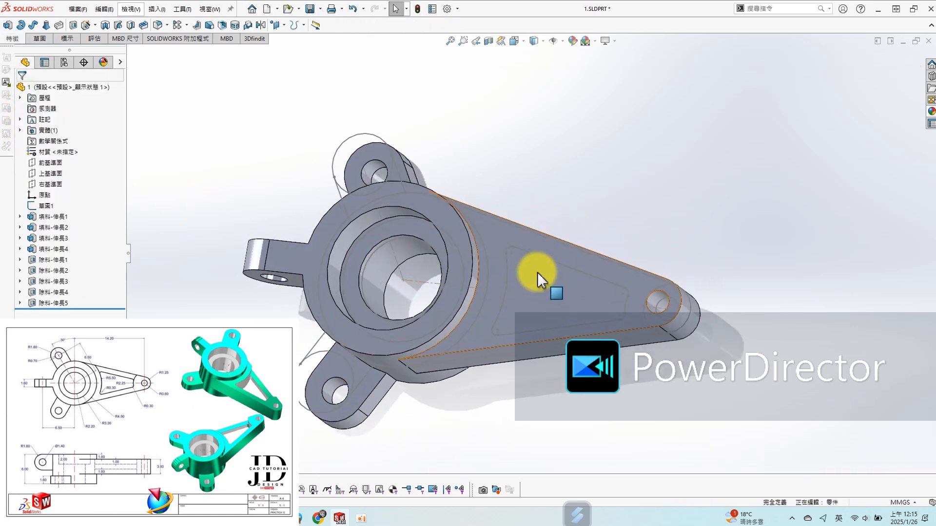
pyautogui.click(534, 245)
pyautogui.click(581, 199)
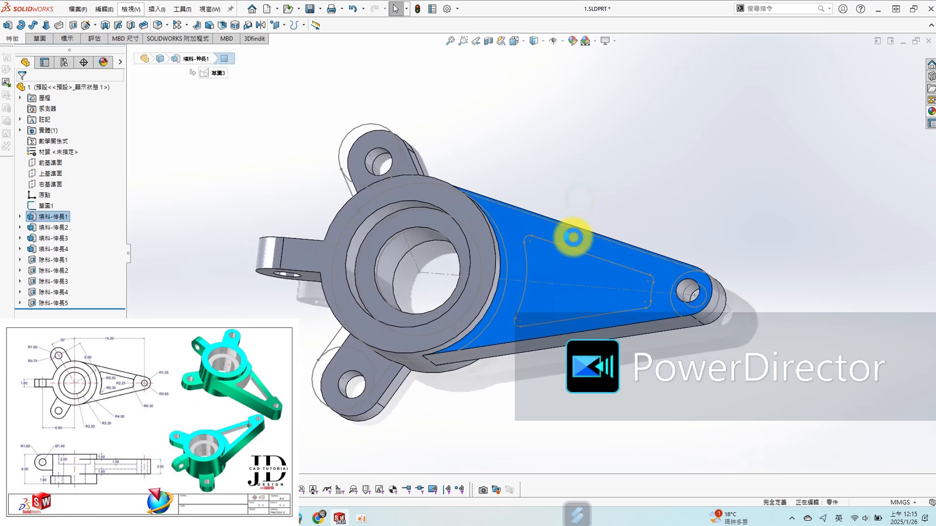
pyautogui.scroll(-3, 741, 260)
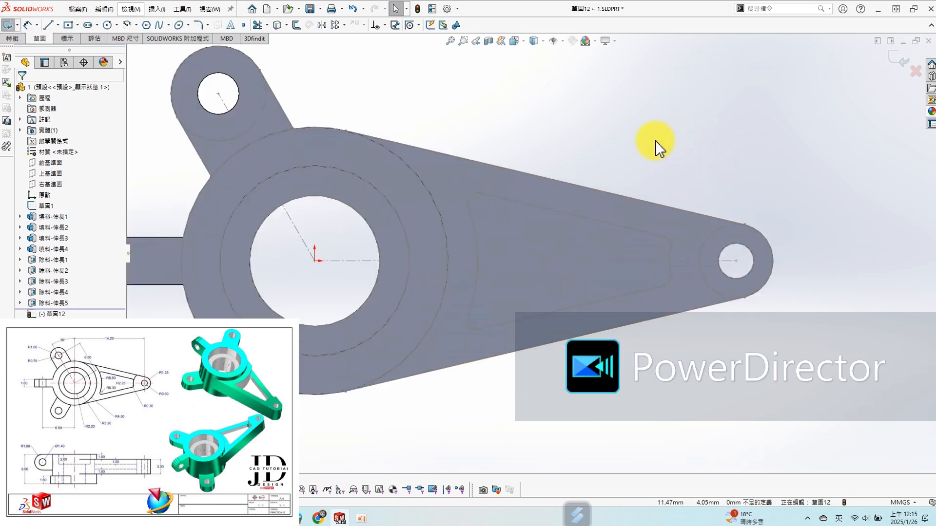
# - Convert the pocket outline's two slanted lines, two end arcs and four corner arcs from the base sketch into the arm sketch
pyautogui.press('s')
pyautogui.click(666, 202)
pyautogui.click(585, 217)
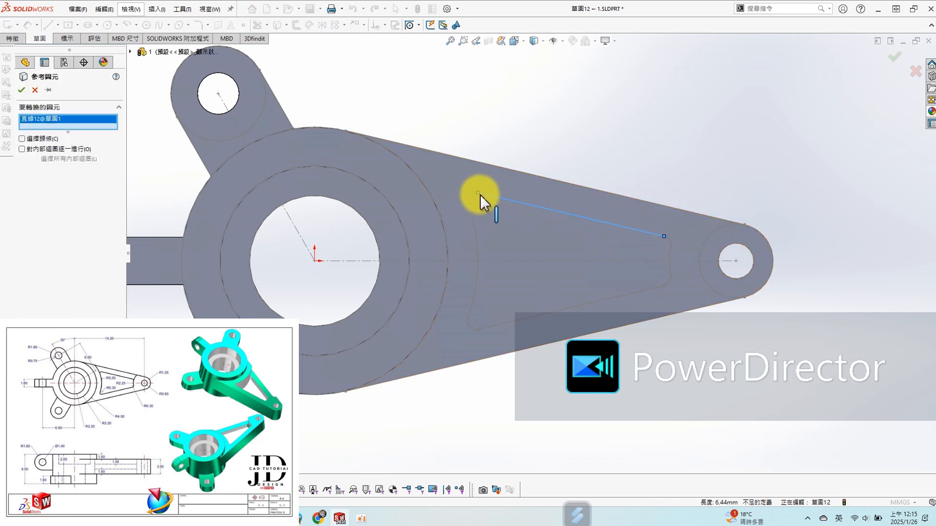
pyautogui.click(474, 200)
pyautogui.click(473, 233)
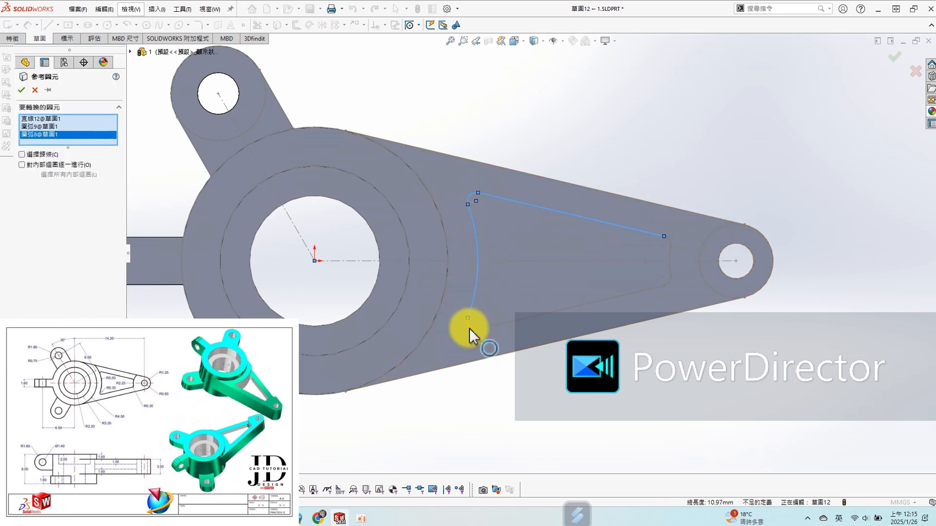
pyautogui.click(471, 329)
pyautogui.click(546, 313)
pyautogui.click(669, 286)
pyautogui.click(671, 268)
pyautogui.click(671, 242)
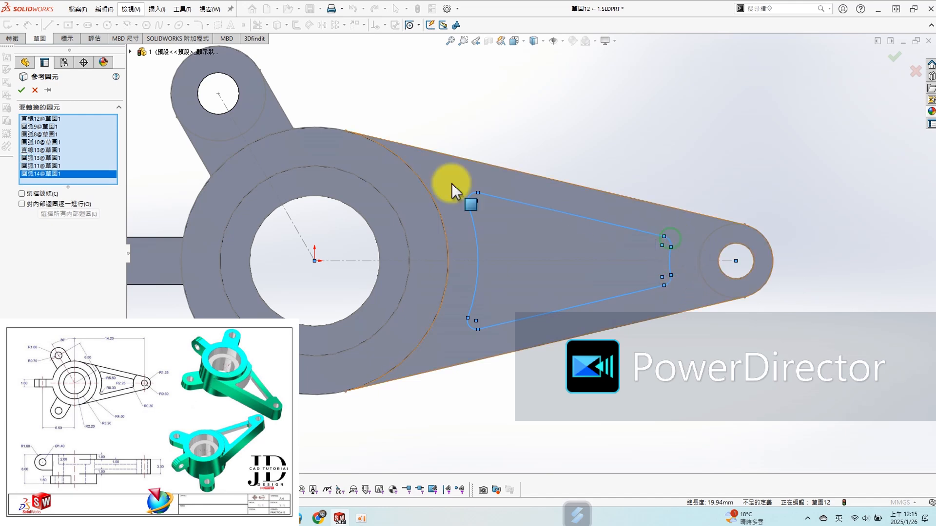
pyautogui.click(22, 90)
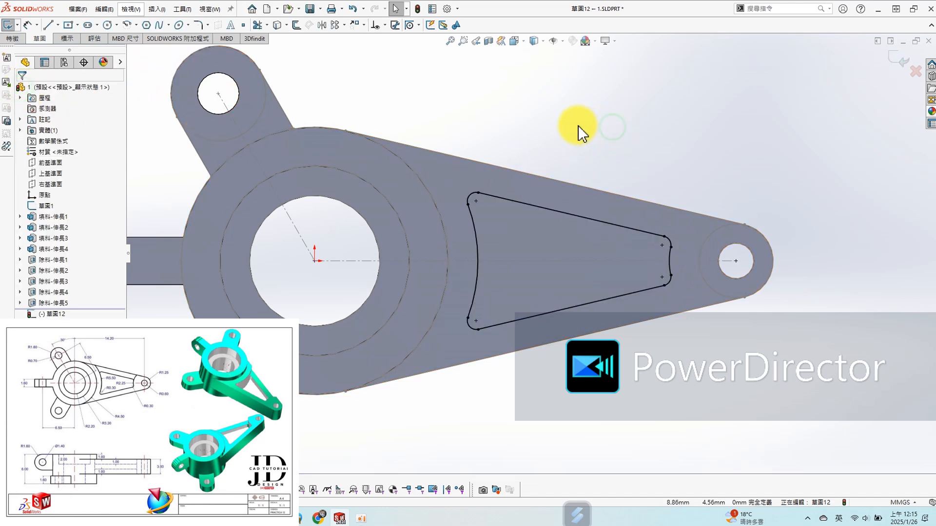
# - Extrude-cut the converted pocket outline through all of the tapered arm
pyautogui.press('s')
pyautogui.click(560, 287)
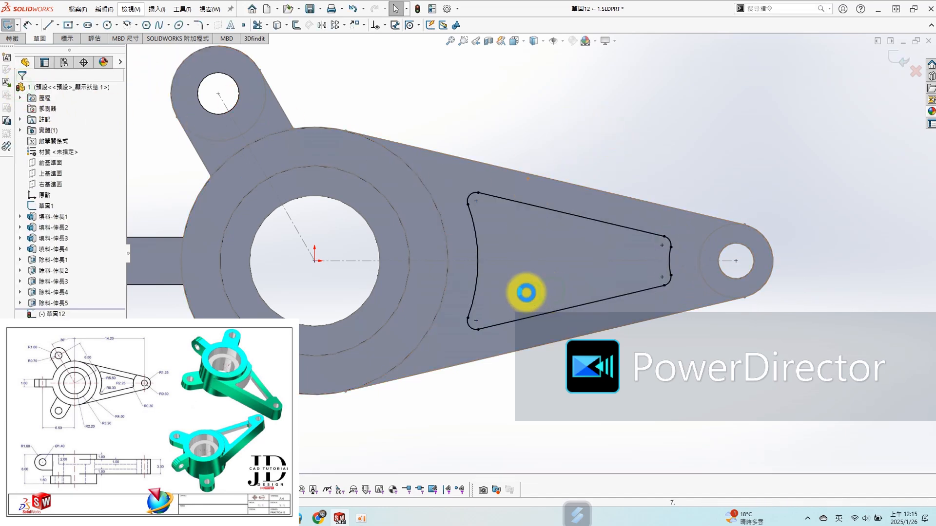
pyautogui.click(76, 149)
pyautogui.click(73, 166)
pyautogui.click(21, 89)
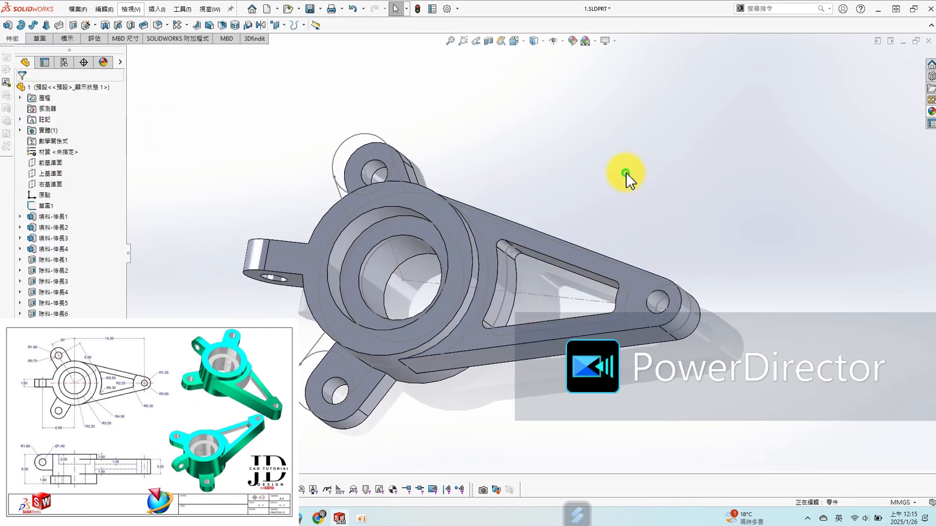
# - On a new sketch on the arm's top face, convert the pocket's upper slanted line, upper corner arcs, both end arcs and the arm's upper edge
pyautogui.click(624, 285)
pyautogui.click(649, 223)
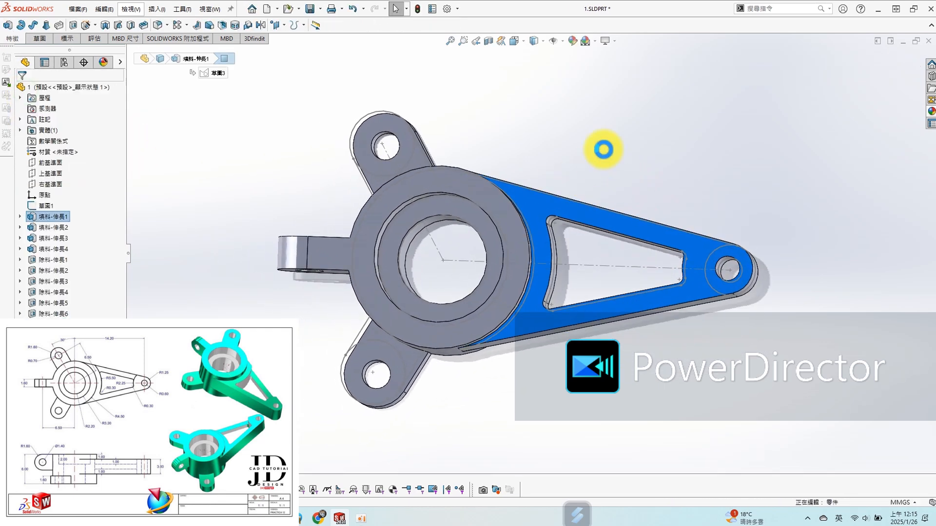
pyautogui.scroll(-2, 580, 142)
pyautogui.press('s')
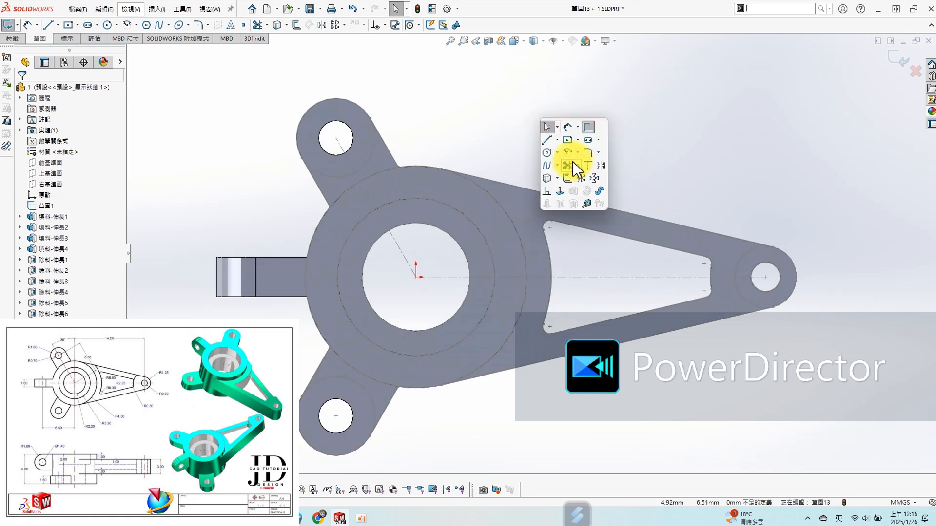
pyautogui.click(551, 178)
pyautogui.click(556, 224)
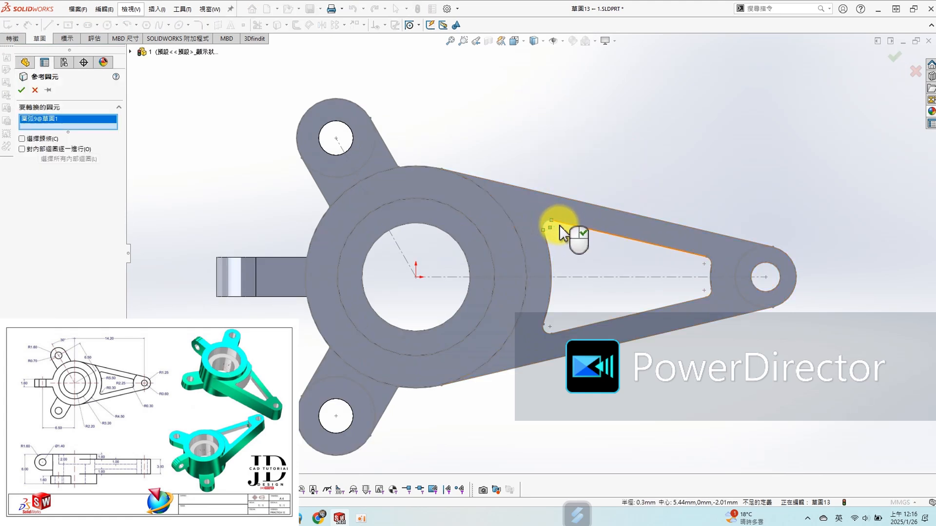
pyautogui.click(560, 227)
pyautogui.click(714, 268)
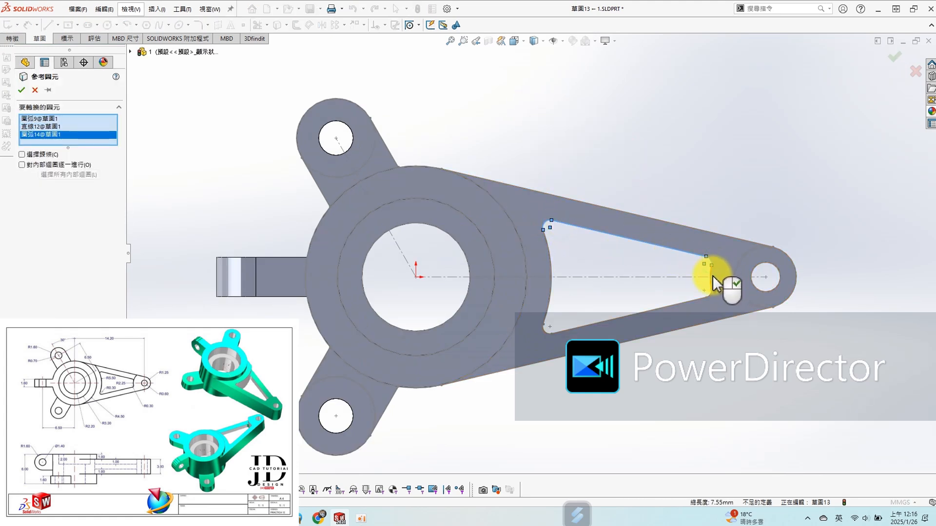
pyautogui.click(713, 273)
pyautogui.click(553, 267)
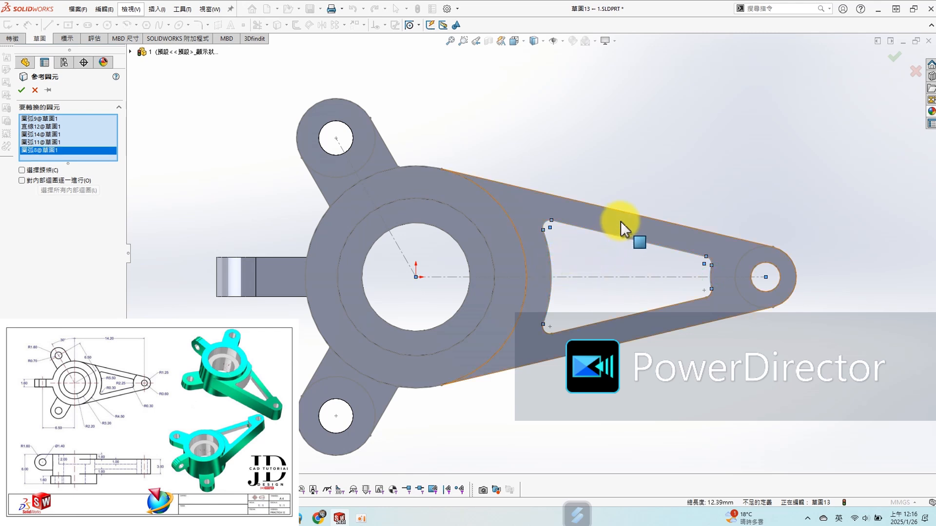
pyautogui.click(634, 218)
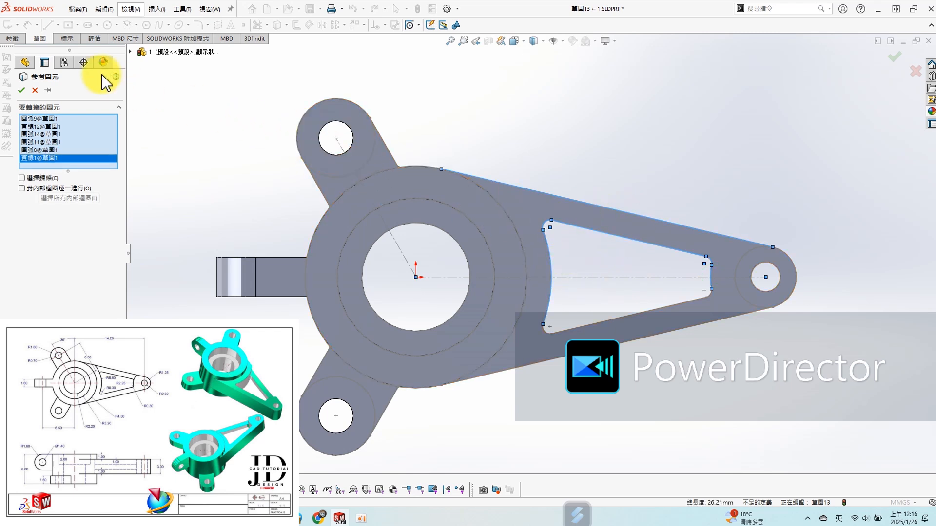
pyautogui.click(21, 90)
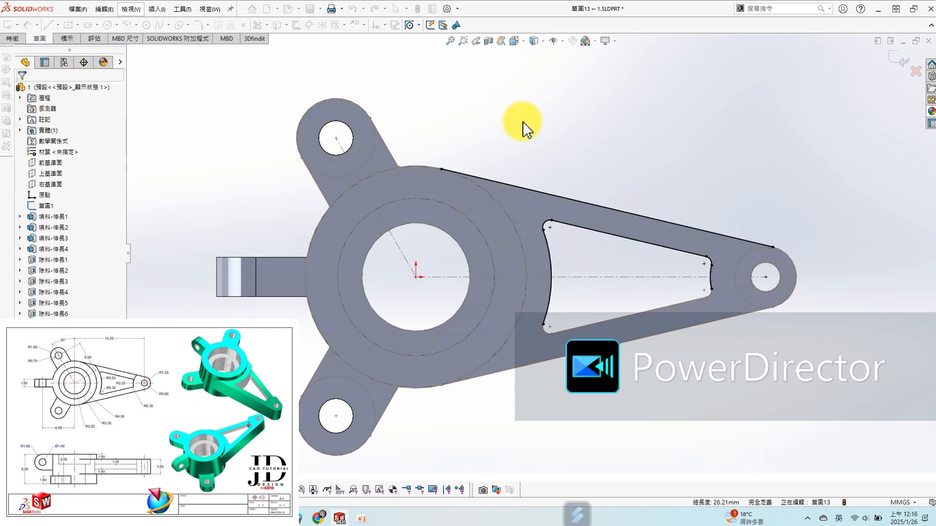
# - Corner-trim both end arcs to the arm's upper edge and the pocket's upper corner arcs, closing the upper rib profile
pyautogui.rightClick(626, 137)
pyautogui.click(606, 181)
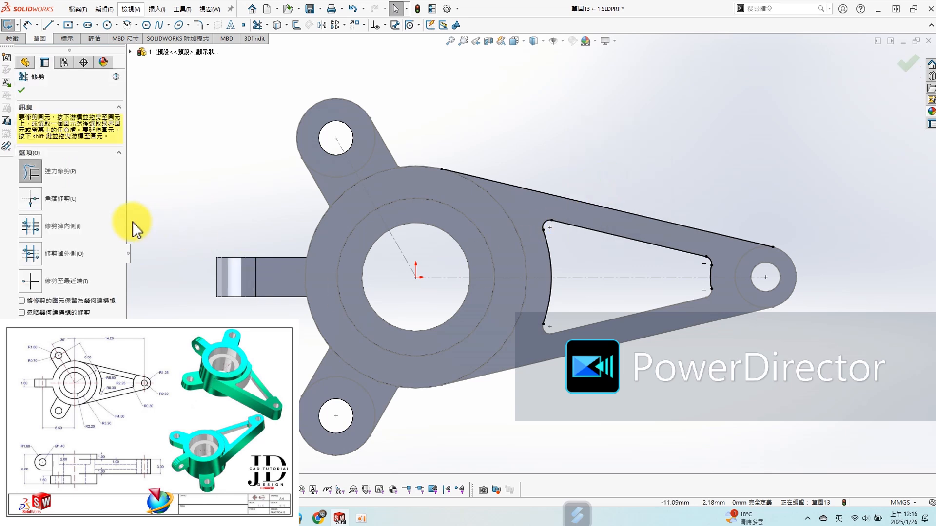
pyautogui.click(30, 198)
pyautogui.click(551, 259)
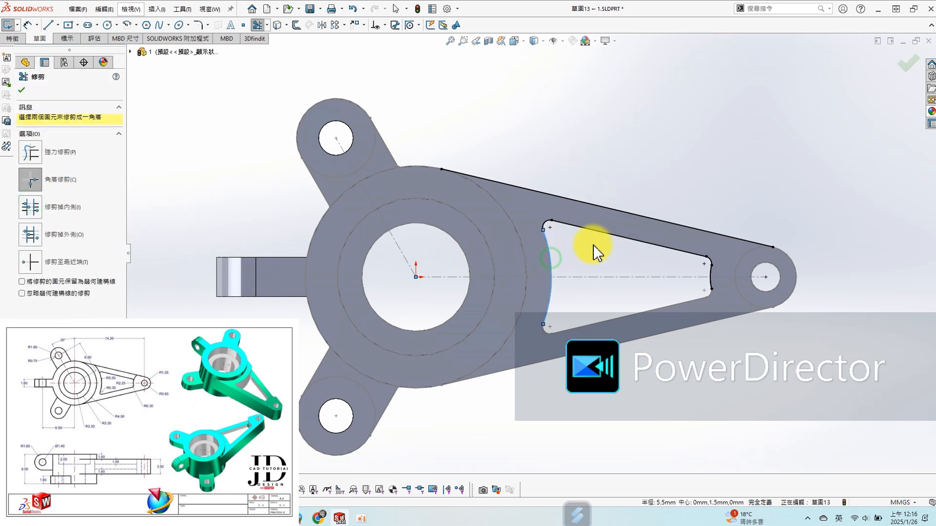
pyautogui.click(621, 212)
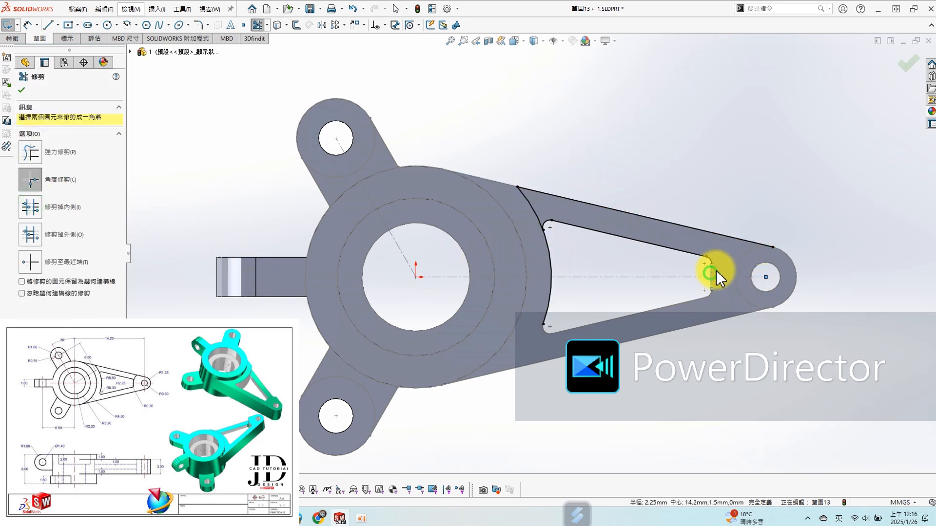
pyautogui.scroll(-5, 606, 220)
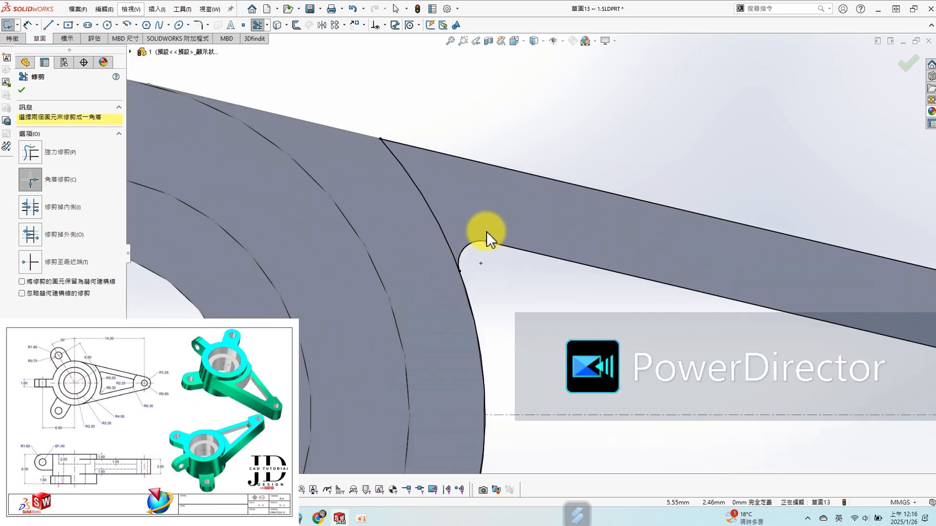
pyautogui.click(458, 255)
pyautogui.scroll(3, 531, 254)
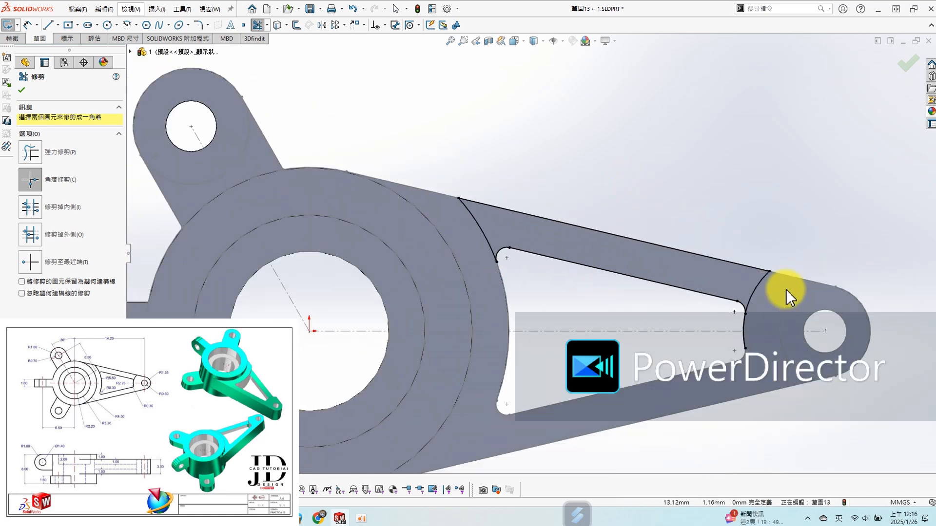
pyautogui.click(756, 295)
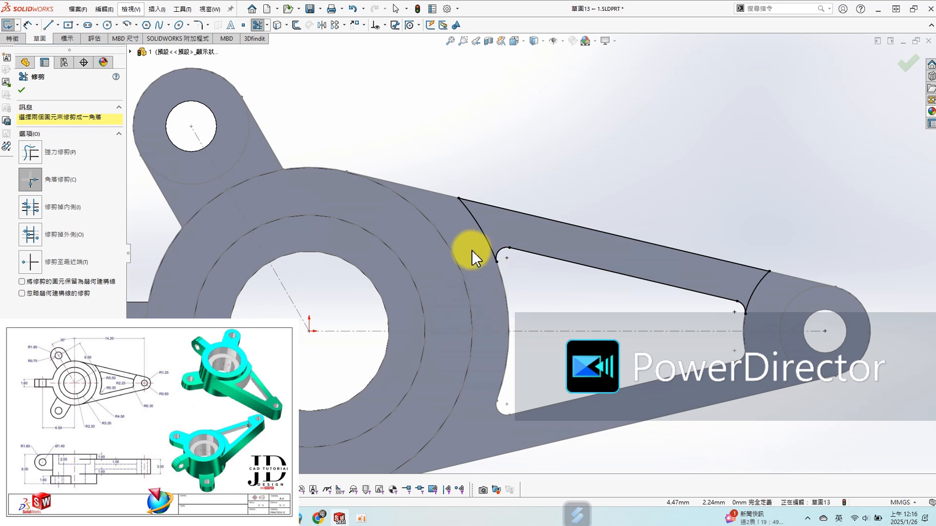
# - Extrude-cut the upper rib profile to a depth of 1 mm
pyautogui.press('s')
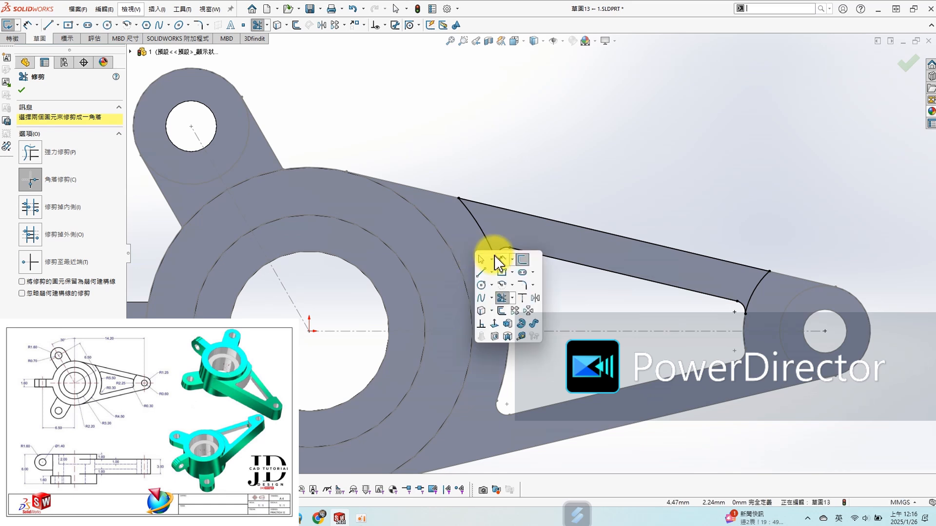
pyautogui.click(494, 336)
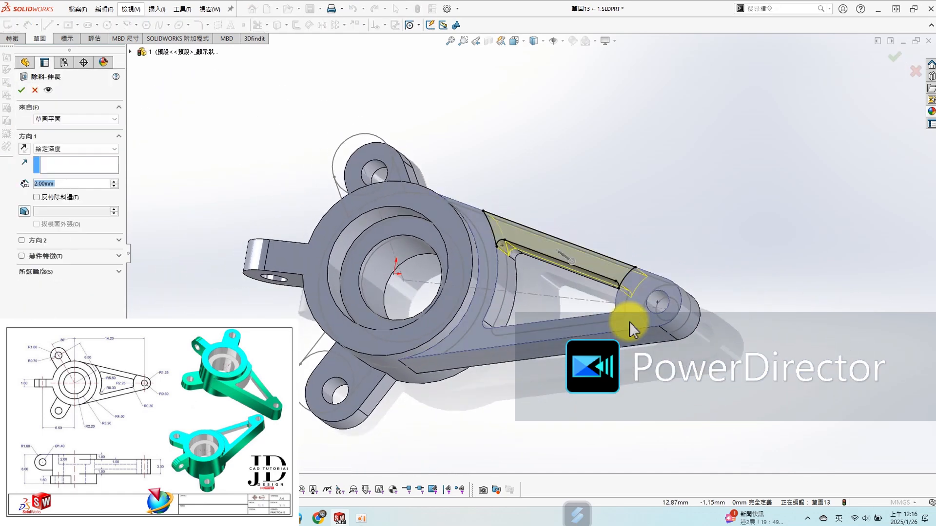
pyautogui.write('1')
pyautogui.press('Return')
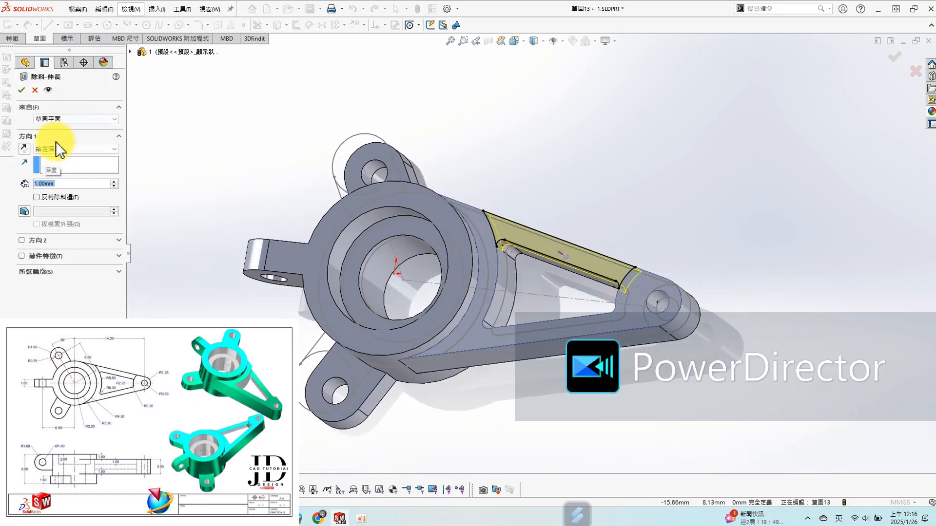
pyautogui.click(22, 90)
pyautogui.moveTo(565, 286)
pyautogui.mouseDown(button='middle')
pyautogui.moveTo(577, 299)
pyautogui.moveTo(540, 322)
pyautogui.mouseUp(button='middle')
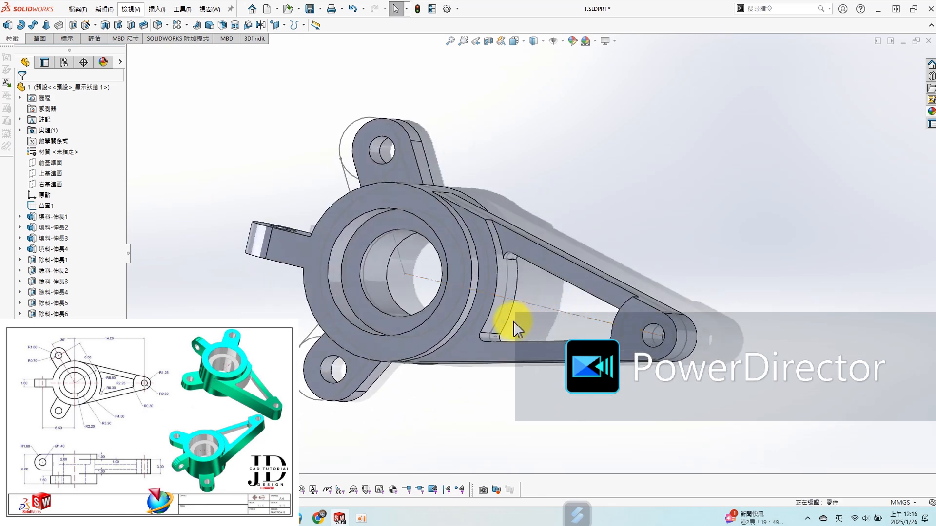
# - Measure the distance between the hub's top face and the bottom lug's top face
pyautogui.moveTo(516, 330); pyautogui.dragTo(539, 183, button='middle')
pyautogui.moveTo(445, 244); pyautogui.dragTo(598, 247, button='middle')
pyautogui.scroll(-2, 337, 191)
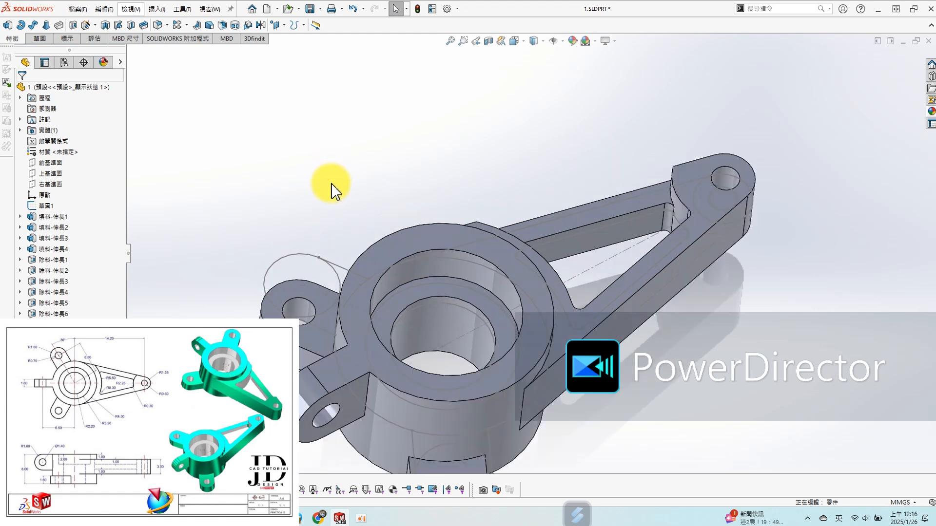
pyautogui.press('s')
pyautogui.click(377, 199)
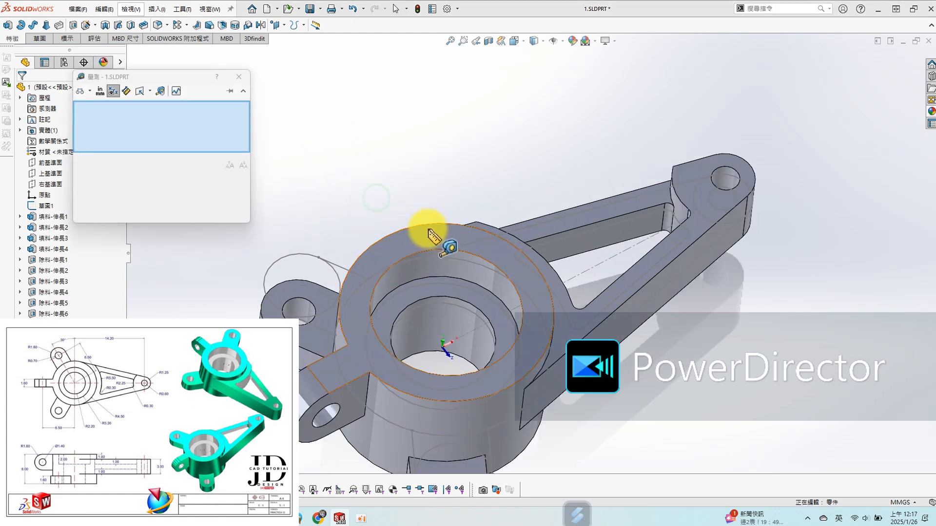
pyautogui.click(426, 232)
pyautogui.click(308, 319)
pyautogui.moveTo(322, 347); pyautogui.dragTo(345, 272, button='middle')
pyautogui.press('Escape')
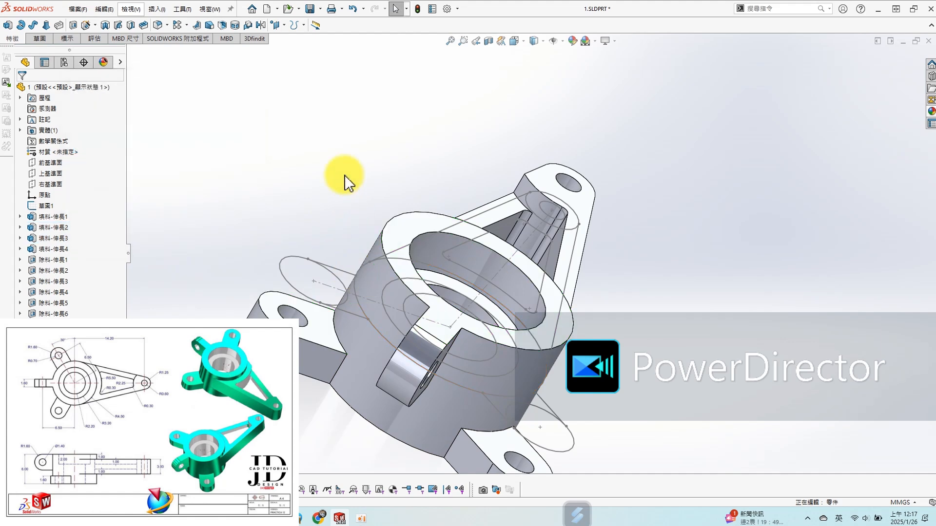
# - Move the bottom lug's top face by translating it 4.4 mm along Y
pyautogui.rightClick(313, 334)
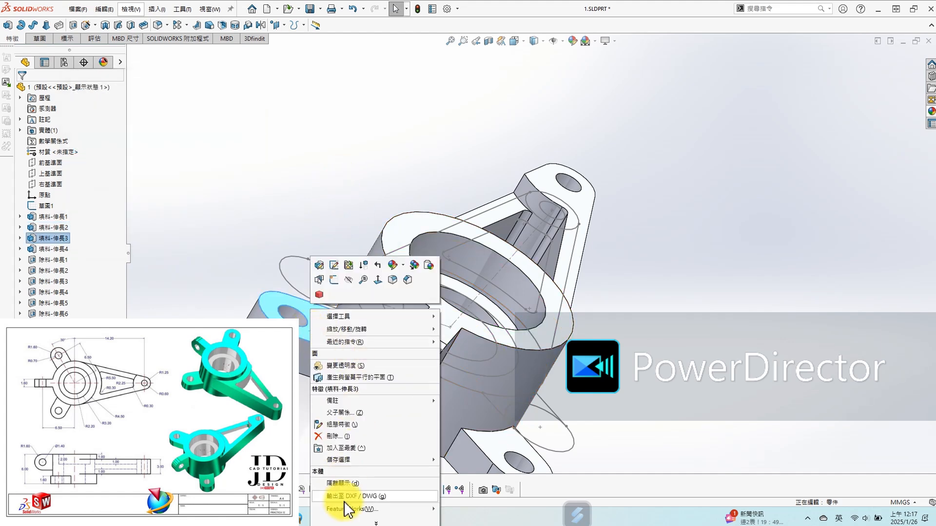
pyautogui.click(376, 521)
pyautogui.click(333, 482)
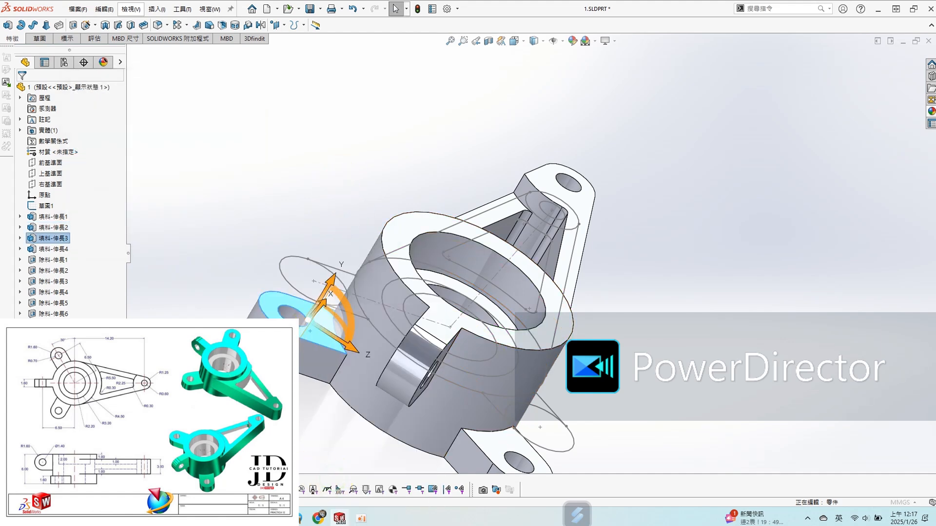
pyautogui.moveTo(196, 335); pyautogui.dragTo(160, 340, button='middle')
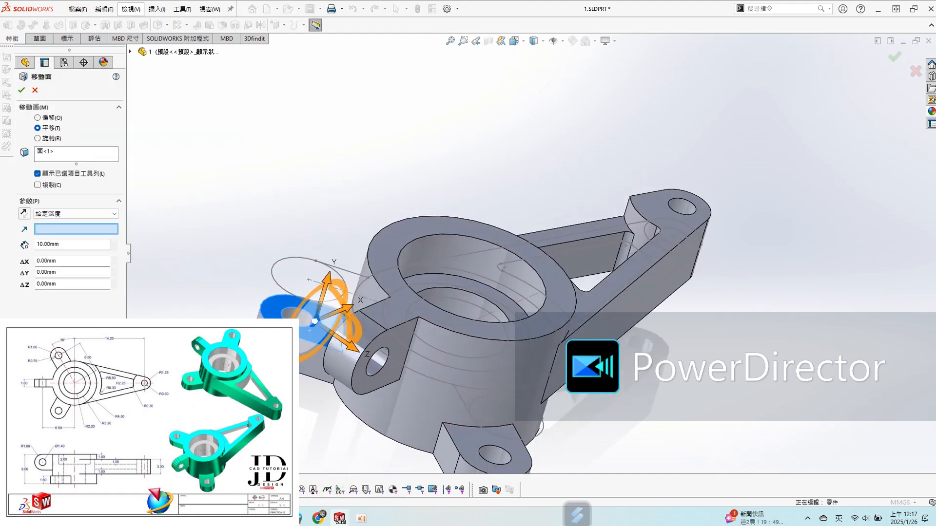
pyautogui.click(58, 272)
pyautogui.write('4.4')
pyautogui.press('Return')
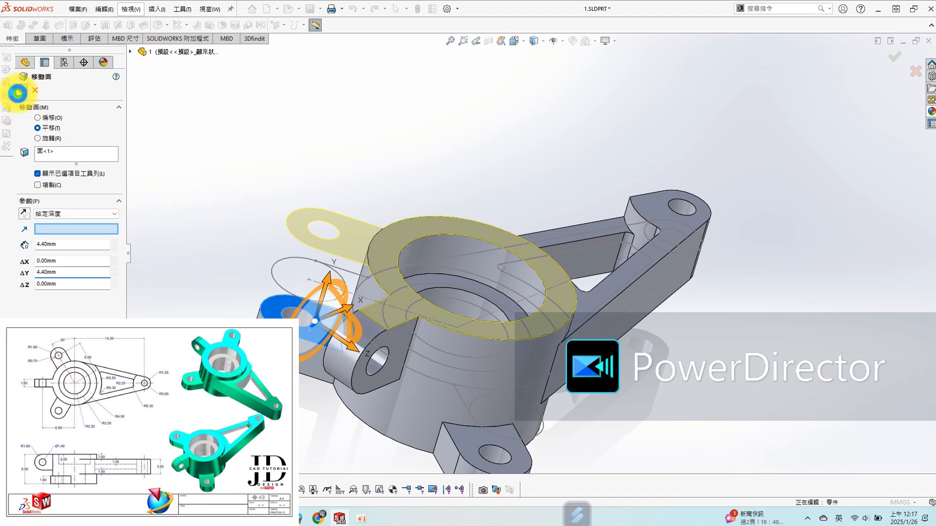
pyautogui.click(20, 91)
# - On a new sketch on the hub's bottom face, convert the 9 mm hub circle plus the raised lug's end circle and two side lines
pyautogui.moveTo(300, 366); pyautogui.dragTo(314, 271, button='middle')
pyautogui.click(349, 356)
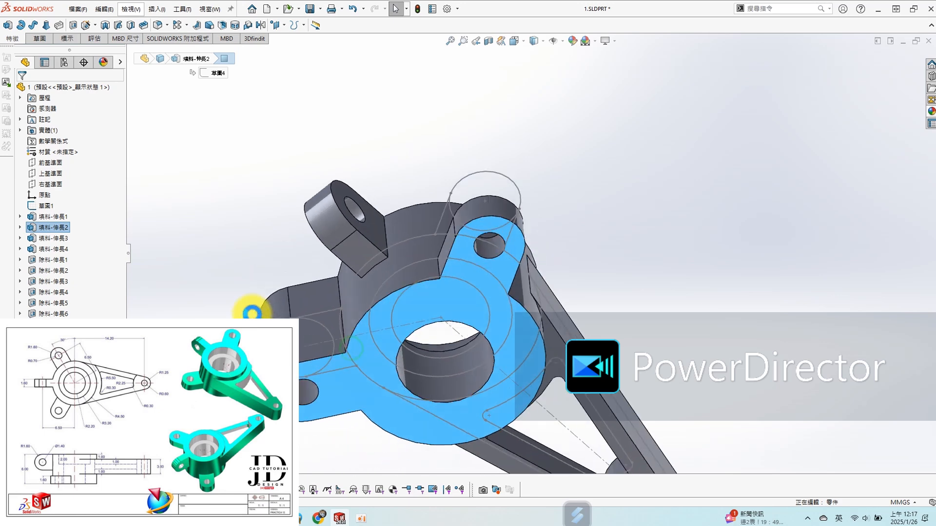
pyautogui.scroll(-2, 375, 335)
pyautogui.press('s')
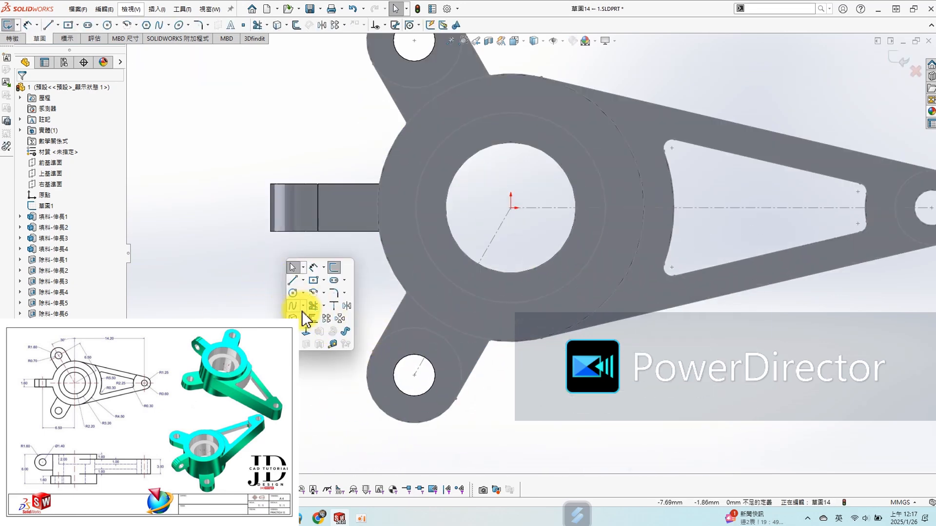
pyautogui.click(292, 318)
pyautogui.click(446, 326)
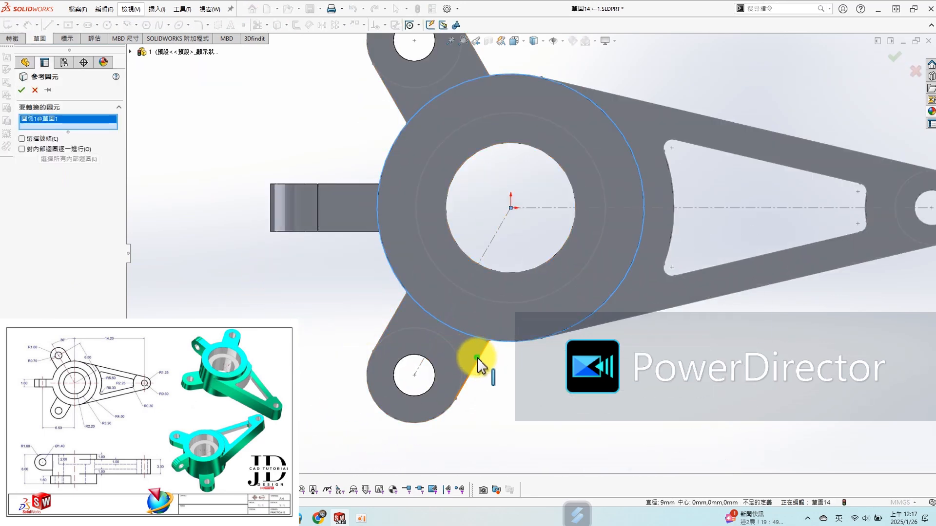
pyautogui.click(478, 359)
pyautogui.click(444, 414)
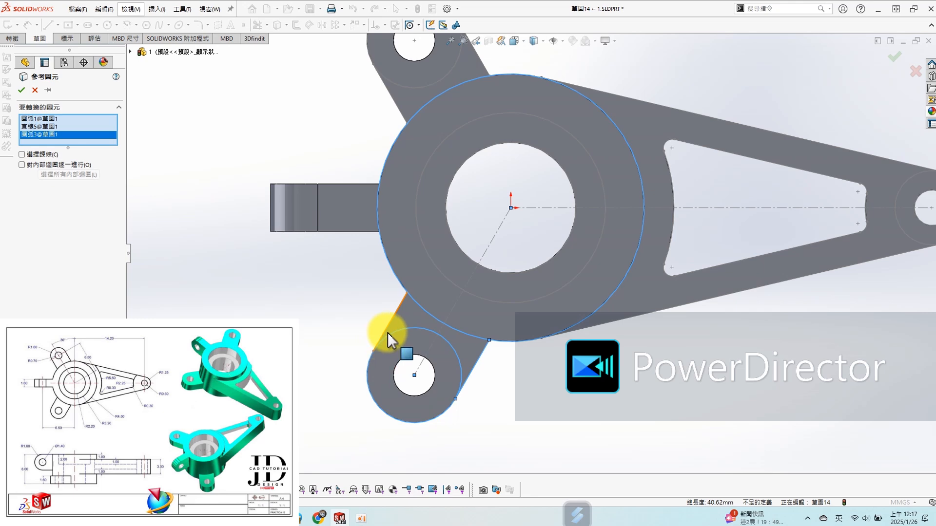
pyautogui.click(391, 323)
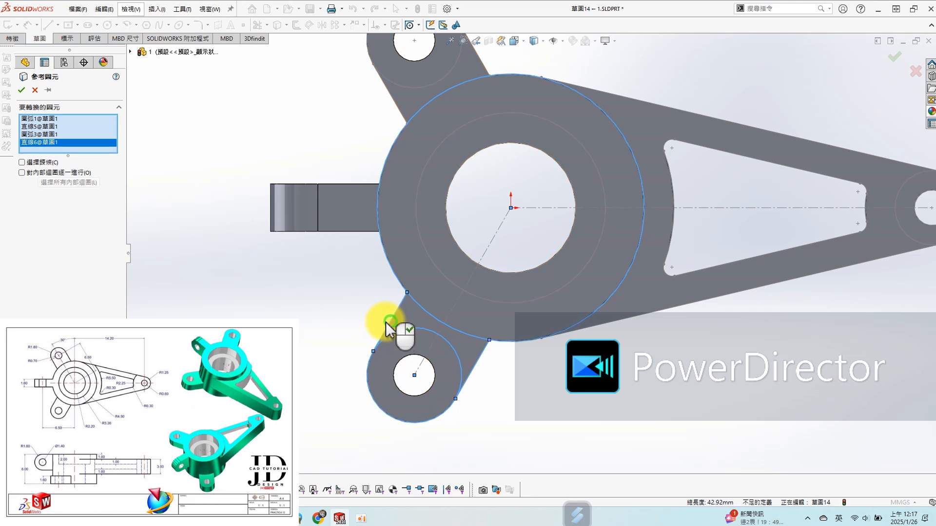
pyautogui.click(22, 89)
# - Corner-trim the converted hub circle, lug circle and side lines into a closed lug profile
pyautogui.press('s')
pyautogui.click(336, 365)
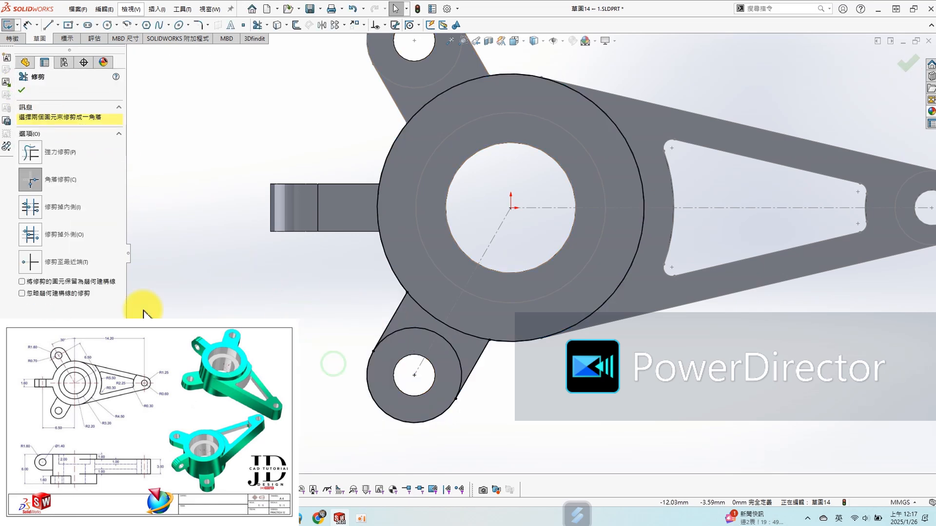
pyautogui.moveTo(315, 285)
pyautogui.mouseDown()
pyautogui.moveTo(464, 250)
pyautogui.moveTo(428, 380)
pyautogui.moveTo(459, 366)
pyautogui.moveTo(479, 325)
pyautogui.mouseUp()
pyautogui.moveTo(479, 326); pyautogui.dragTo(338, 268, button='middle')
# - Extrude-cut the lug profile 4.4 mm deep from the hub's bottom face
pyautogui.press('s')
pyautogui.click(340, 345)
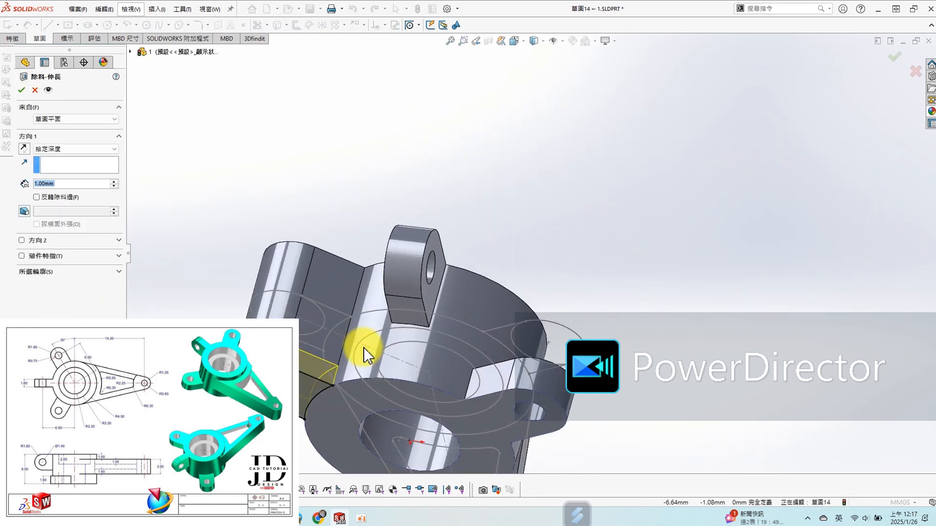
pyautogui.write('4.4')
pyautogui.press('Return')
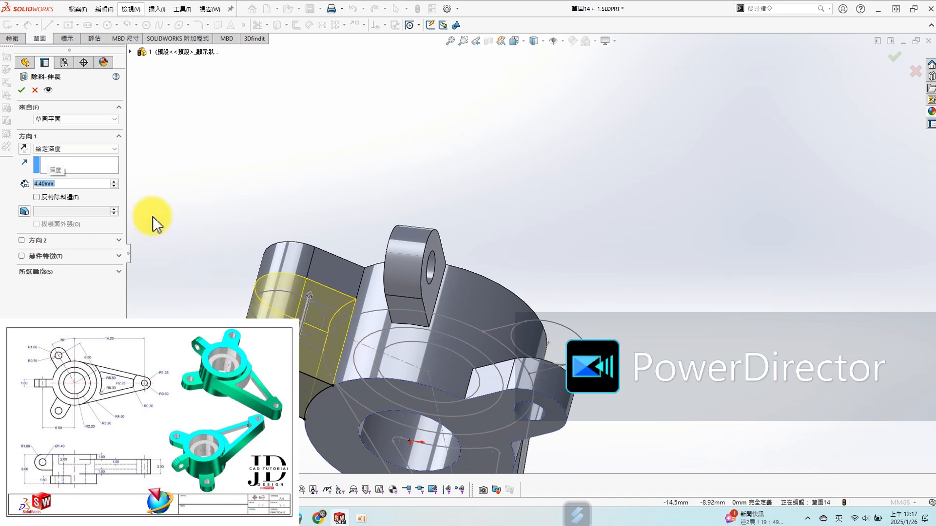
pyautogui.click(22, 90)
pyautogui.moveTo(508, 192); pyautogui.dragTo(681, 352, button='middle')
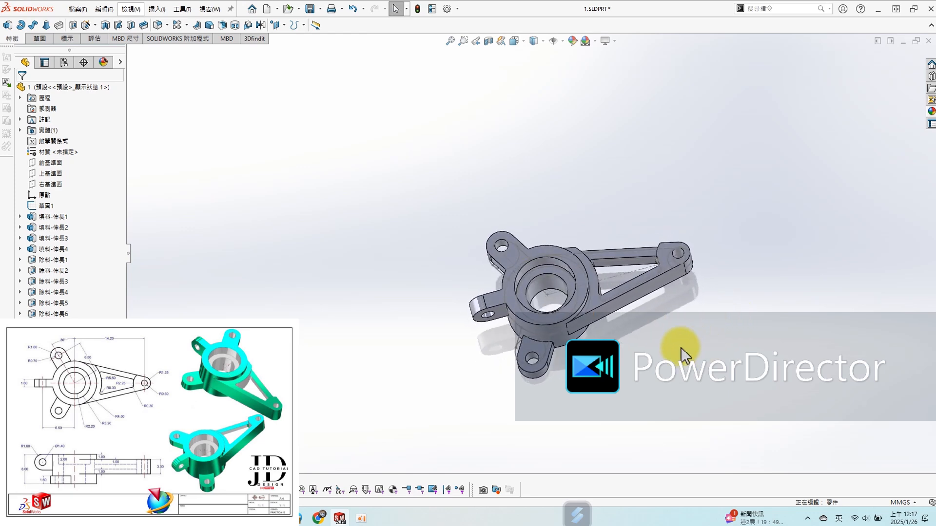
pyautogui.moveTo(664, 299); pyautogui.dragTo(632, 368, button='middle')
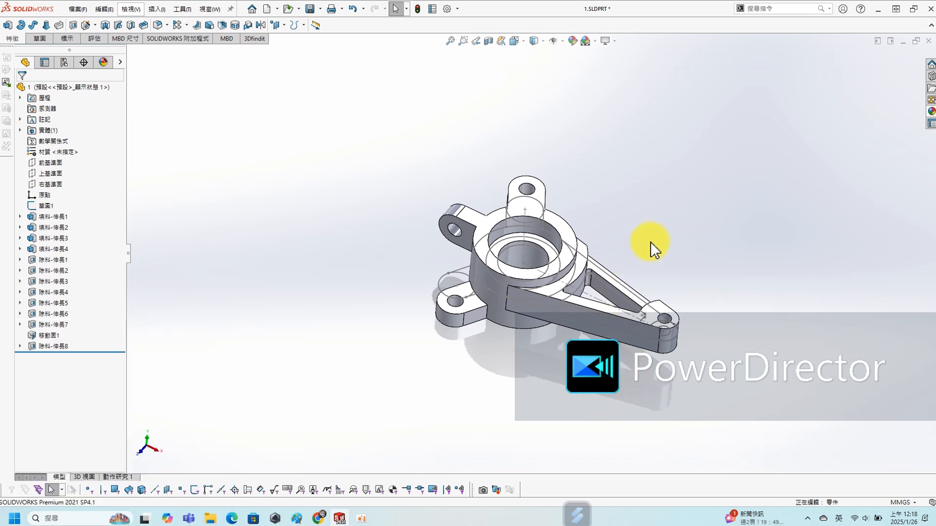
# - Hide the base sketch (草圖1) so only the solid bracket is displayed
pyautogui.click(46, 207)
pyautogui.click(57, 195)
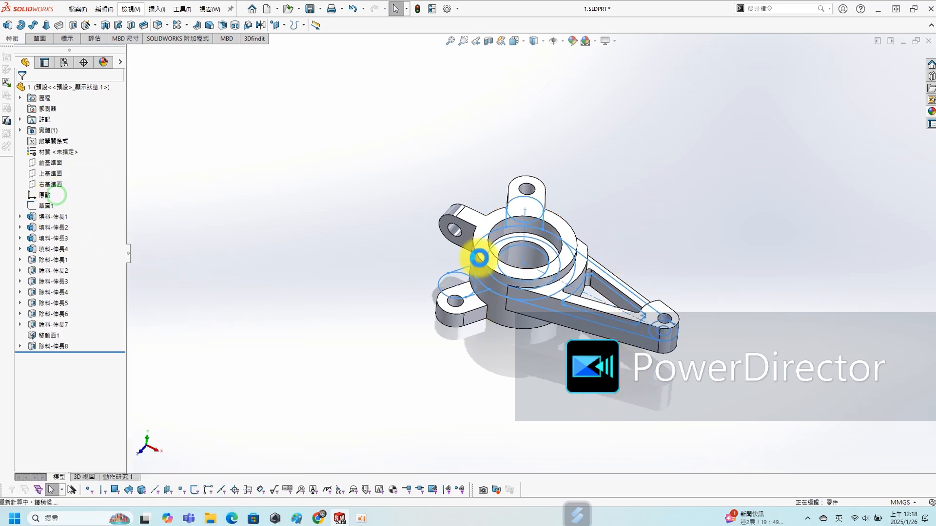
pyautogui.scroll(-1, 668, 248)
pyautogui.scroll(-1, 669, 248)
pyautogui.scroll(-1, 383, 378)
pyautogui.scroll(1, 425, 360)
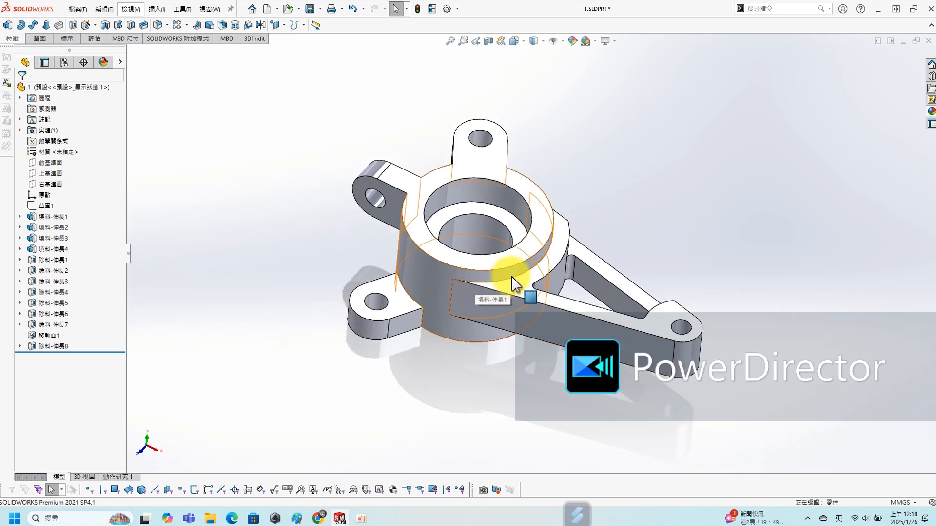
# - Show the reference drawing in Paint beside the model and compare it with the finished bracket
pyautogui.keyDown('shift'); pyautogui.moveTo(512, 278); pyautogui.dragTo(733, 268, button='middle'); pyautogui.keyUp('shift')
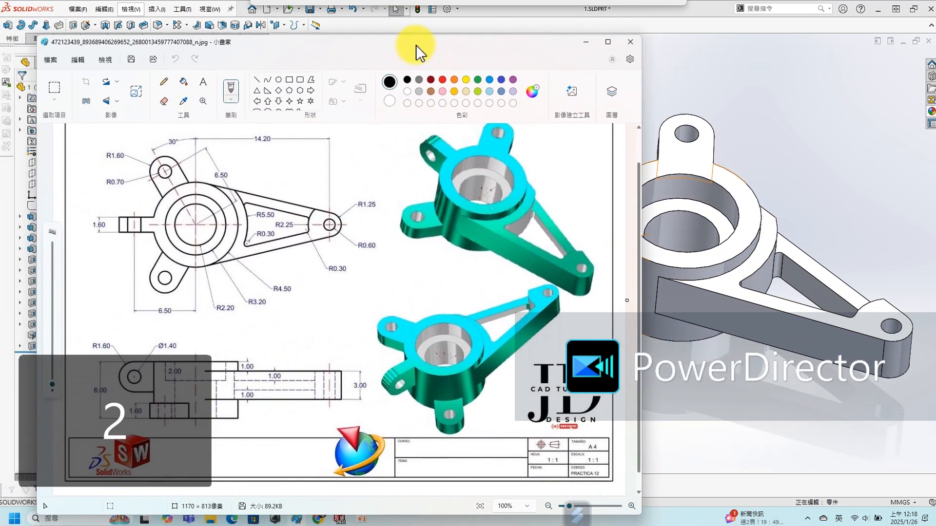
pyautogui.moveTo(393, 49); pyautogui.dragTo(353, 46)
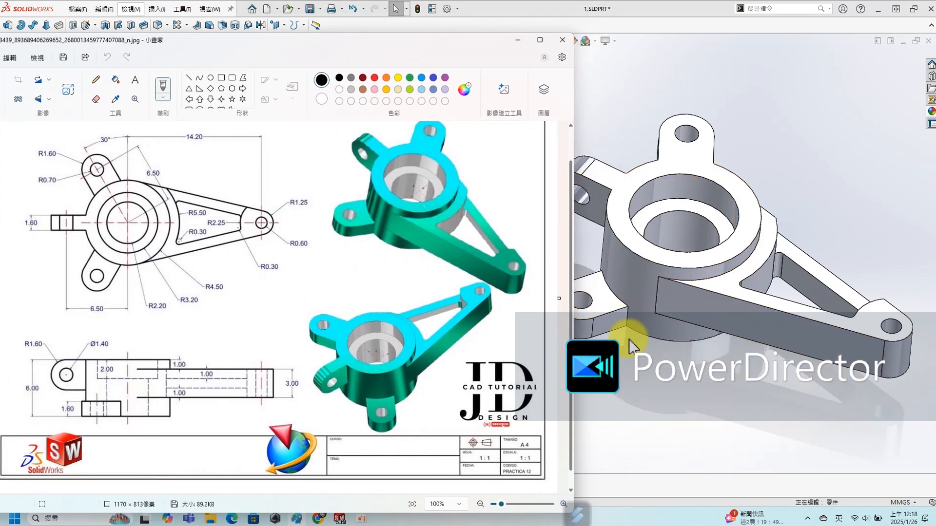
pyautogui.click(704, 434)
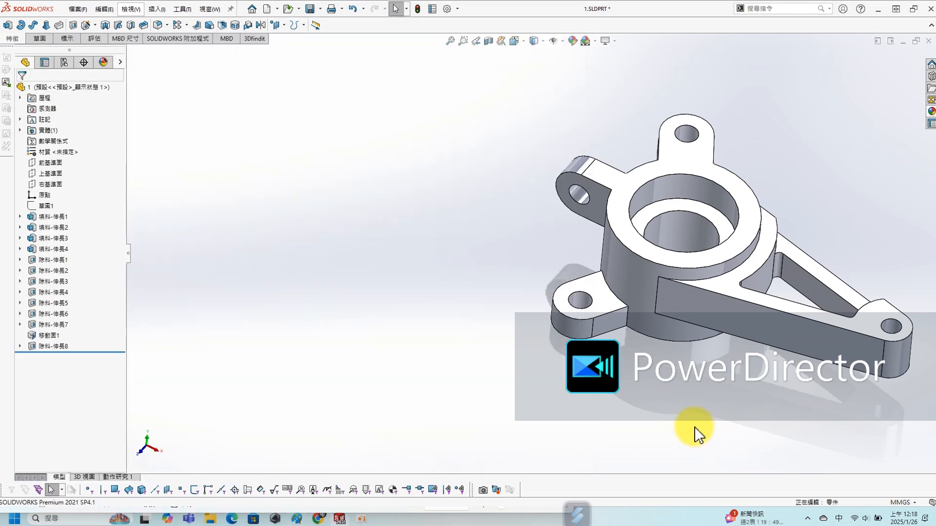